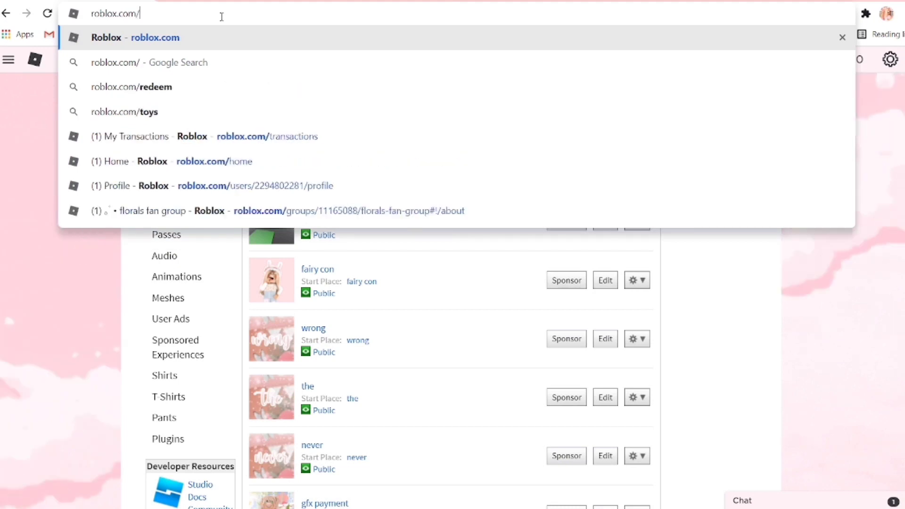
Open roblox.com/create, bring up the Studio download prompt, and dismiss it
type("eate")
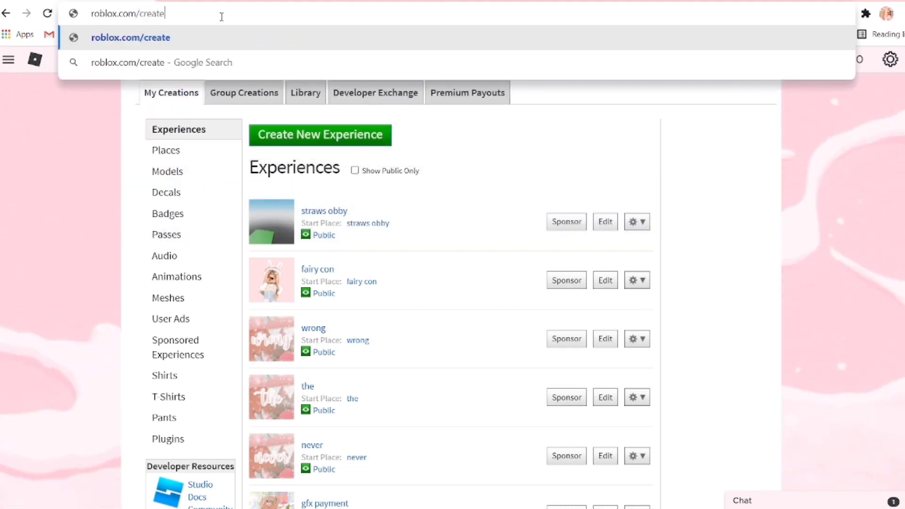
key("Return")
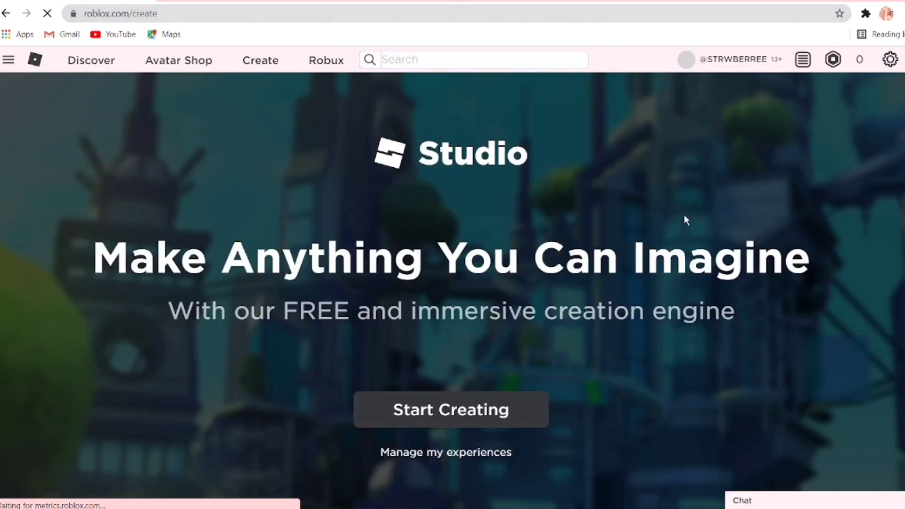
scroll(537, 259, "down", 6)
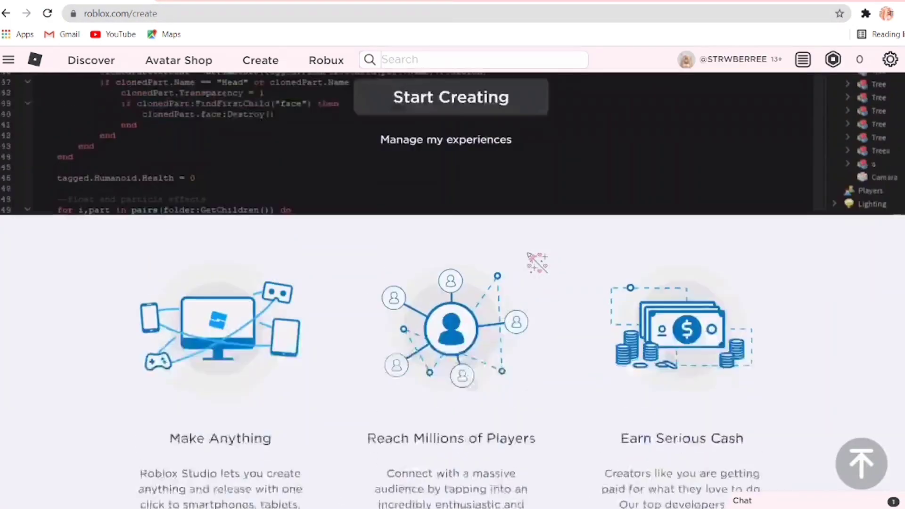
scroll(521, 242, "up", 6)
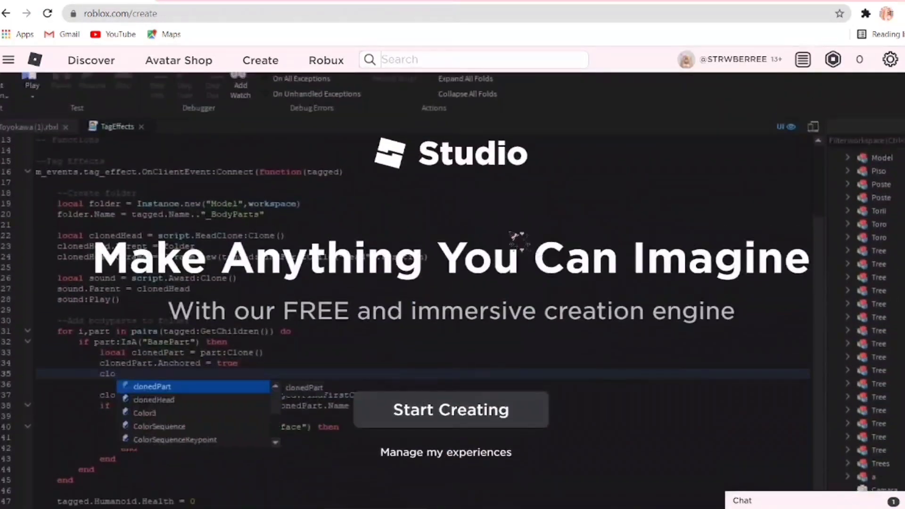
left_click(488, 424)
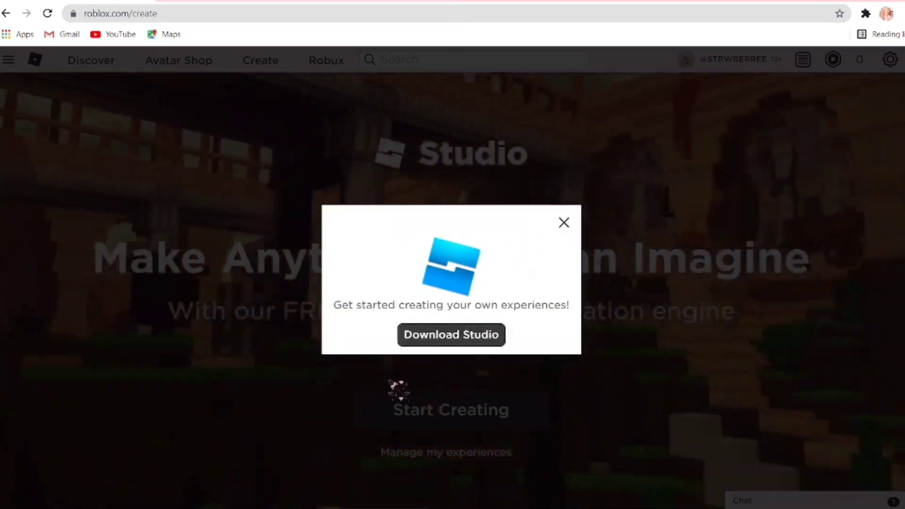
left_click(564, 222)
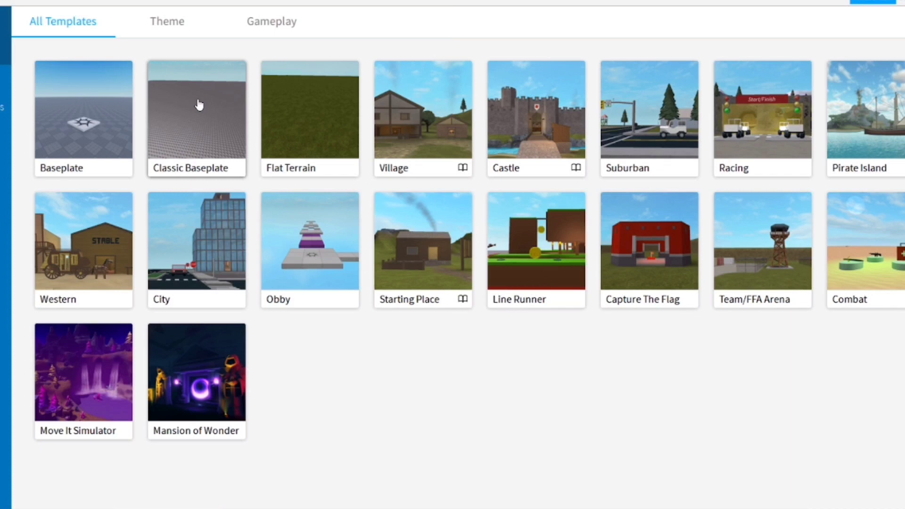
In Roblox Studio, create a new place from the Classic Baseplate template
left_click(199, 104)
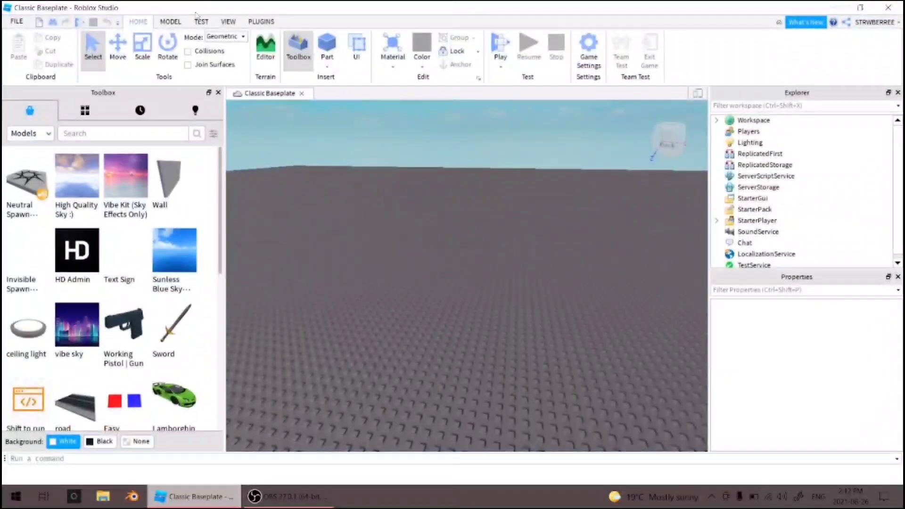
left_click(228, 21)
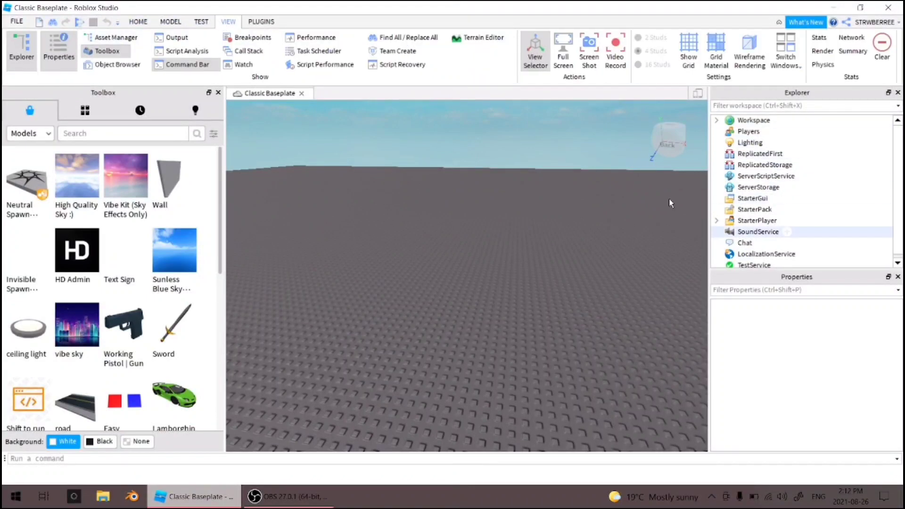
left_click(134, 22)
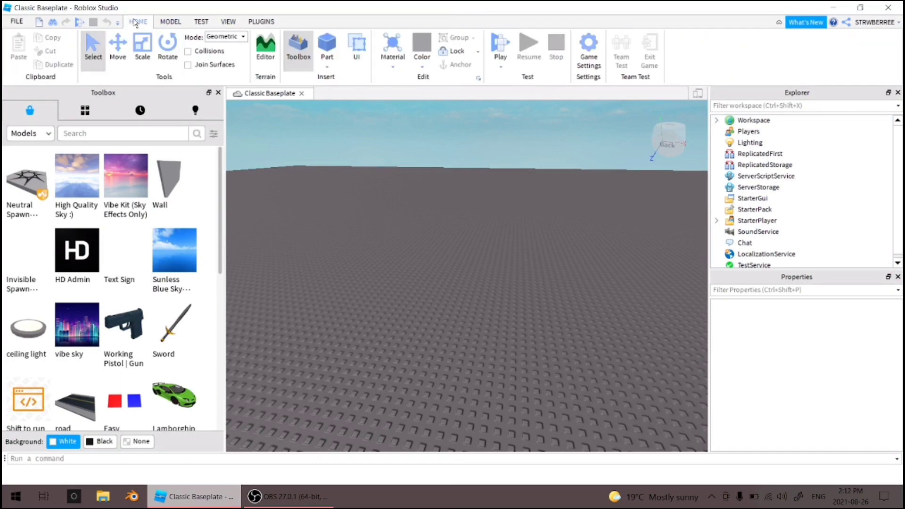
Search the Toolbox plugins for "load character plugin" and check the details of Load Character Lite
left_click(261, 22)
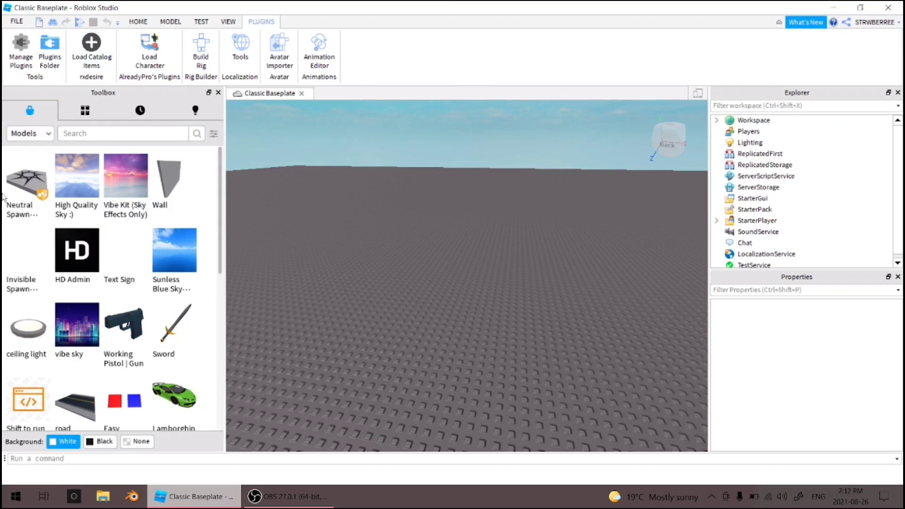
left_click(42, 134)
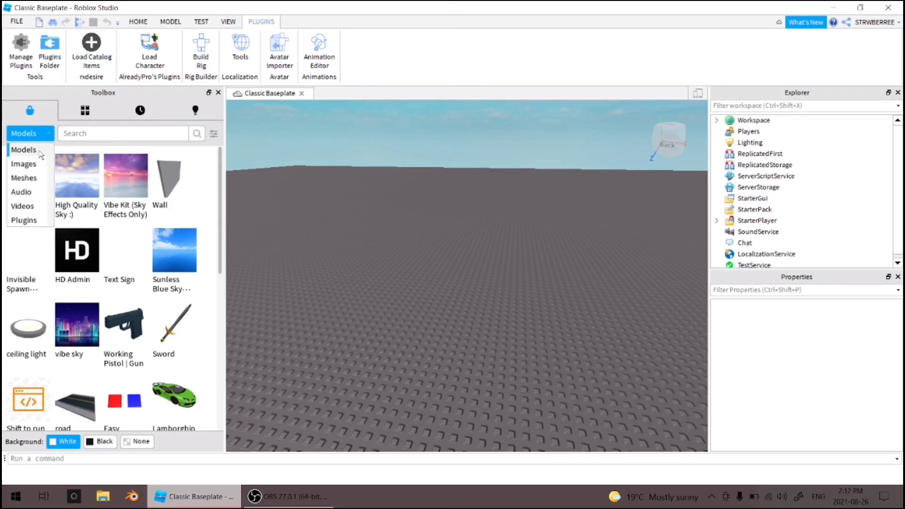
left_click(41, 220)
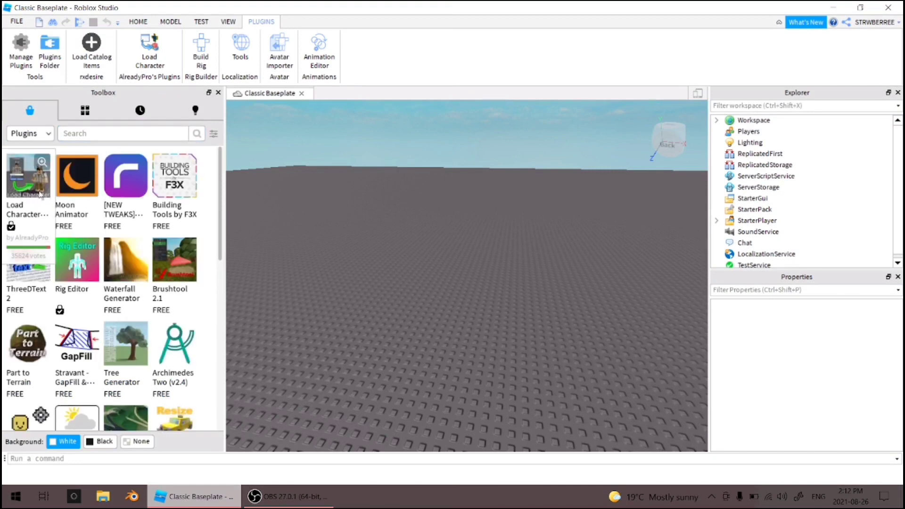
left_click(95, 130)
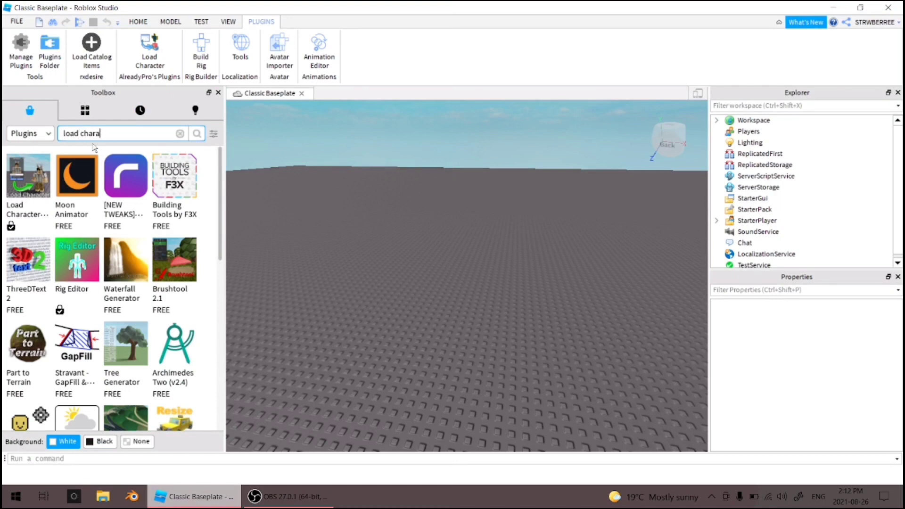
type("load character plugin")
key("Return")
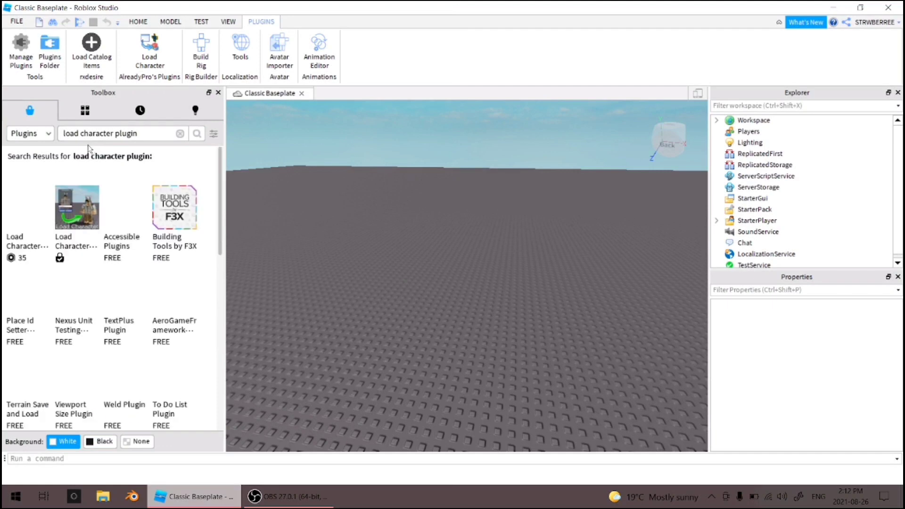
left_click(72, 220)
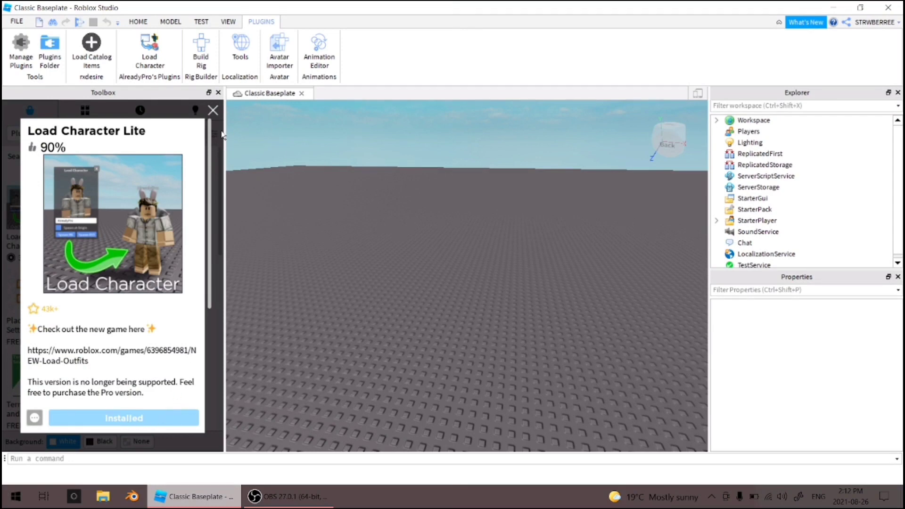
left_click(213, 110)
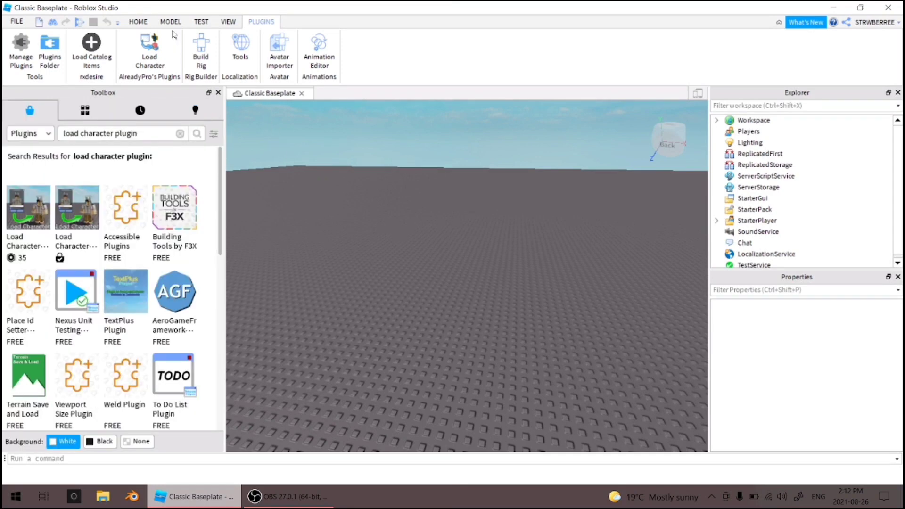
Spawn an R6 avatar at the origin with Load Character, using the signed-in account's username
left_click(143, 53)
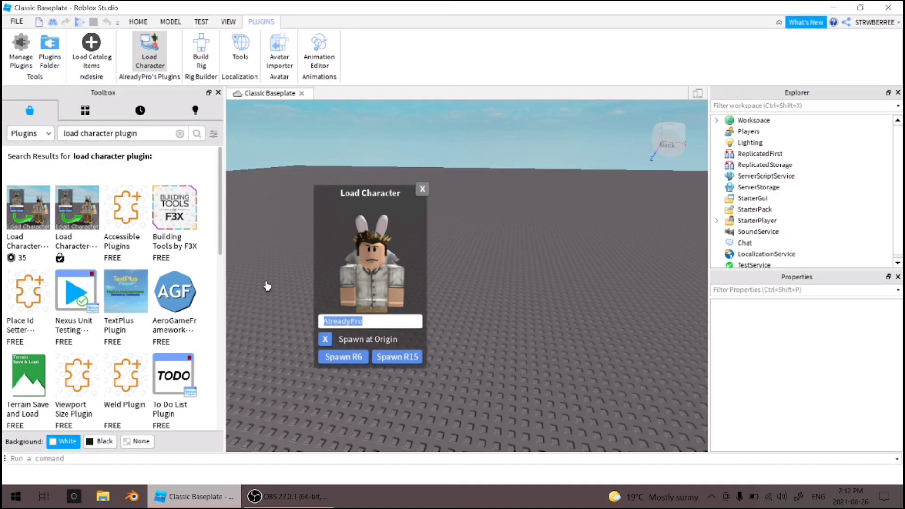
key("BackSpace")
type("strw")
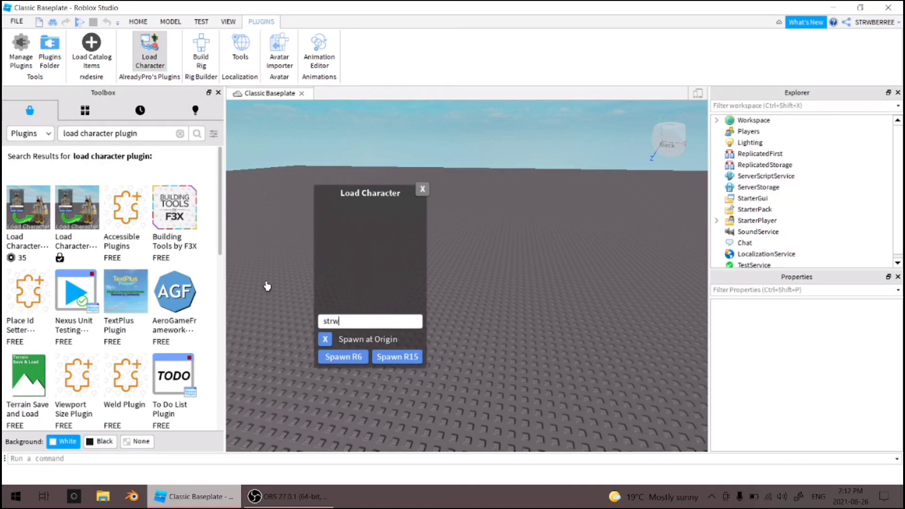
type("berree")
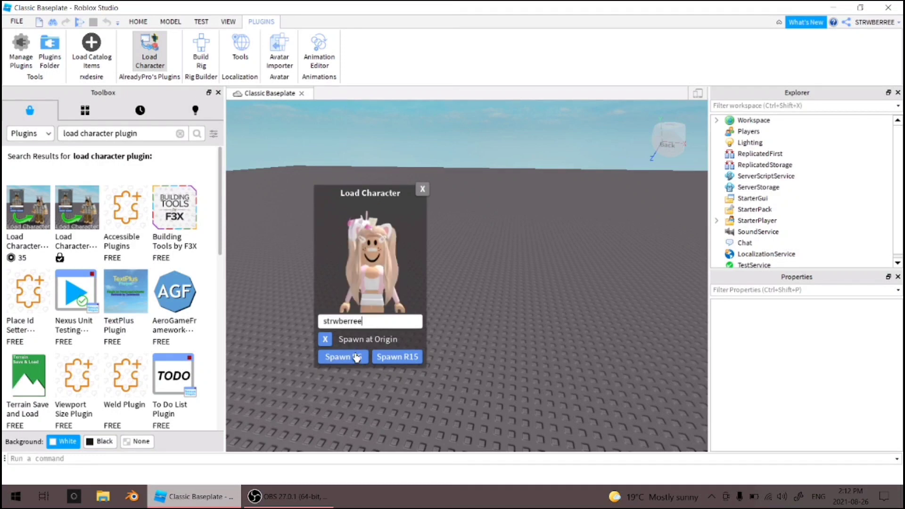
left_click(397, 357)
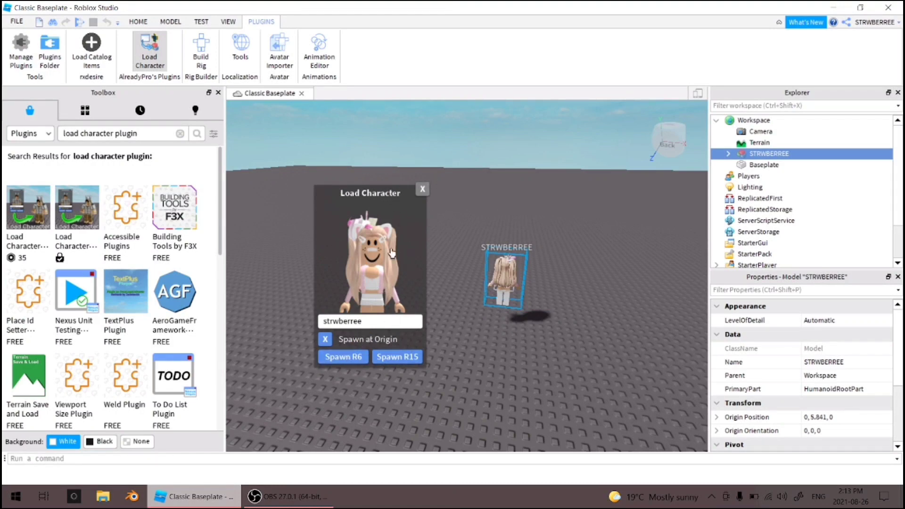
left_click(422, 189)
Examine the spawned avatar up close from the front
right_click_drag(413, 208, 412, 210)
key("w")
key("s")
key("w")
key("s")
key("w")
key("s")
key("w")
key("d")
key("s")
key("a")
key("d")
key("w")
key("w")
key("s")
key("w")
key("s")
key("w")
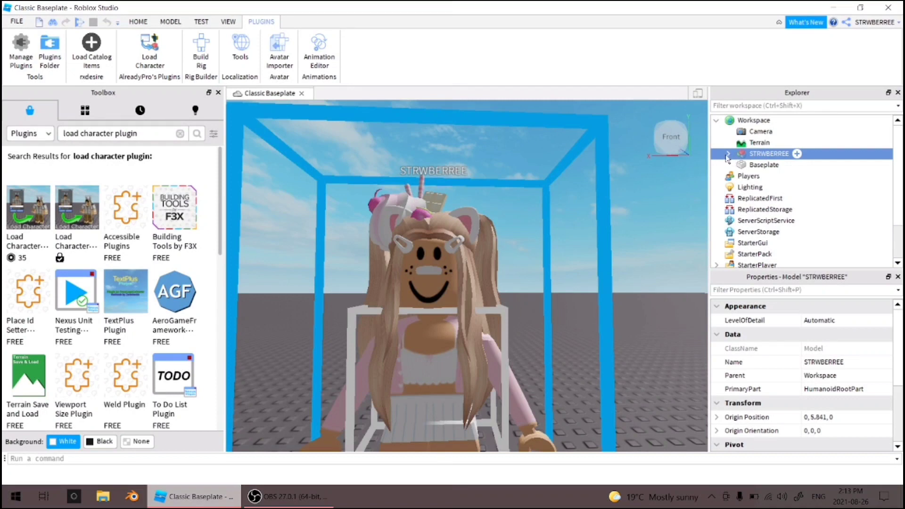
Delete the face decal from the avatar's Head
left_click(729, 154)
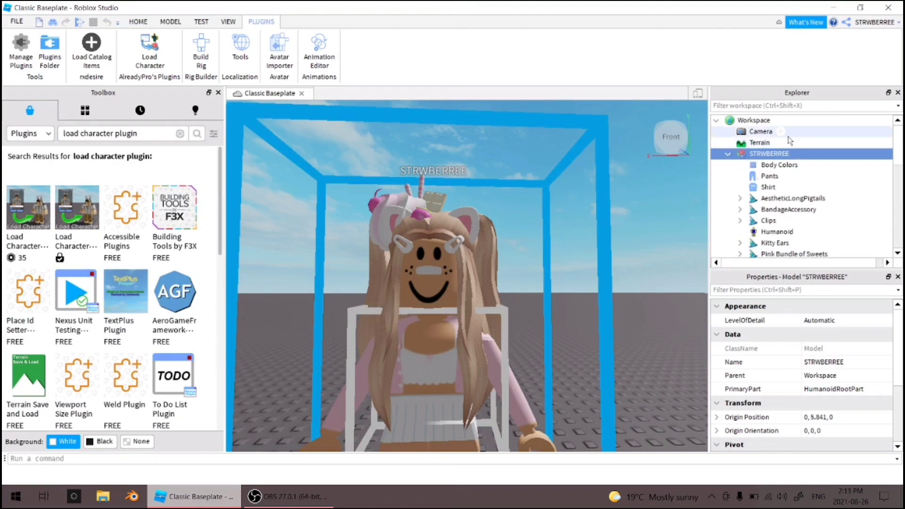
scroll(766, 212, "down", 4)
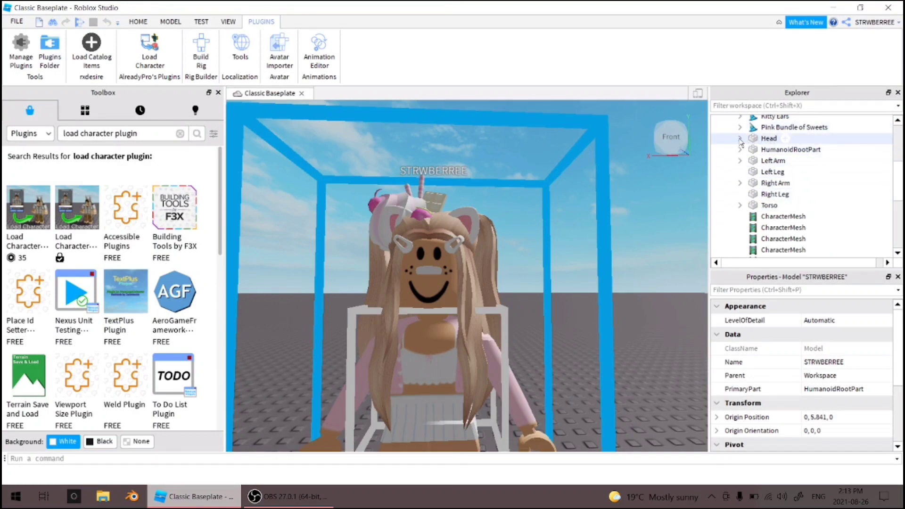
left_click(740, 140)
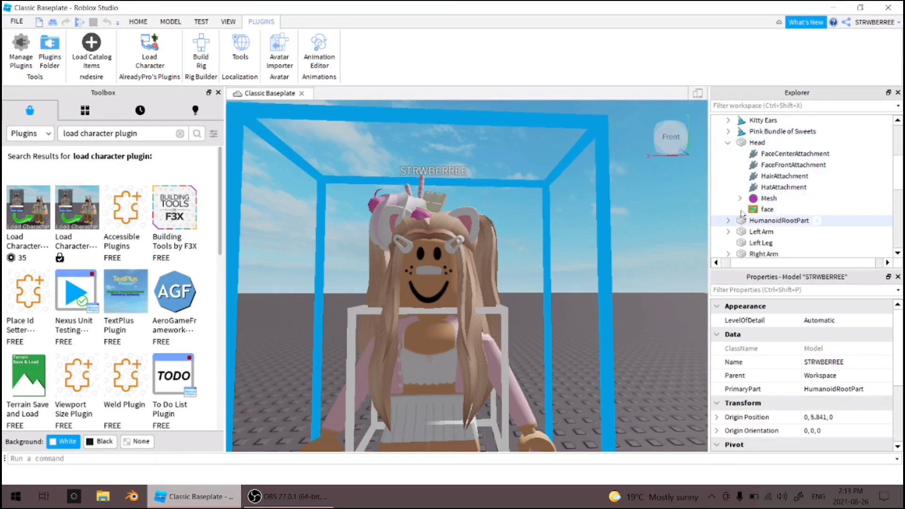
left_click(758, 210)
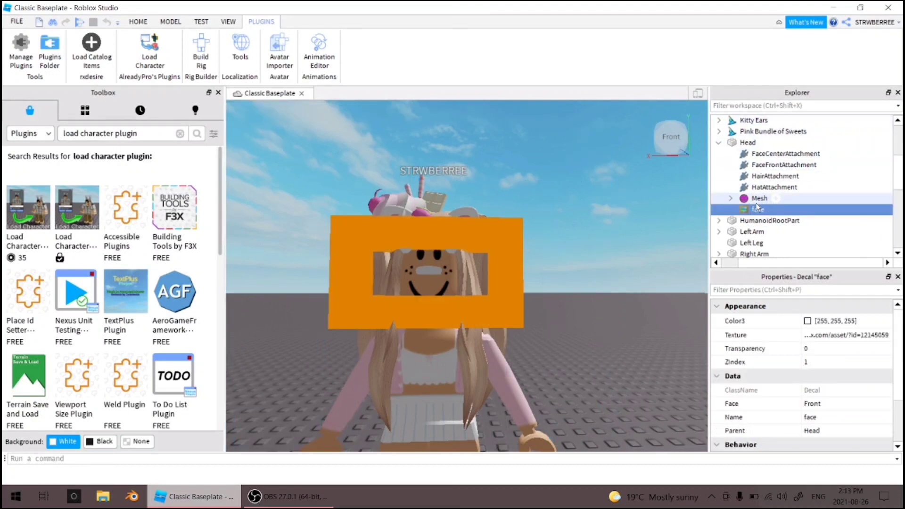
key("Delete")
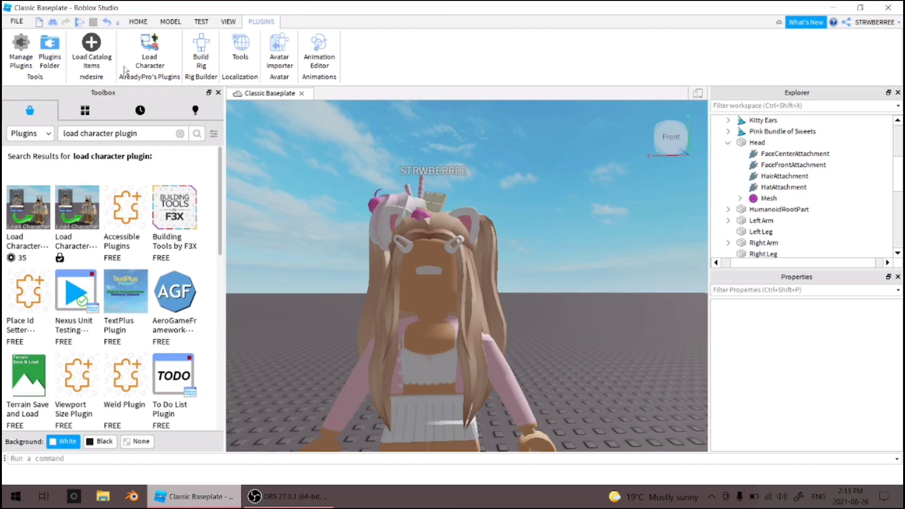
Search the Toolbox images for "super super happy face"
left_click(40, 134)
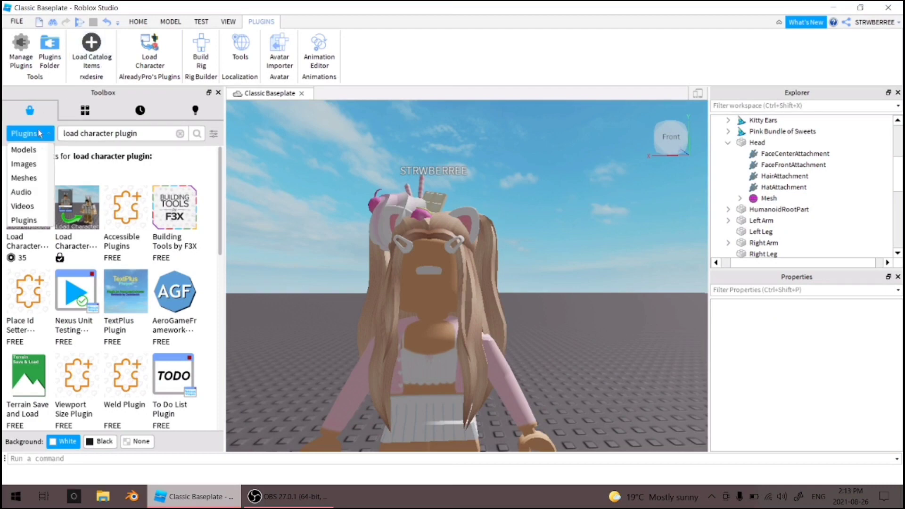
left_click(31, 164)
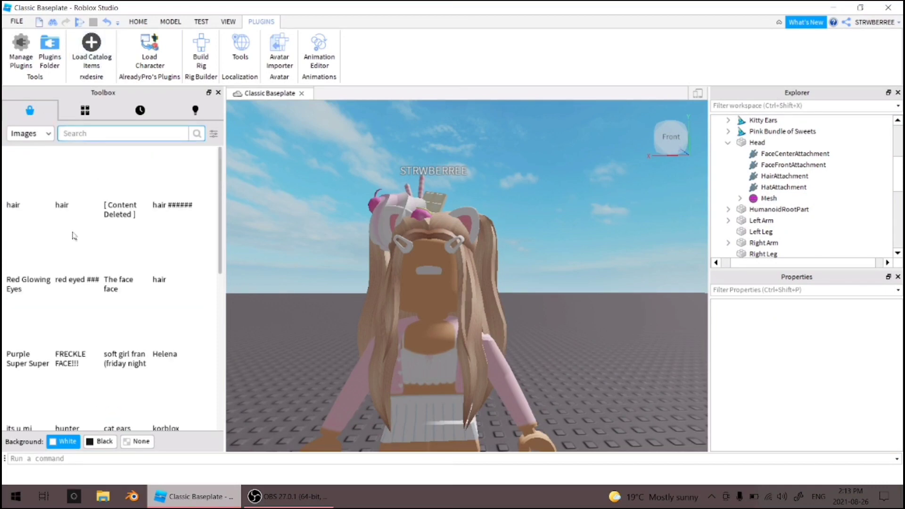
scroll(125, 238, "down", 10)
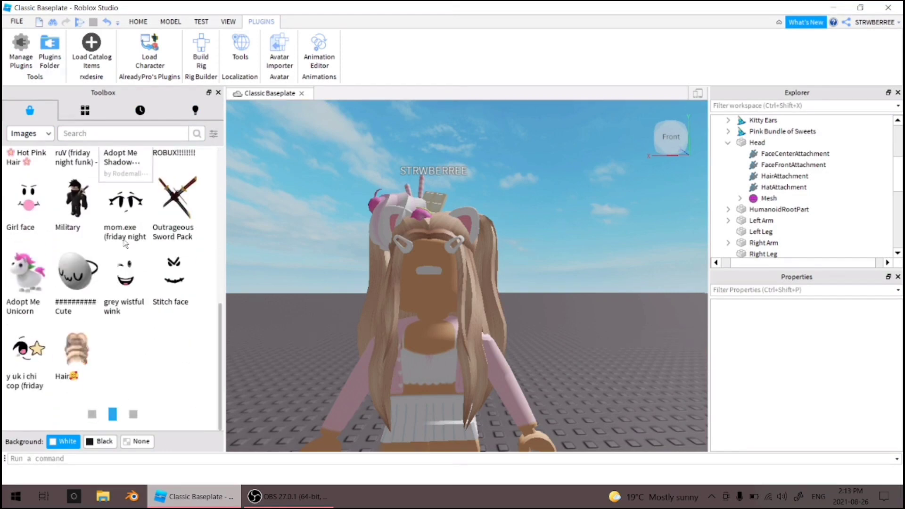
scroll(123, 241, "down", 12)
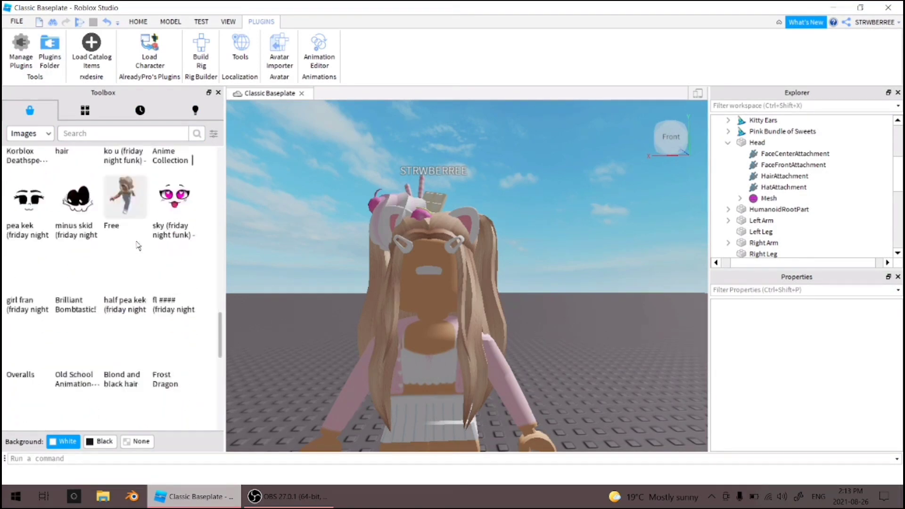
left_click(128, 134)
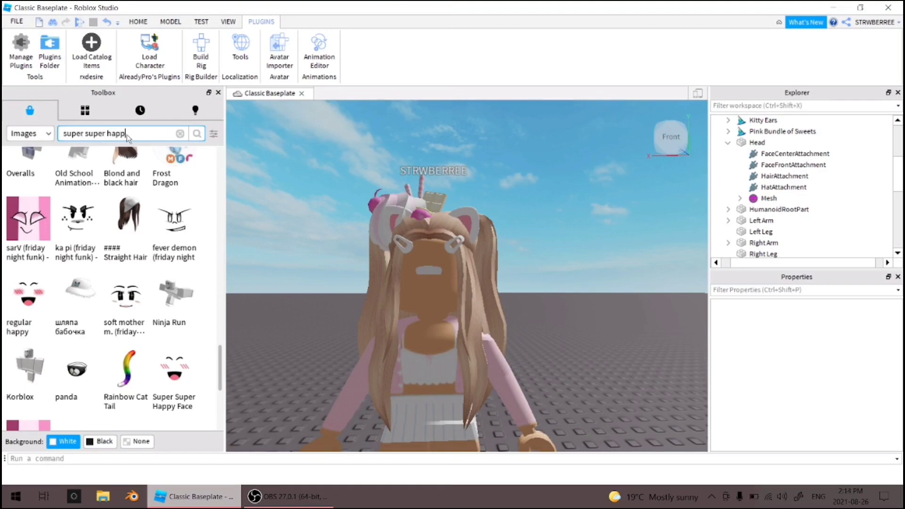
type("super super happy face")
key("Return")
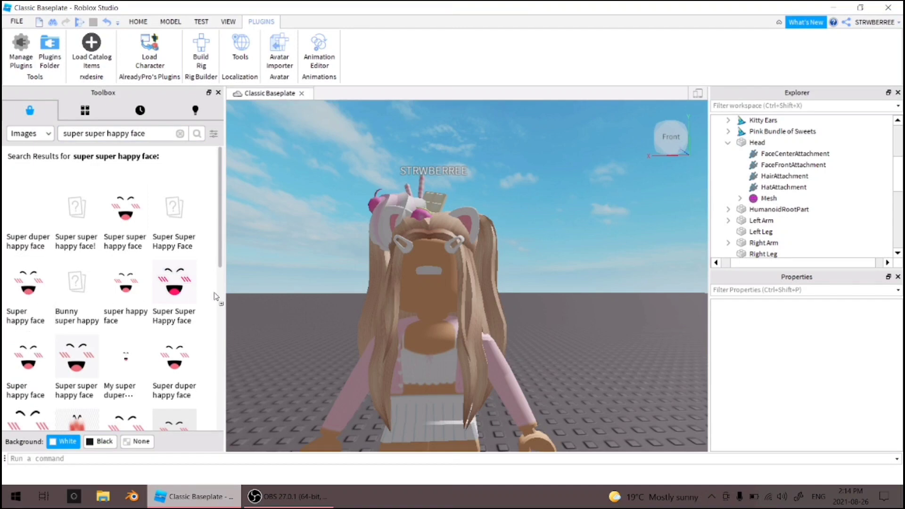
Apply a Super Super Happy Face image to the front of the avatar's head as a decal and clear the selection
left_click_drag(447, 271, 513, 279)
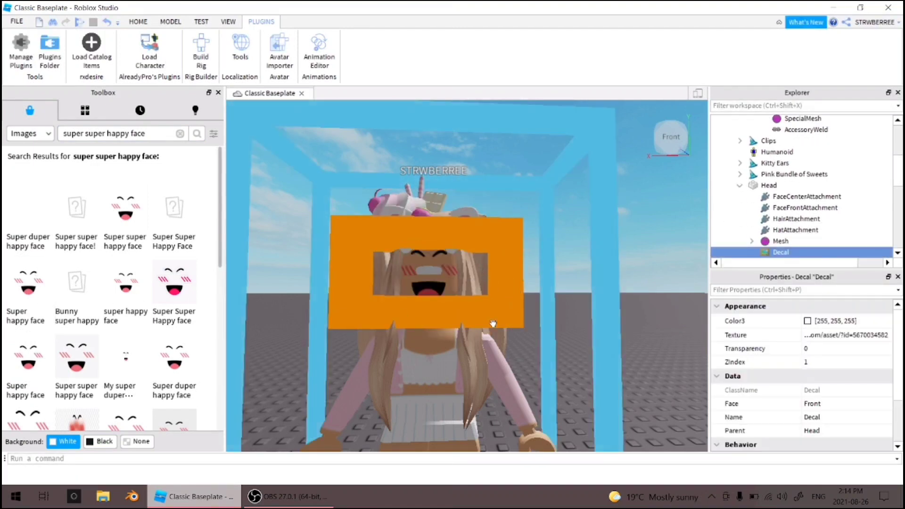
left_click(648, 236)
scroll(840, 184, "up", 4)
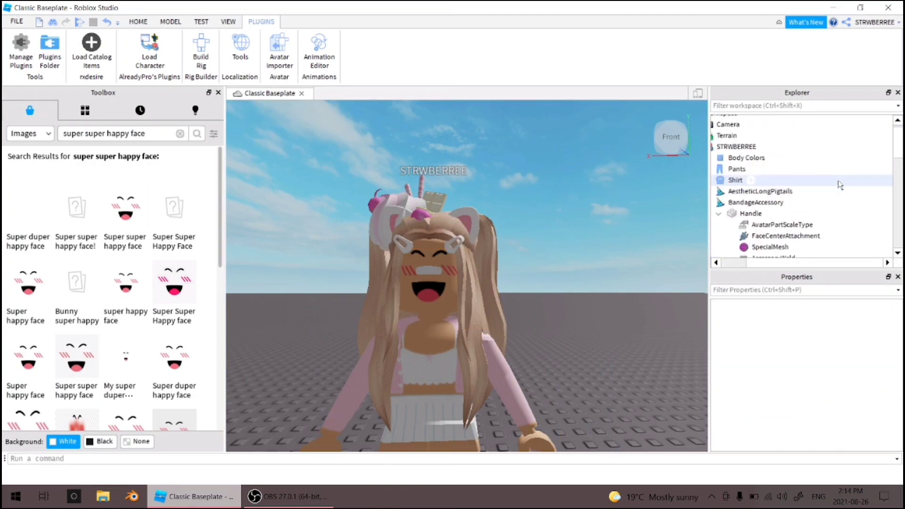
scroll(760, 178, "down", 2)
scroll(761, 179, "up", 2)
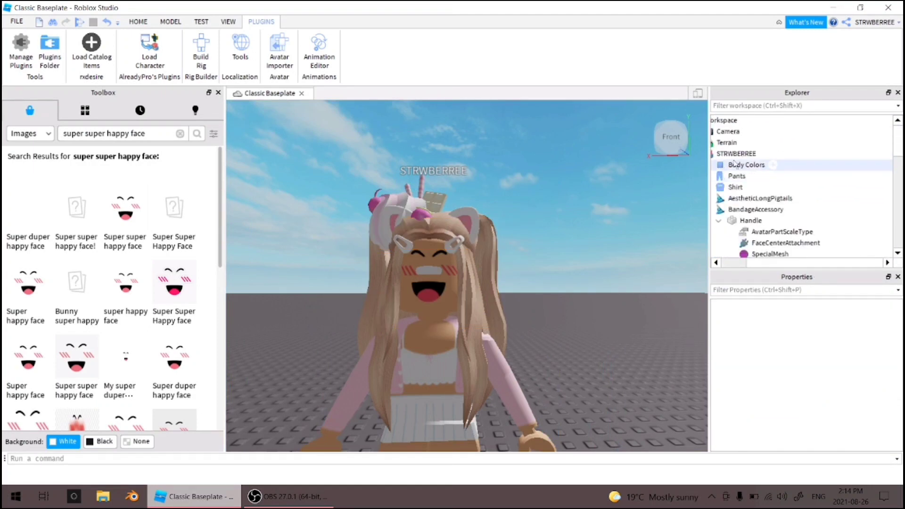
Start exporting the avatar model as an OBJ file and choose the Downloads folder as its destination
left_click_drag(709, 169, 701, 169)
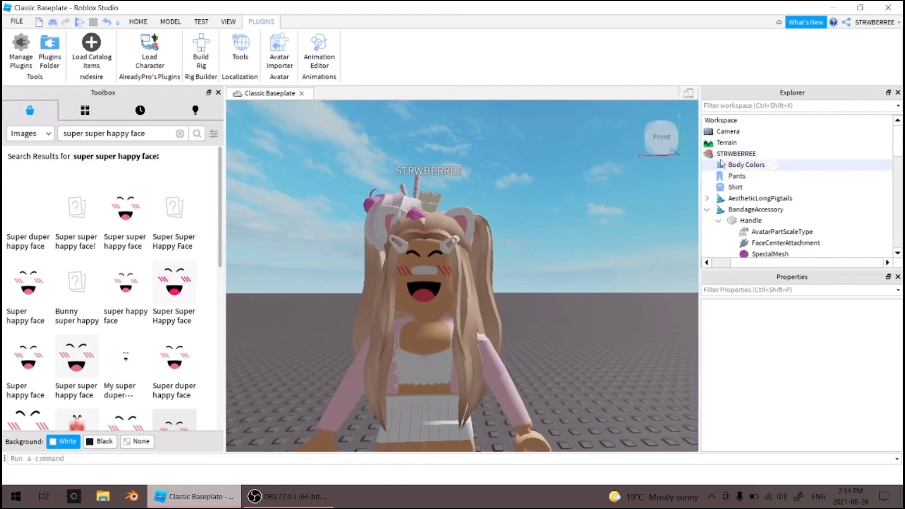
left_click(735, 155)
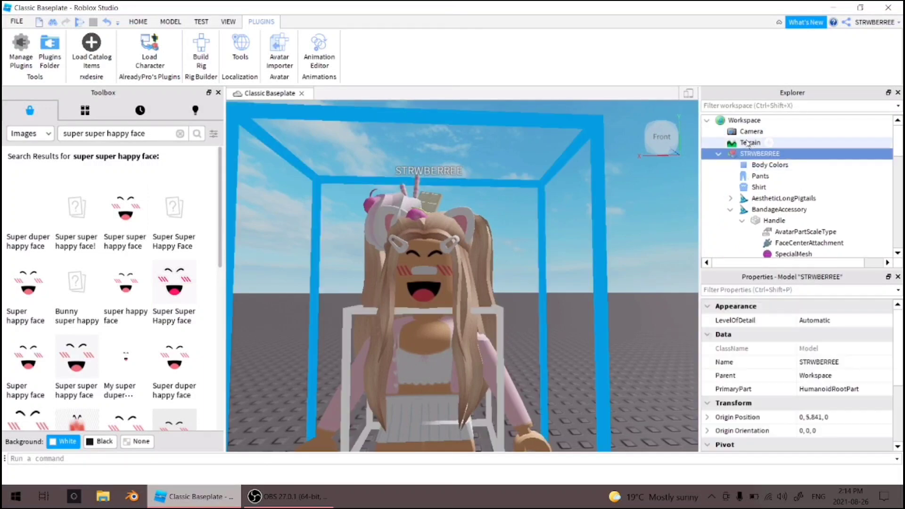
right_click(747, 156)
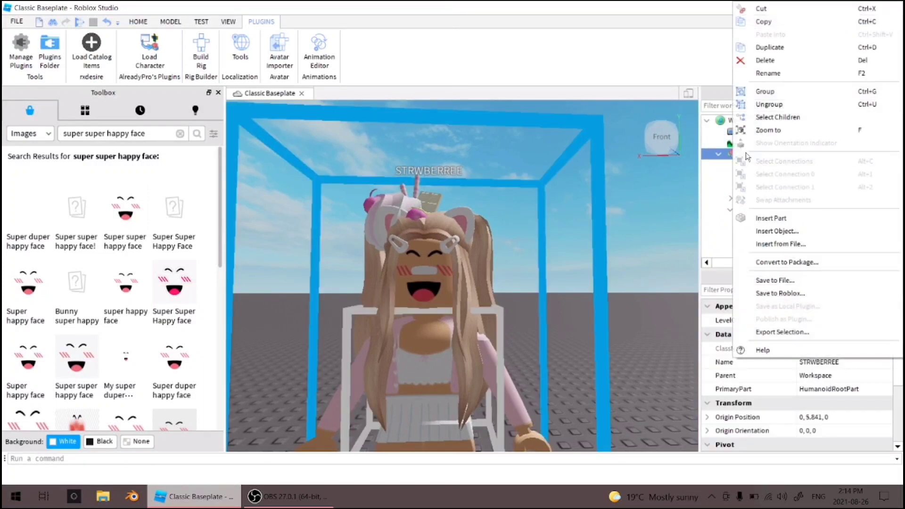
left_click(763, 332)
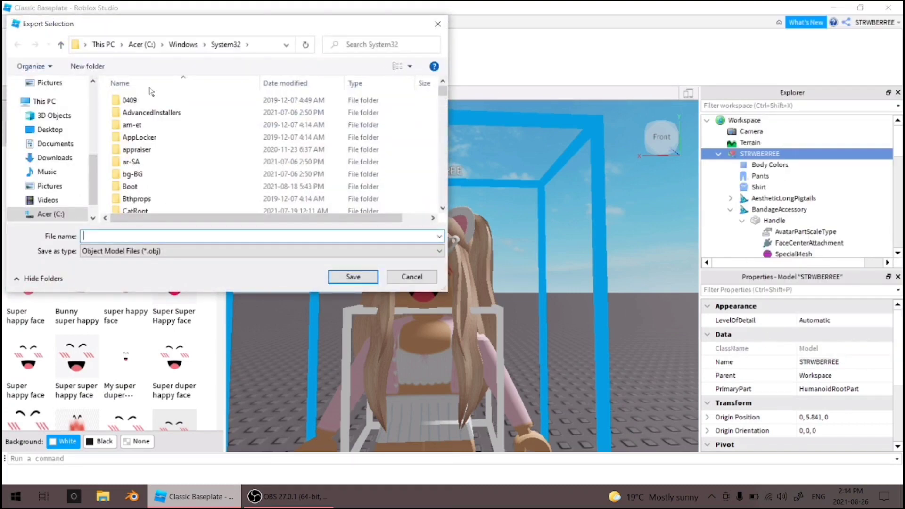
left_click(49, 185)
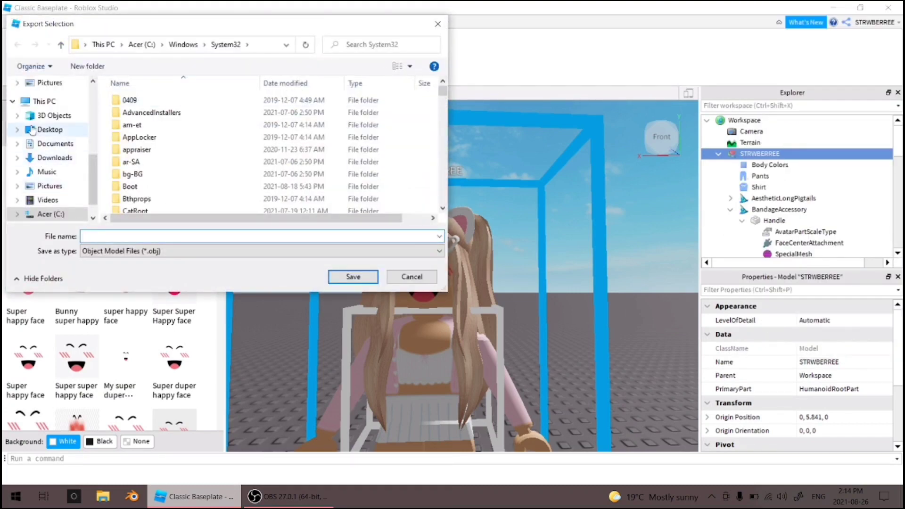
left_click(43, 161)
left_click(55, 131)
left_click(51, 103)
left_click(60, 158)
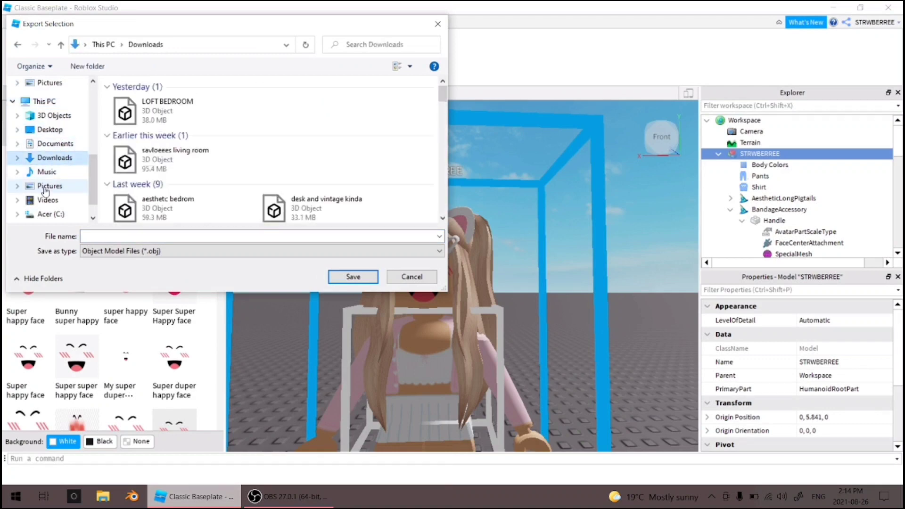
Name the avatar export "strwberreeeeeee tutoria" and save it as an object model file
left_click(160, 235)
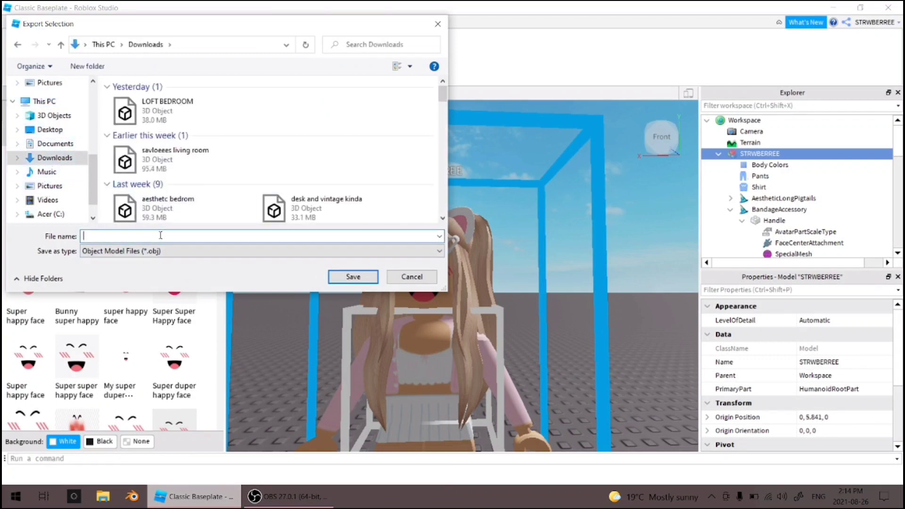
type("strwberre")
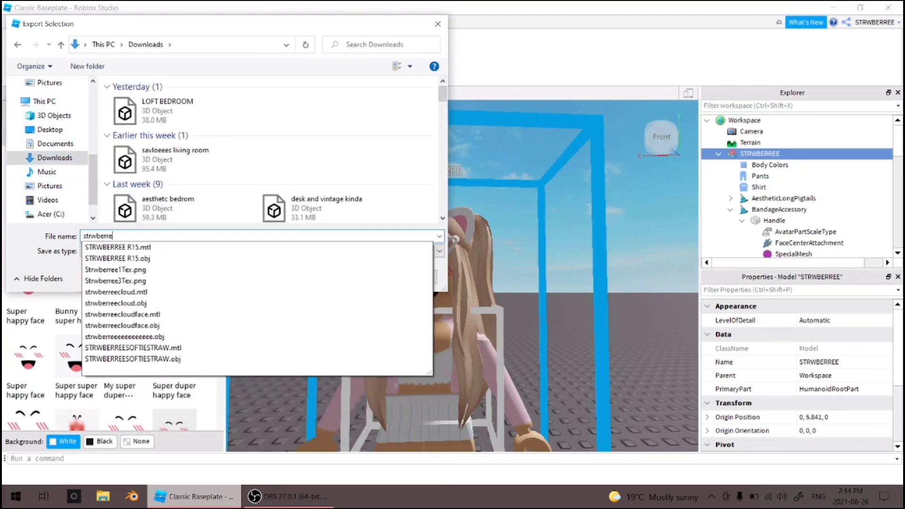
type("eeeeee")
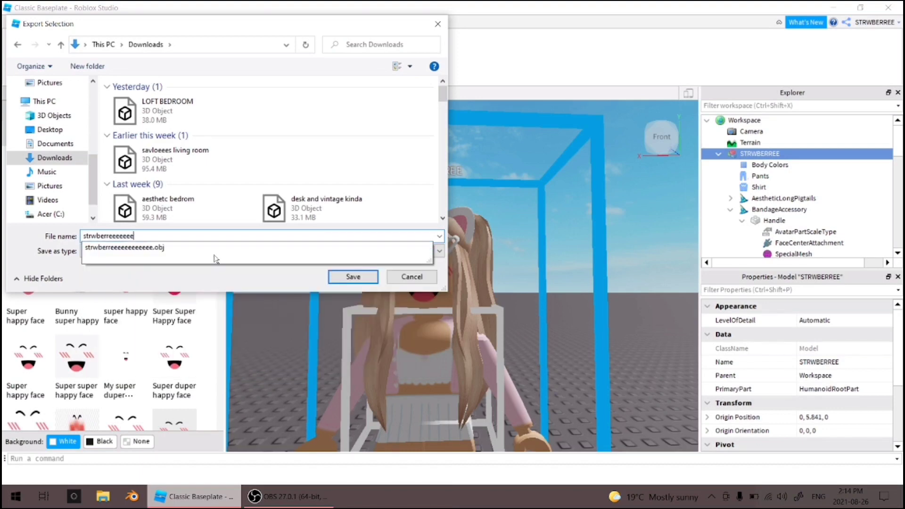
type(" tutoria")
key("Return")
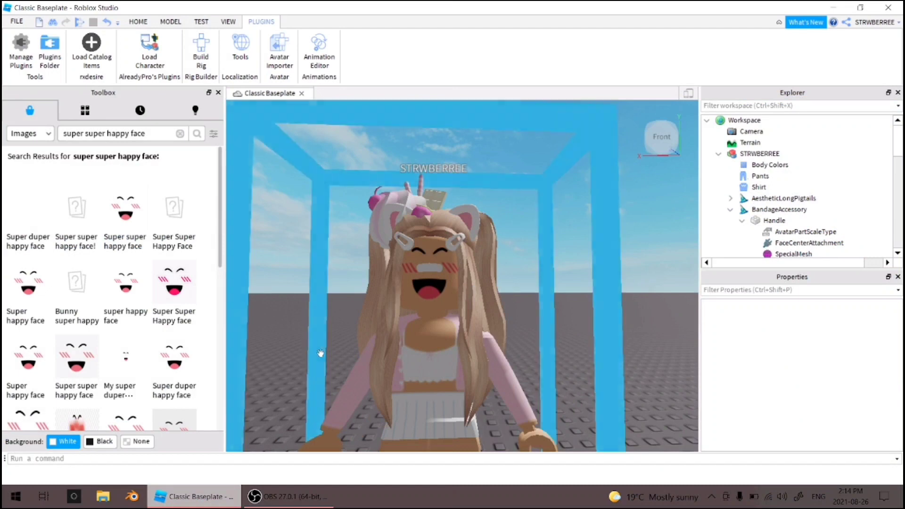
Delete the avatar from the workspace and switch the Toolbox from images to models
left_click(346, 348)
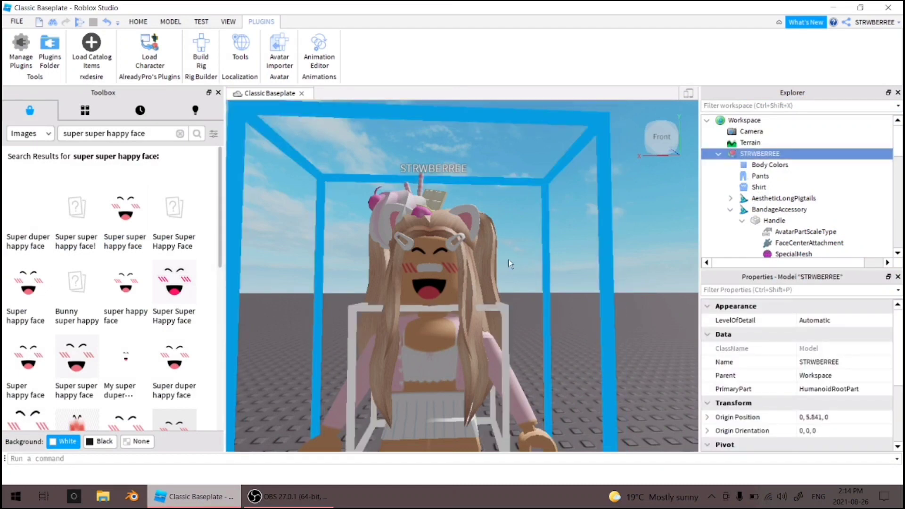
key("Delete")
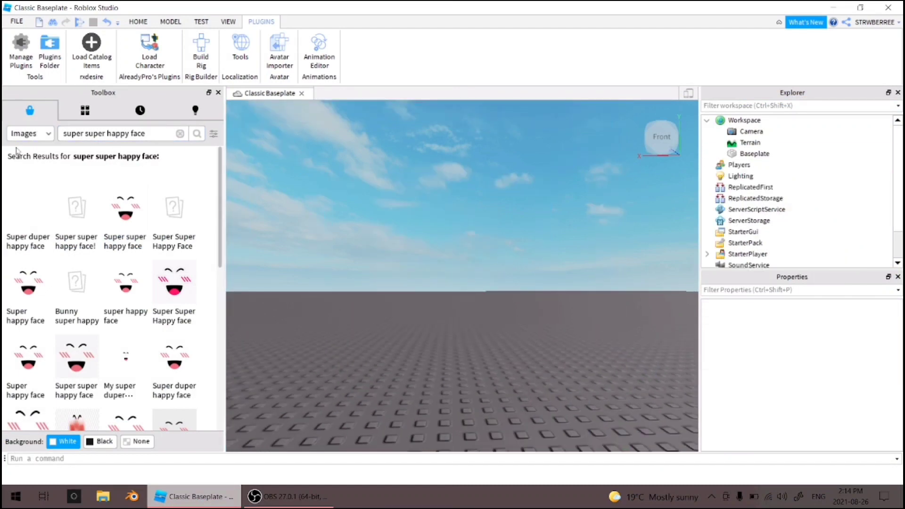
left_click(31, 134)
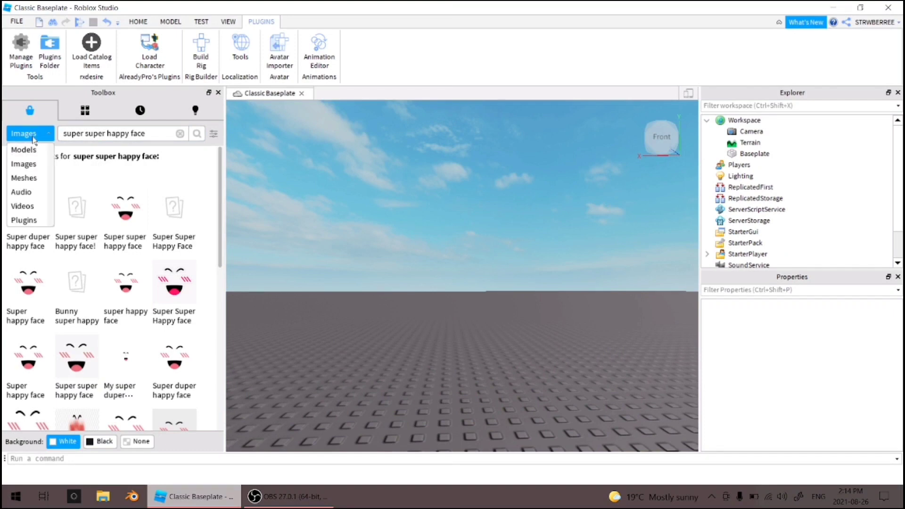
left_click(31, 153)
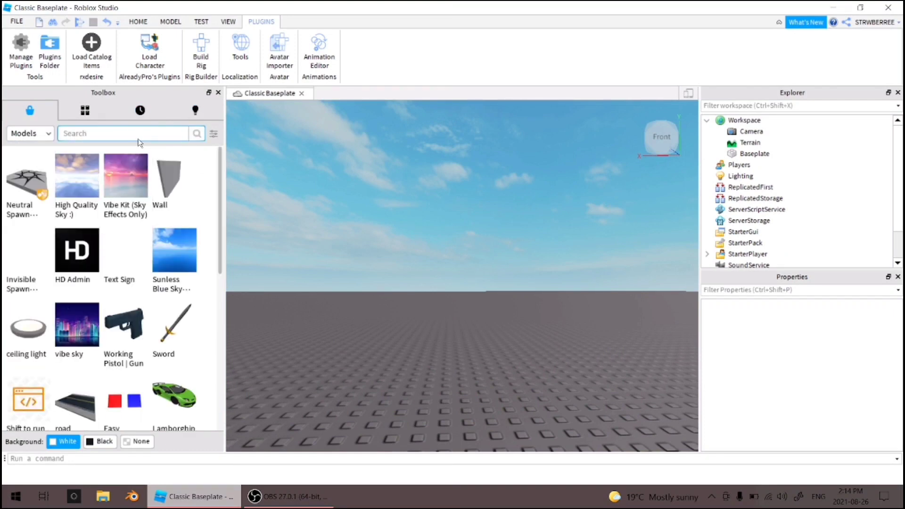
left_click(212, 134)
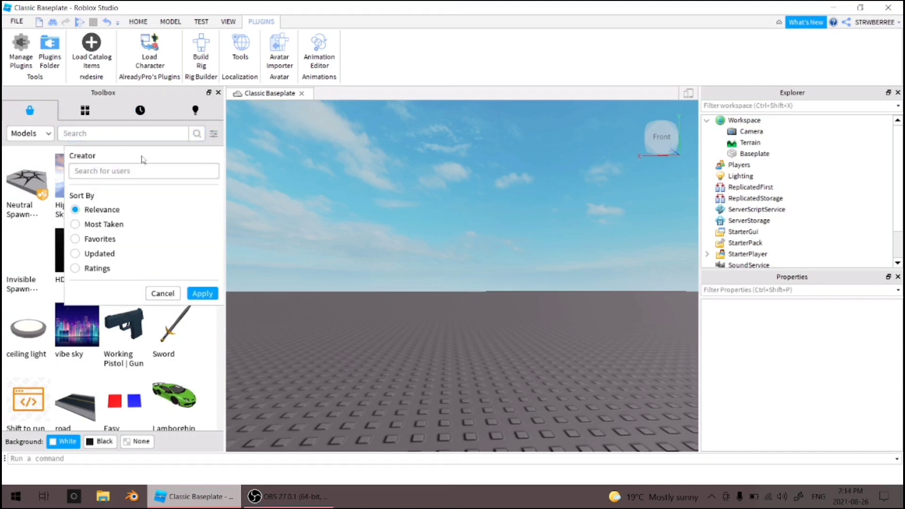
left_click(214, 135)
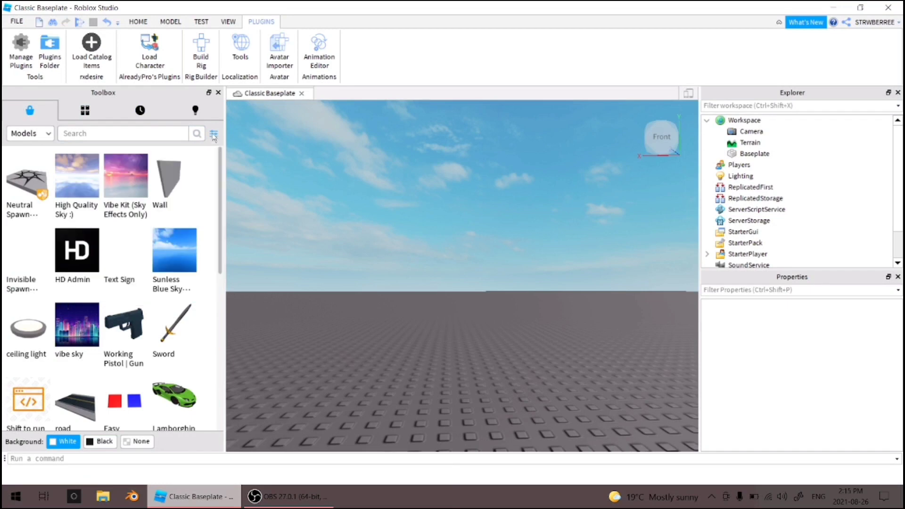
left_click(215, 134)
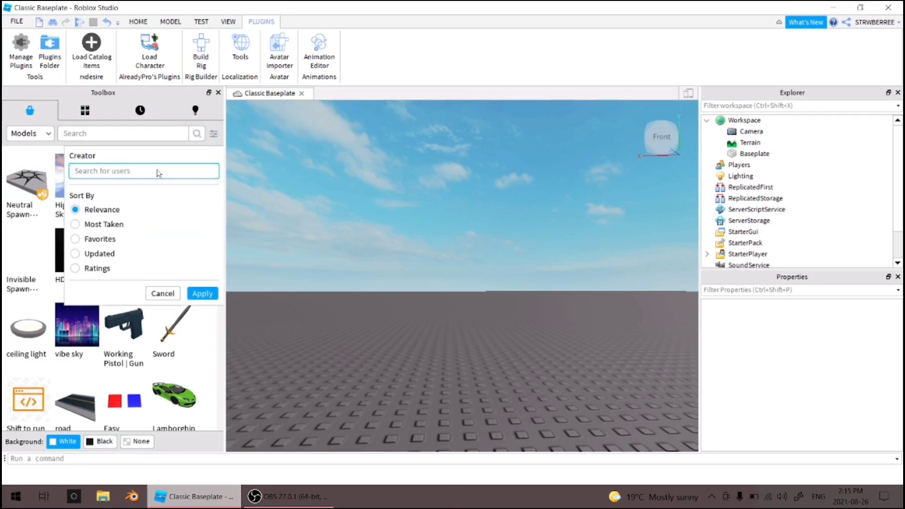
type("cvrlina")
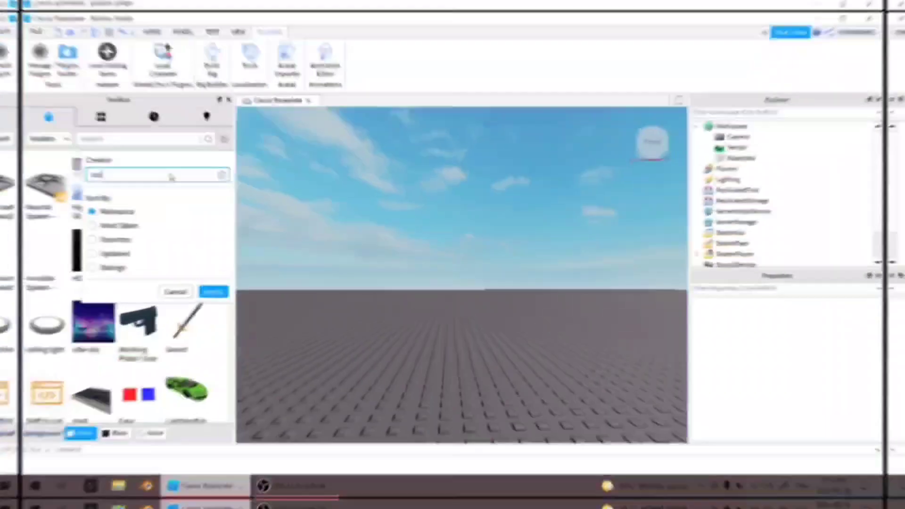
left_click(151, 189)
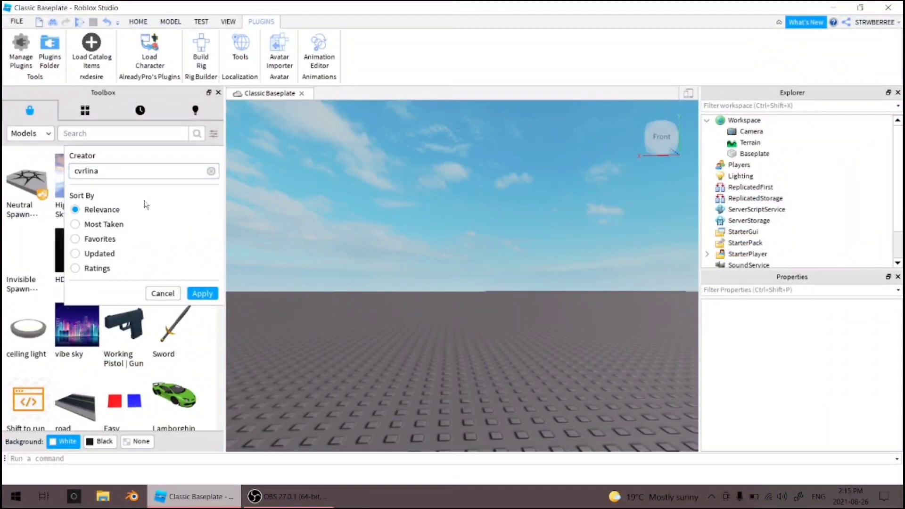
left_click(203, 294)
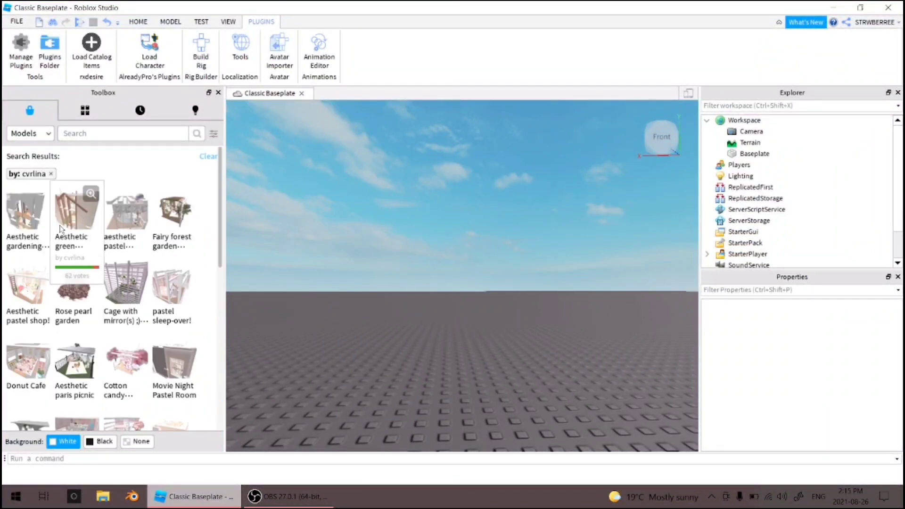
Try out the Movie Night Pastel Room model by inserting it, viewing its interior and deleting it
scroll(85, 231, "down", 4)
scroll(87, 221, "up", 2)
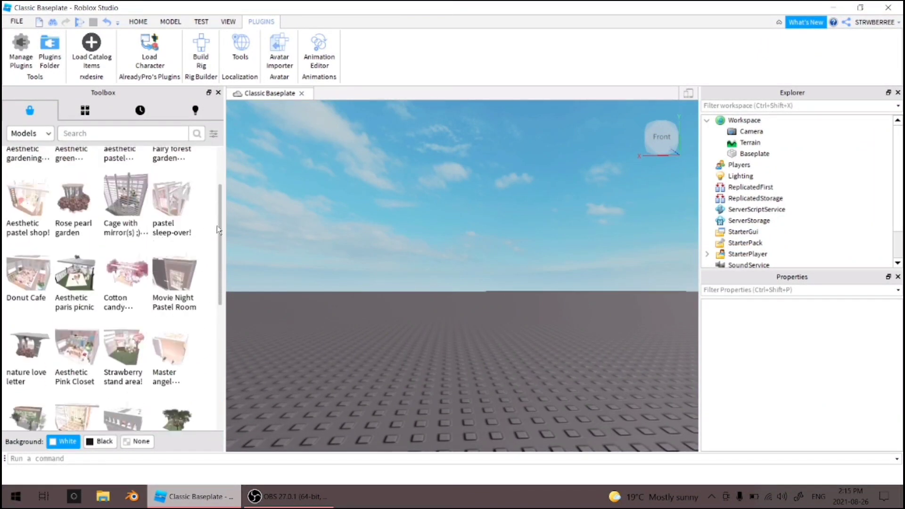
scroll(88, 216, "down", 2)
left_click(175, 207)
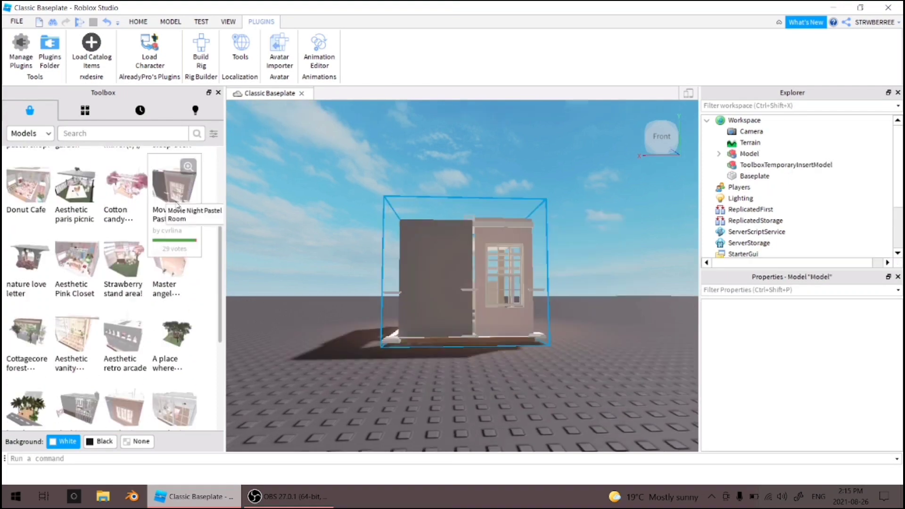
scroll(415, 249, "up", 10)
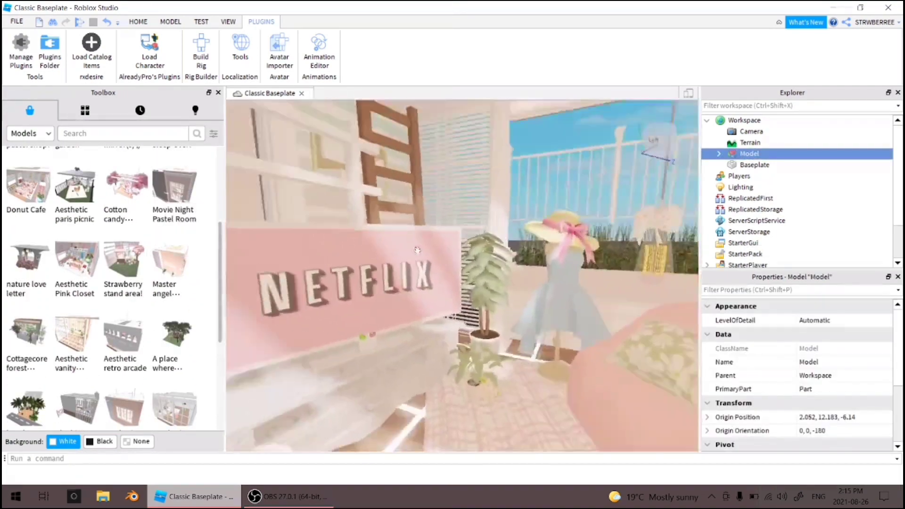
scroll(419, 251, "down", 4)
right_click_drag(419, 251, 417, 251)
scroll(417, 251, "up", 3)
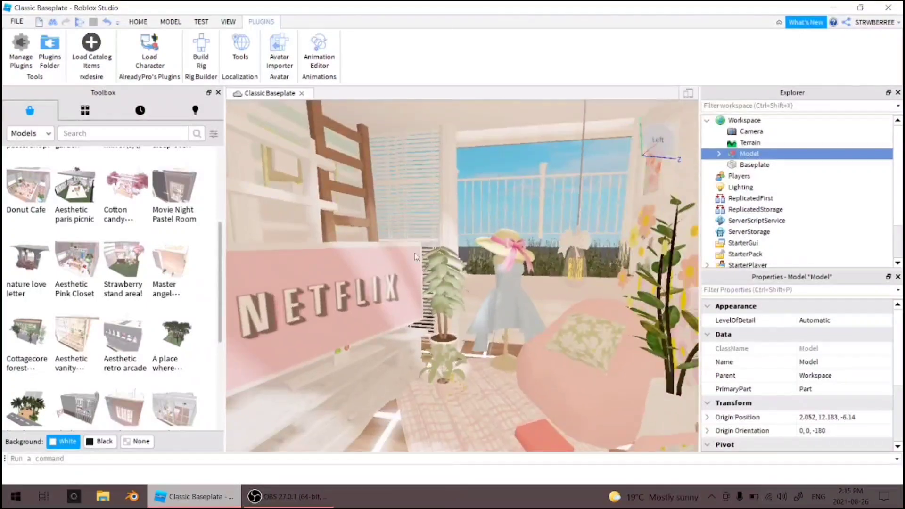
key("Delete")
Insert cvrlina's "Pastel garden! (crowded and very decored!)" model into the workspace
scroll(94, 268, "down", 5)
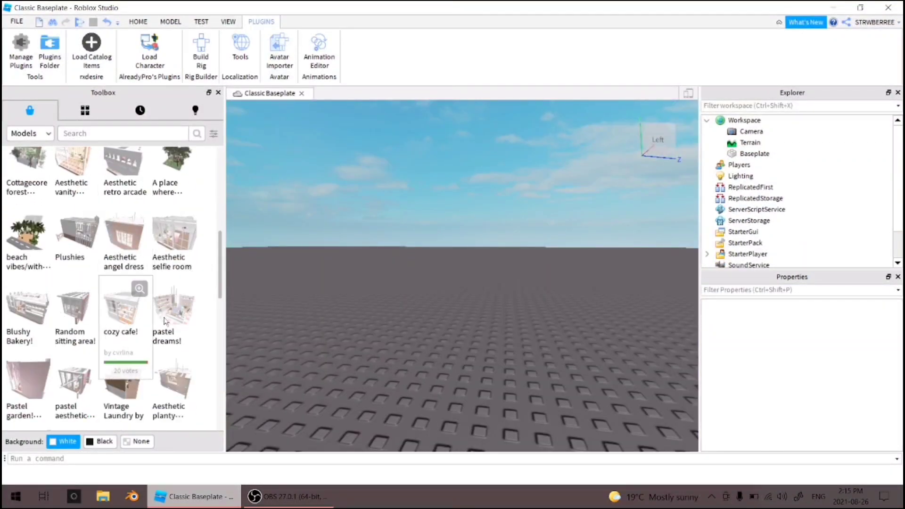
scroll(180, 322, "down", 4)
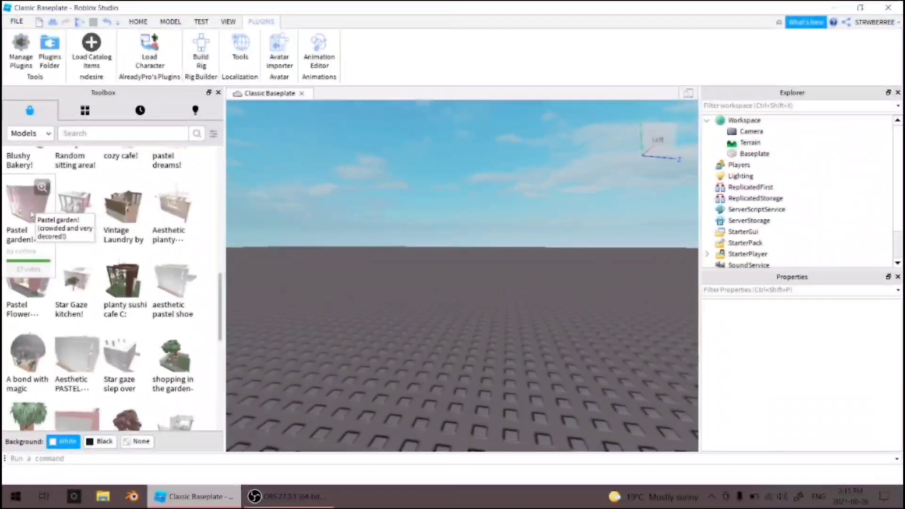
left_click(34, 199)
Examine the furniture and decorations inside the inserted Pastel garden room
right_click_drag(353, 320, 350, 316)
scroll(350, 318, "up", 7)
scroll(351, 316, "up", 4)
scroll(351, 316, "down", 5)
scroll(350, 317, "up", 4)
scroll(350, 316, "down", 5)
scroll(350, 316, "up", 5)
scroll(350, 316, "down", 4)
scroll(350, 316, "down", 2)
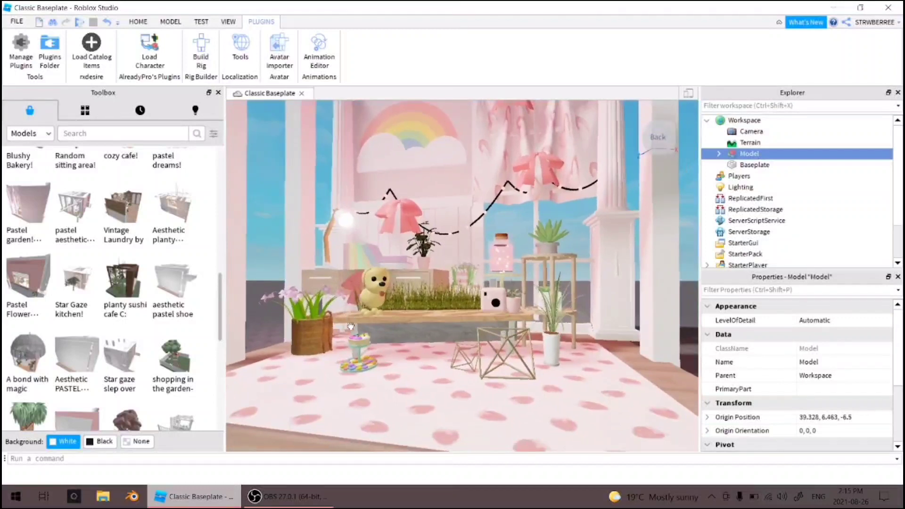
Export the room model to Downloads as an OBJ file named "cvrlina room moel for tutorial"
double_click(744, 154)
right_click(732, 156)
left_click(808, 347)
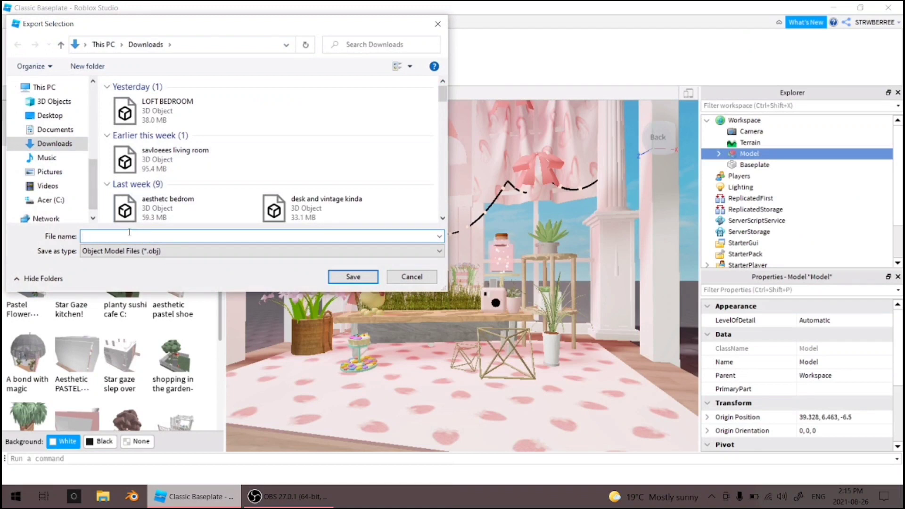
type("cvrlina room moel for tutorial")
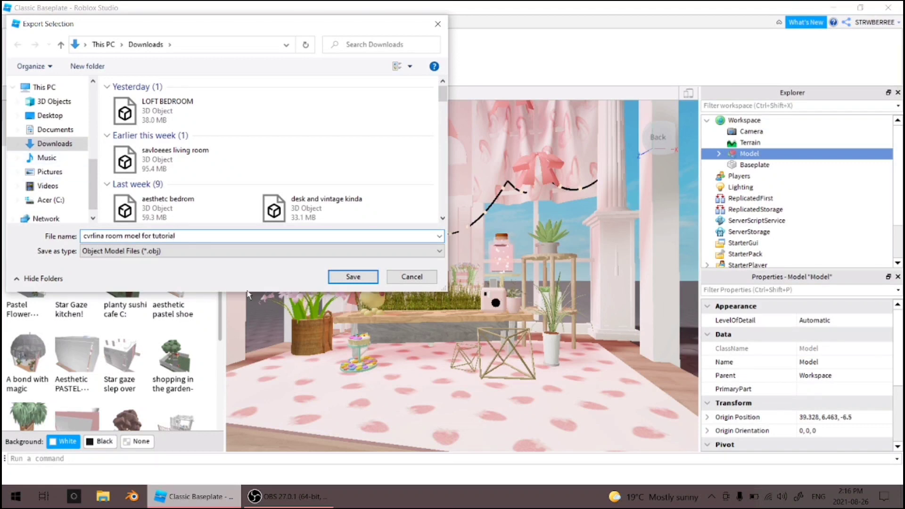
left_click(351, 277)
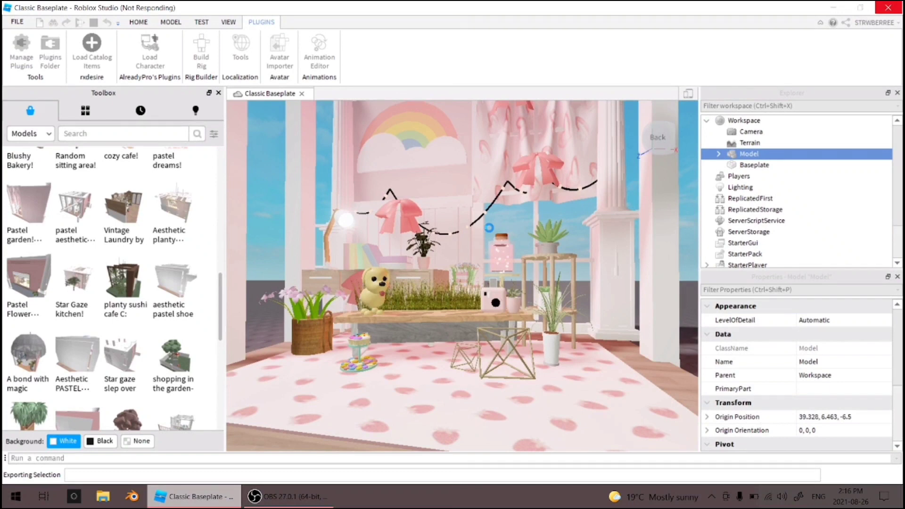
Close Roblox Studio without saving the changes to Classic Baseplate
left_click(888, 8)
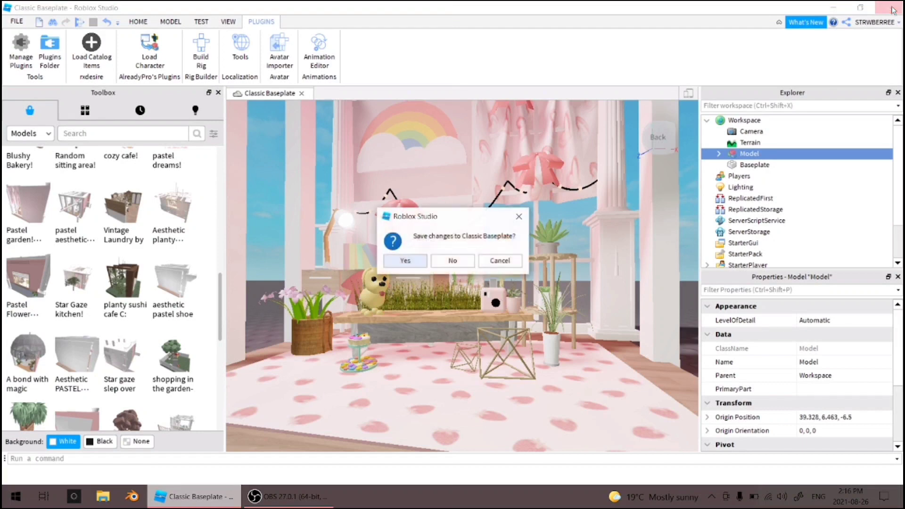
left_click(449, 263)
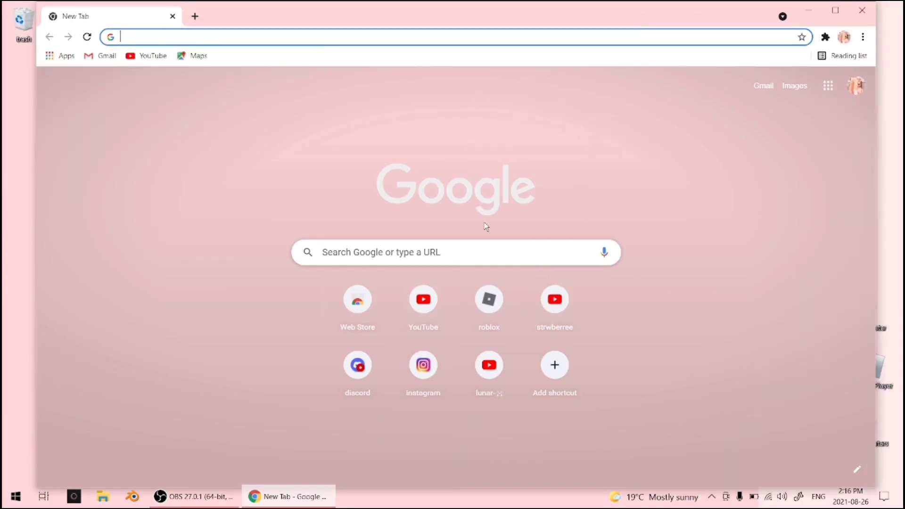
Search Google in Chrome for "blender 2.79"
type("blender")
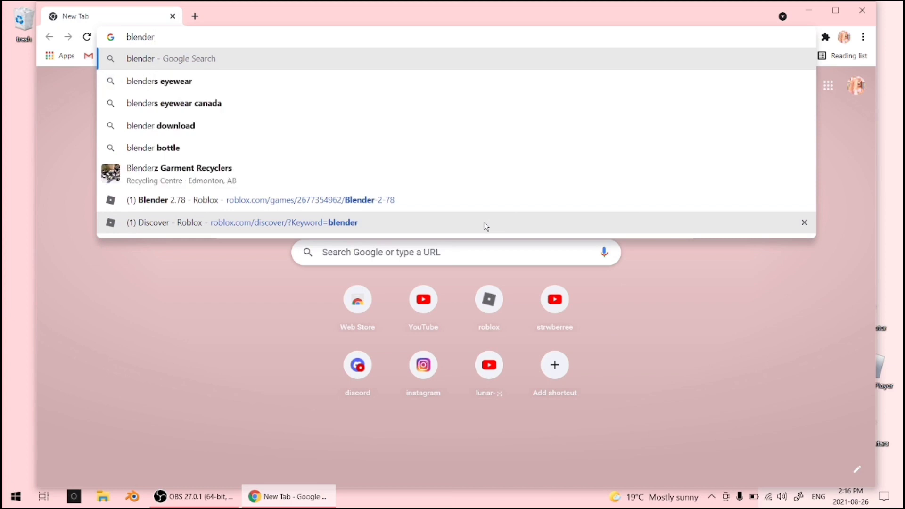
type(" 2.79")
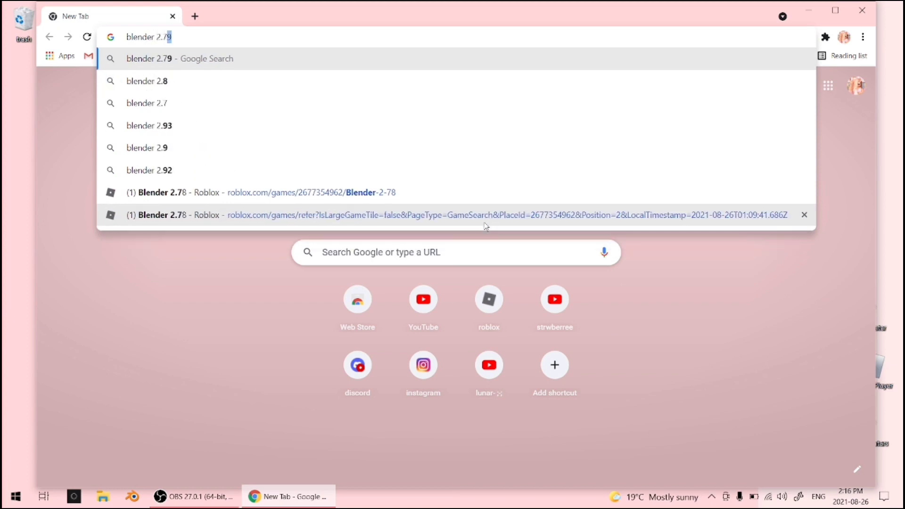
key("Return")
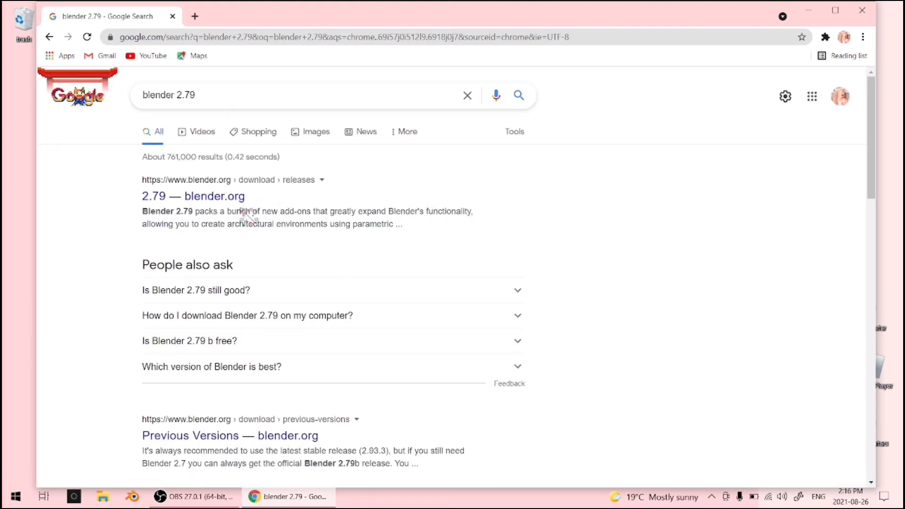
Open blender.org's 2.79 release page and go to the Blender 2.79 download index
left_click(204, 198)
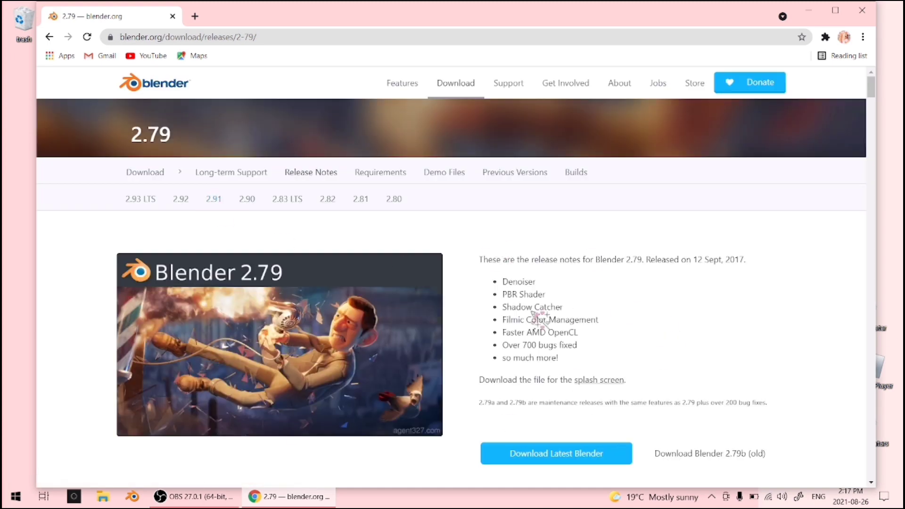
scroll(537, 319, "down", 1)
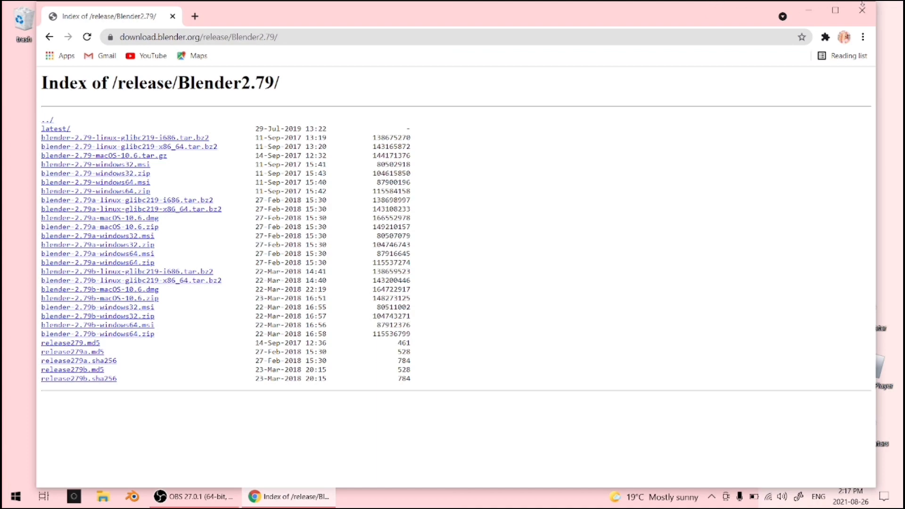
Search Google from a new tab for "woman rig download"
left_click(194, 16)
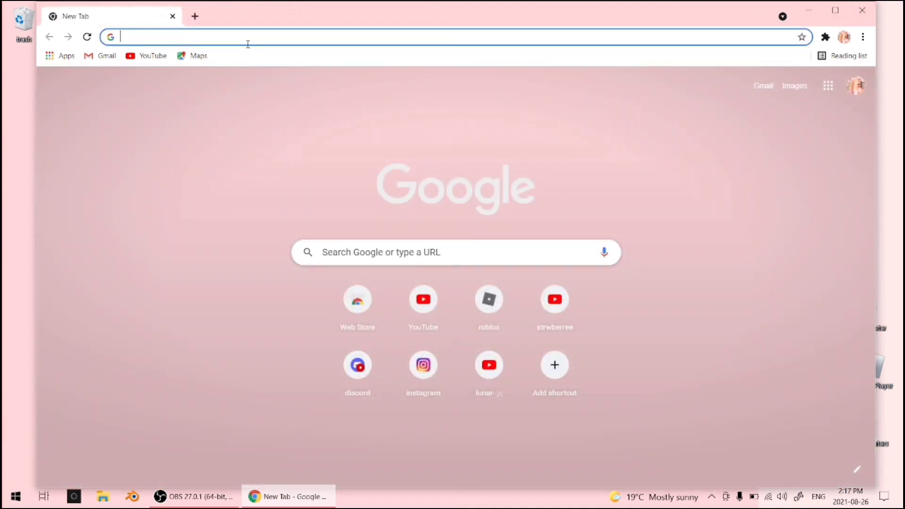
type("woam")
key("BackSpace")
key("BackSpace")
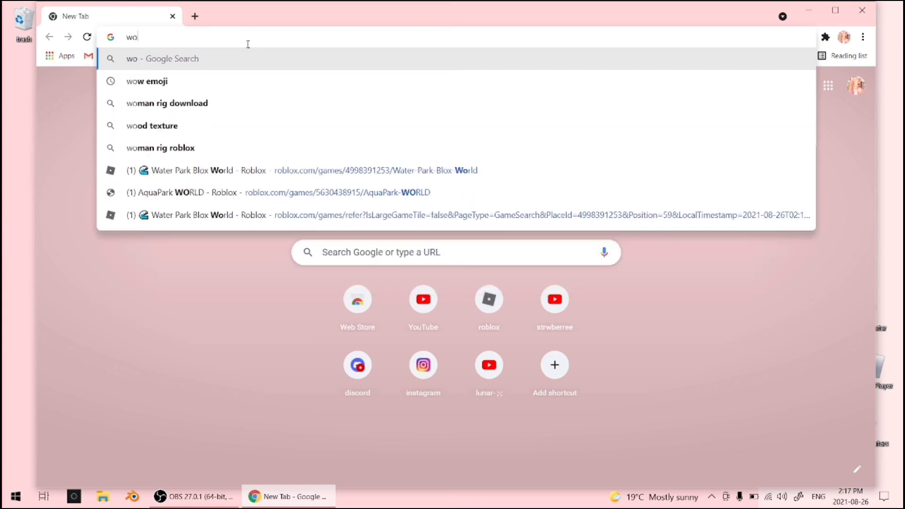
type("man")
left_click(264, 82)
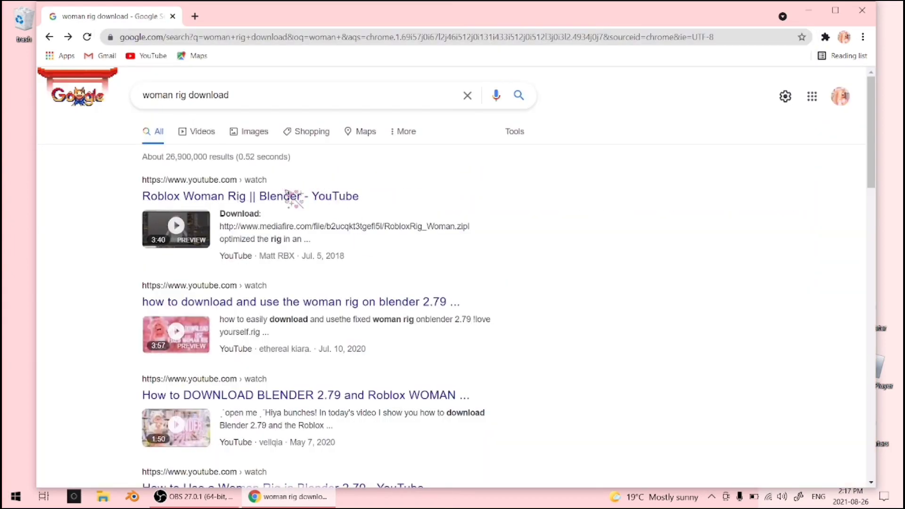
Open the YouTube video "How to DOWNLOAD BLENDER 2.79 and Roblox WOMAN RIG for PC and MAC!" and expand its description
scroll(343, 302, "down", 3)
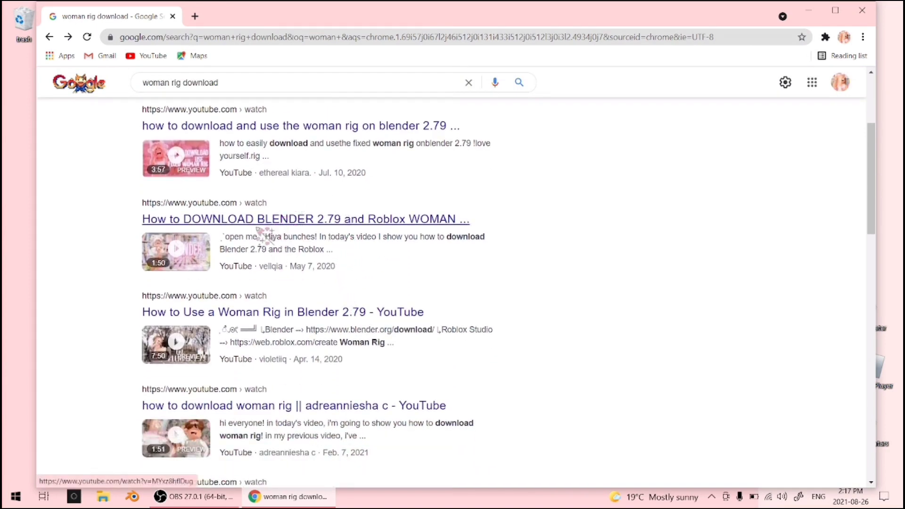
left_click(218, 223)
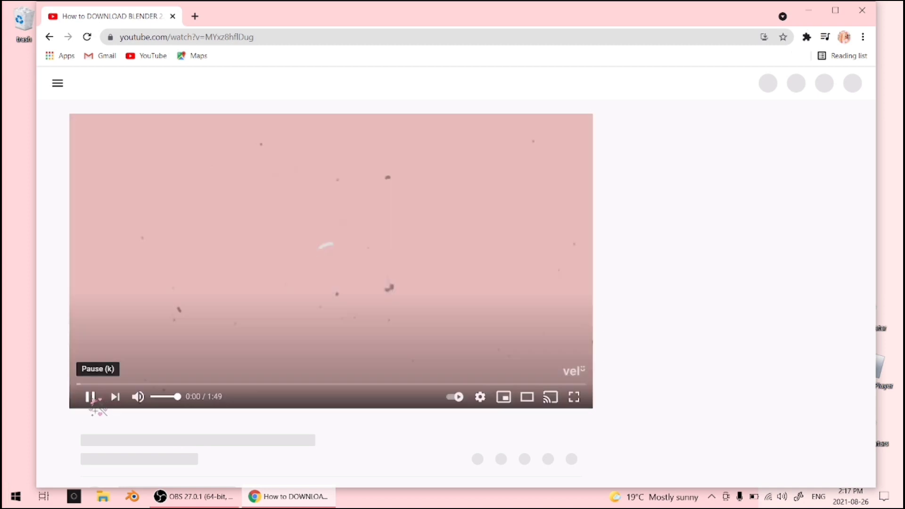
scroll(154, 349, "down", 5)
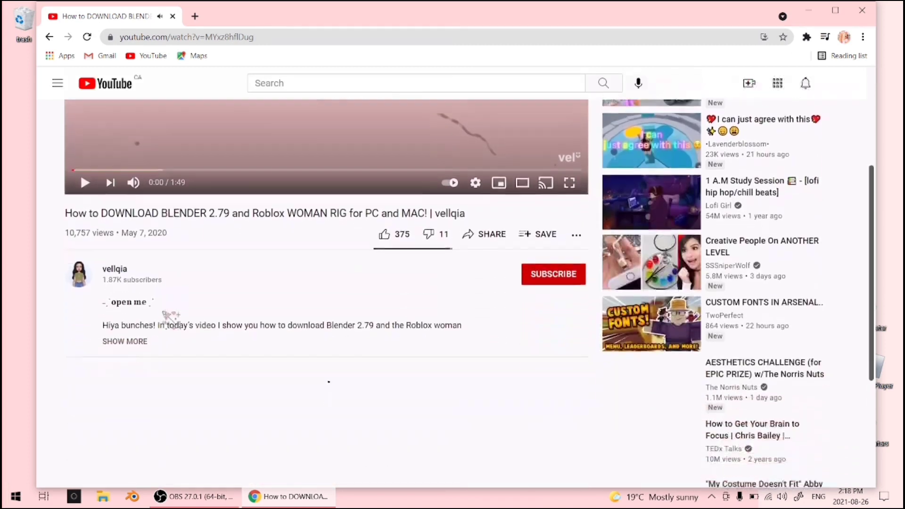
left_click(137, 305)
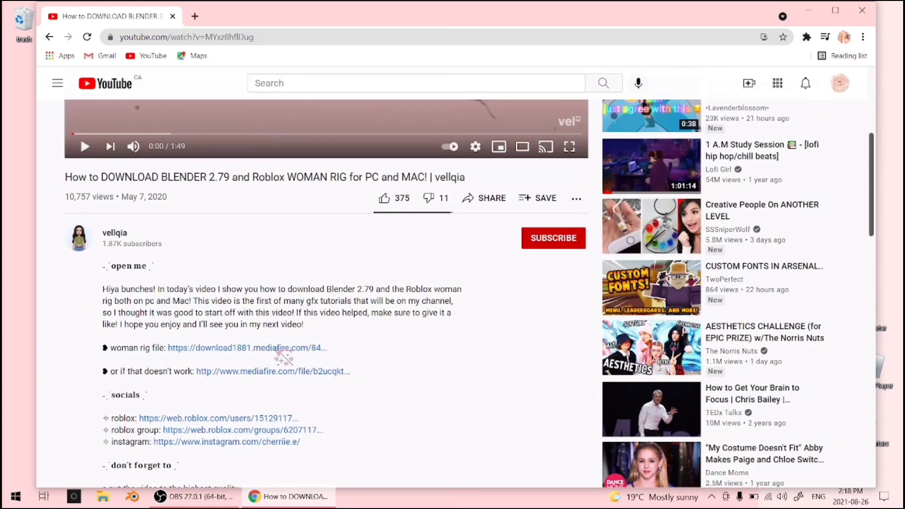
View the MediaFire download page of the woman rig file linked in the video description, and close that page
left_click(258, 350)
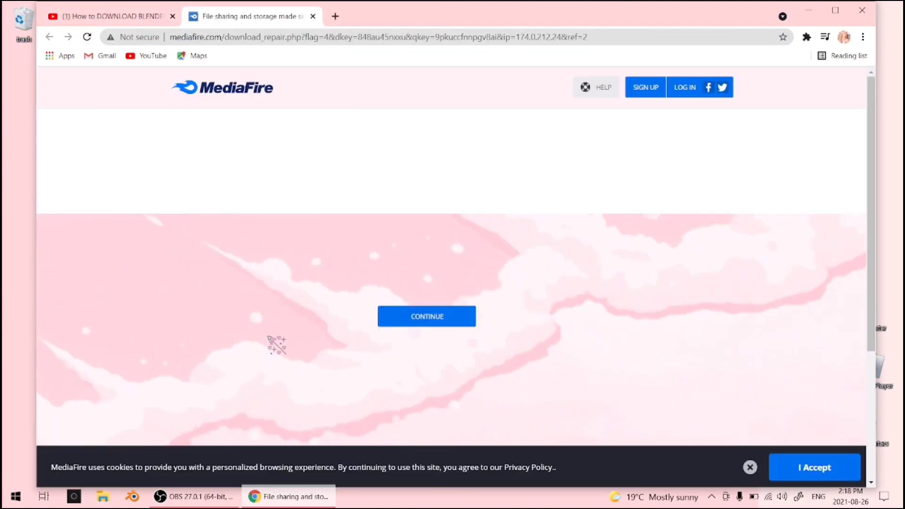
scroll(672, 331, "down", 3)
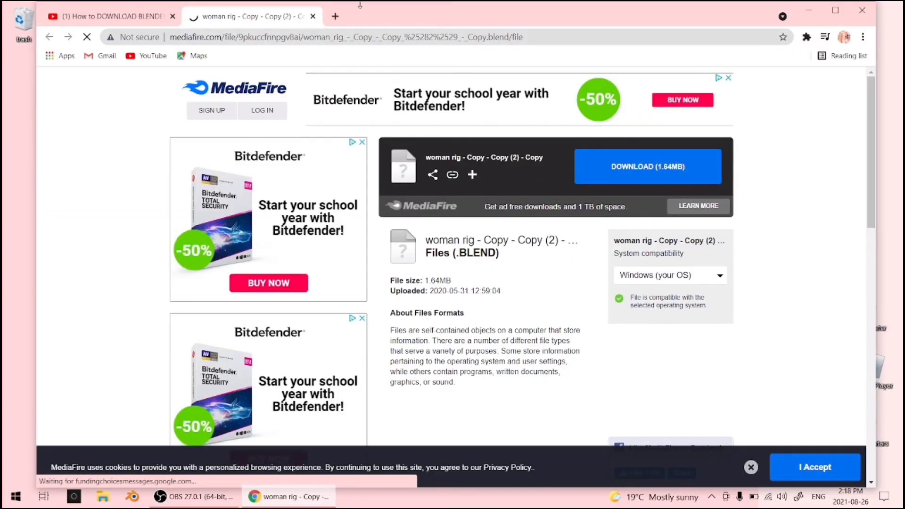
left_click(312, 17)
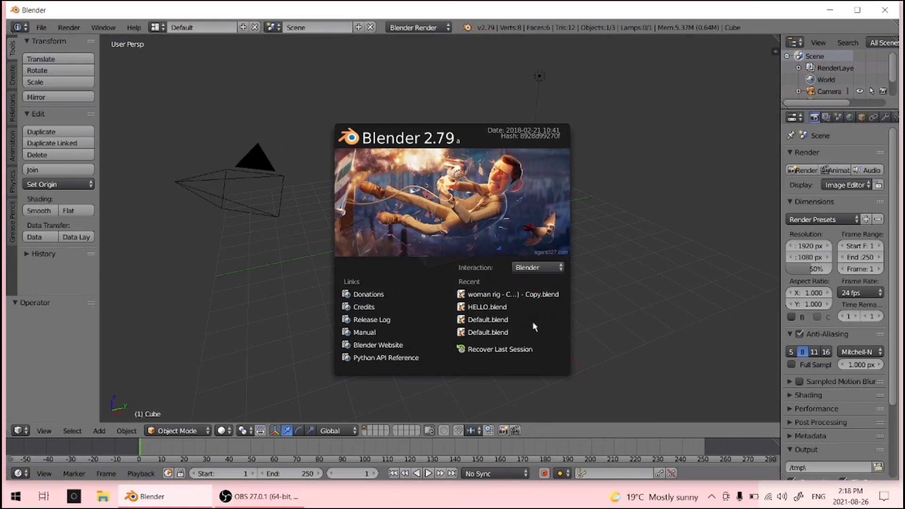
In Blender 2.79, delete the default cube from the start-up scene and set the render engine to Cycles Render
left_click(621, 91)
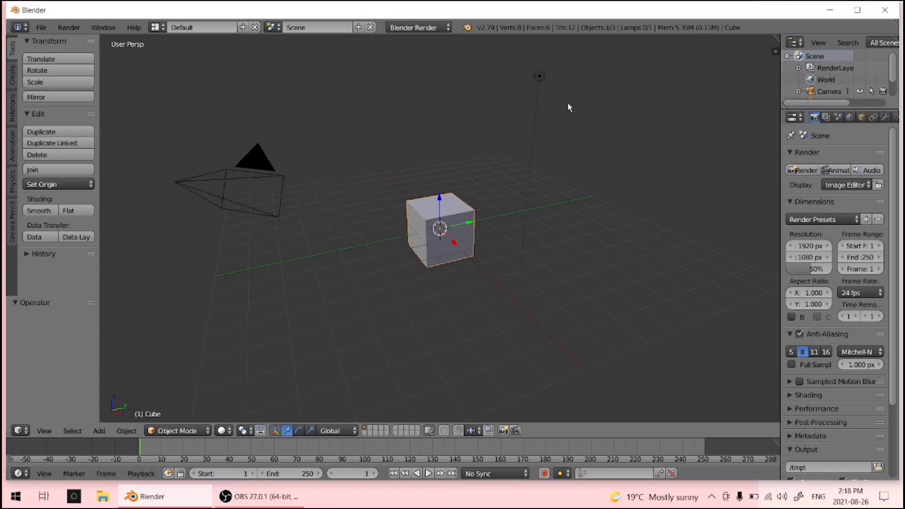
key("x")
left_click(495, 195)
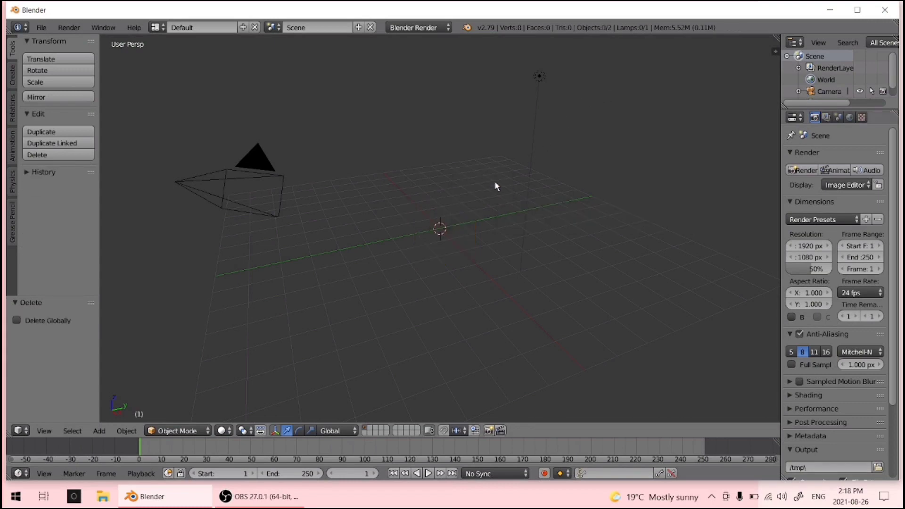
left_click(444, 28)
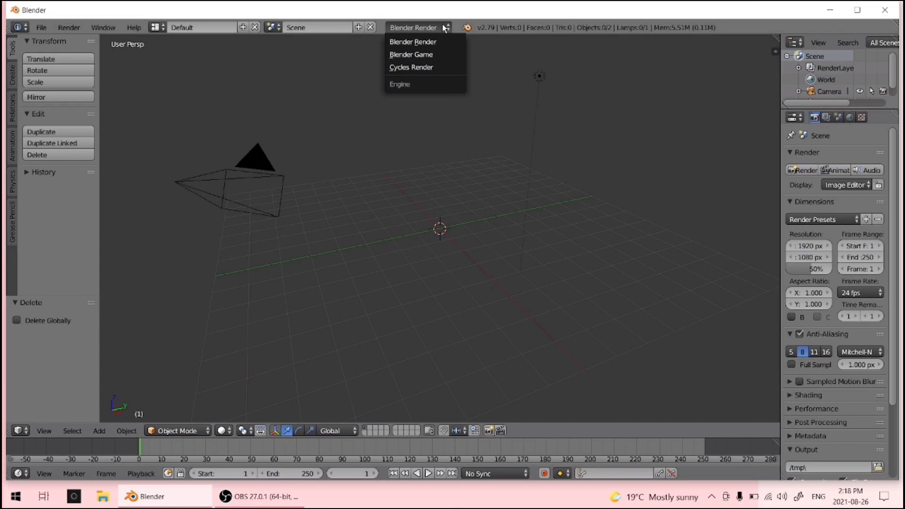
left_click(445, 67)
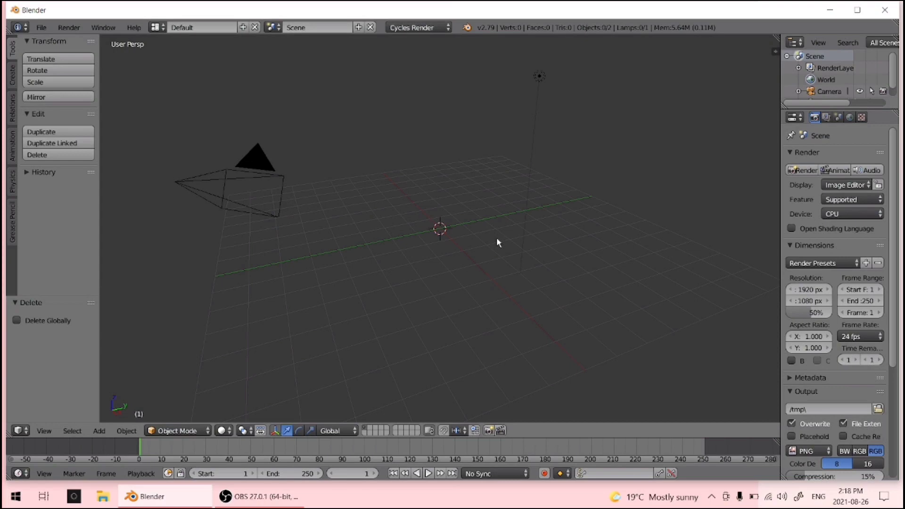
Move around the empty 3D scene using walk navigation
key("shift+f")
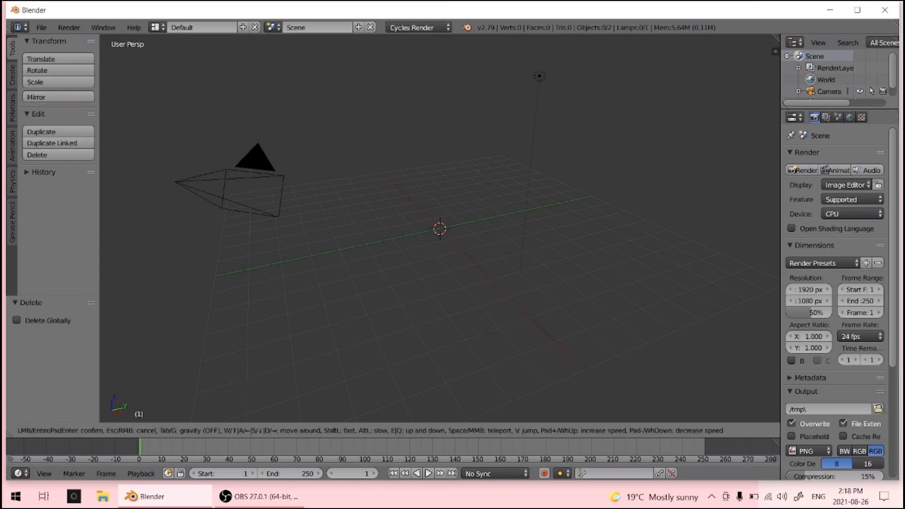
key("w")
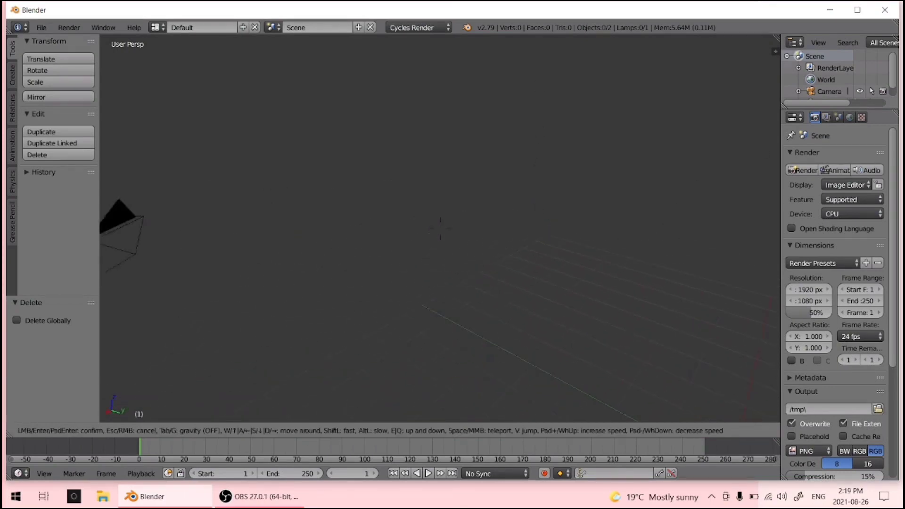
key("w")
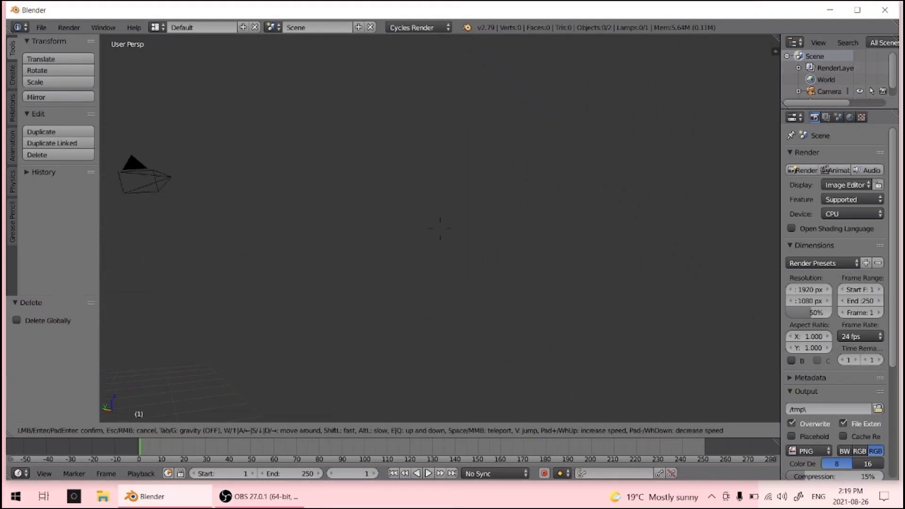
key("w")
left_click(503, 294)
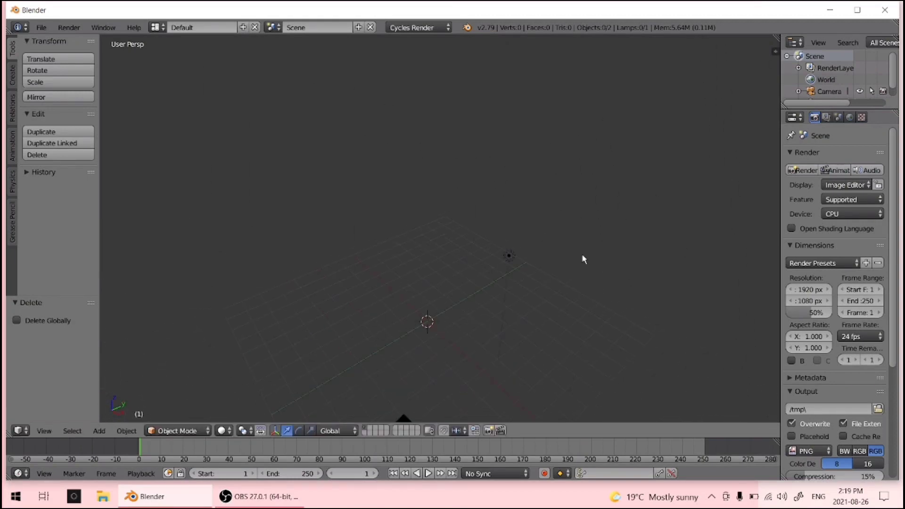
Box-select the lamp in the viewport, and extend the box selection to the camera
key("x")
left_click(433, 232)
key("b")
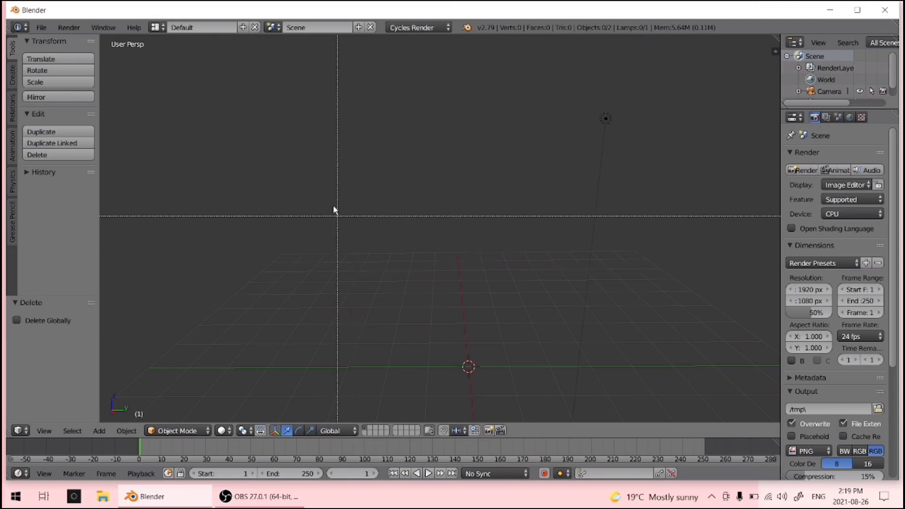
left_click_drag(286, 102, 615, 387)
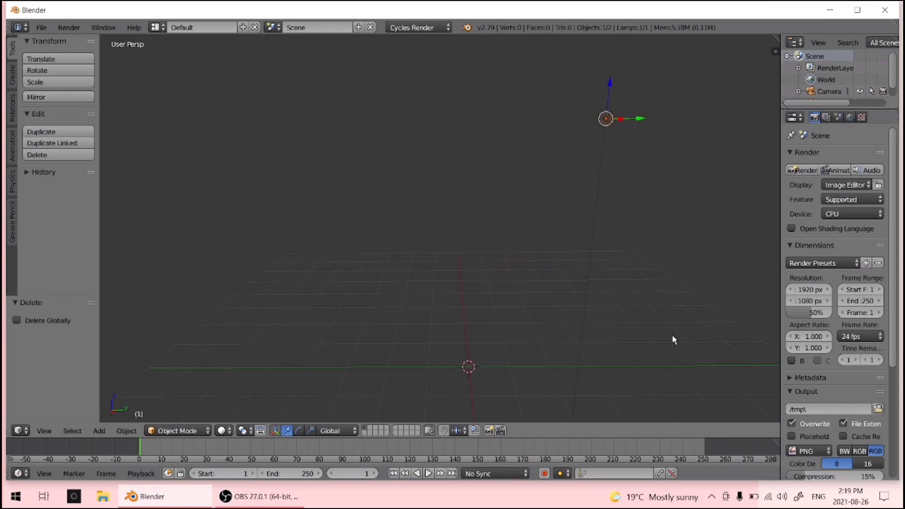
scroll(643, 242, "down", 4)
key("b")
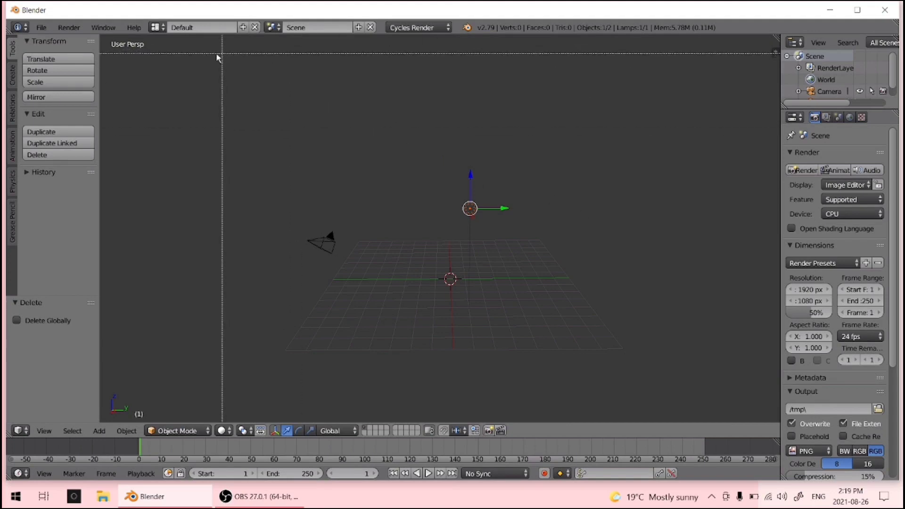
left_click_drag(178, 60, 613, 378)
scroll(561, 335, "up", 5)
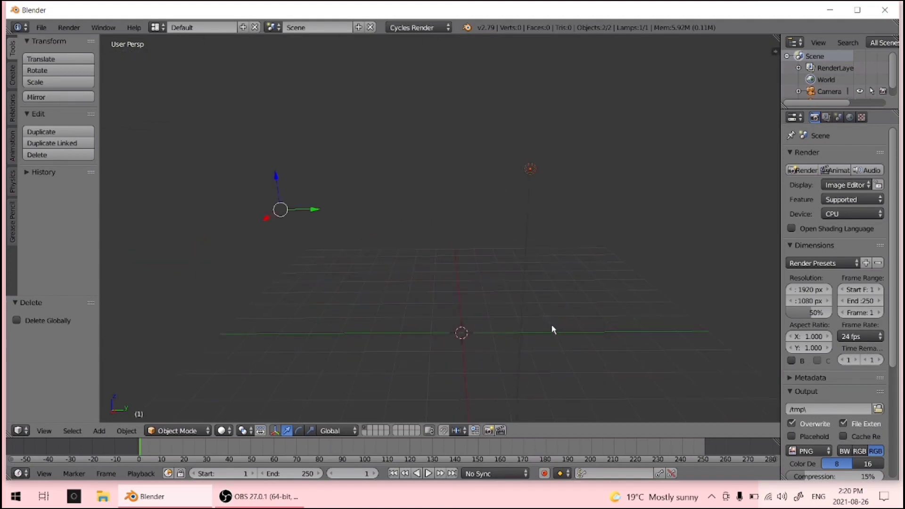
Select the lamp on its own, add the camera to the selection, and box-select across both
left_click(550, 325)
left_click(447, 225)
right_click(530, 168)
middle_click_drag(530, 169, 535, 194)
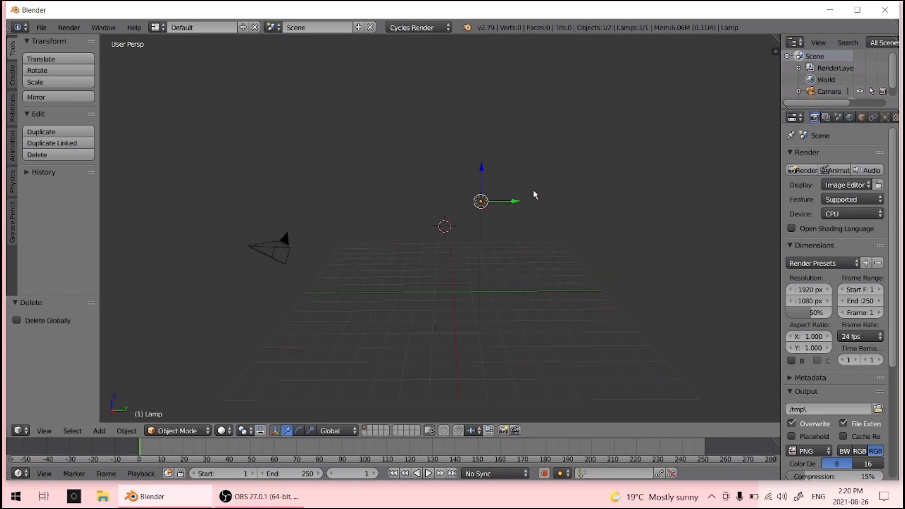
right_click(284, 255, "shift")
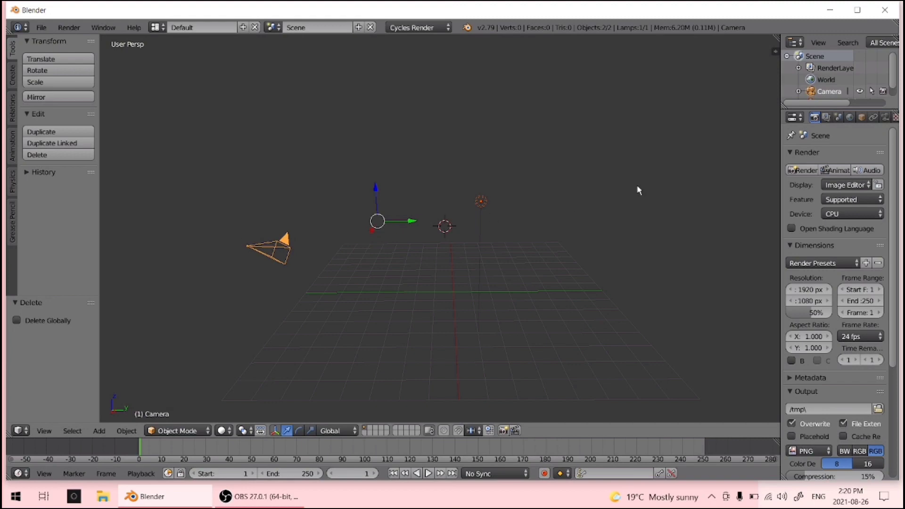
key("b")
left_click_drag(192, 143, 707, 257)
Open the file "woman rig - Copy - Copy (2) - Copy.blend" from the Downloads folder
left_click(42, 27)
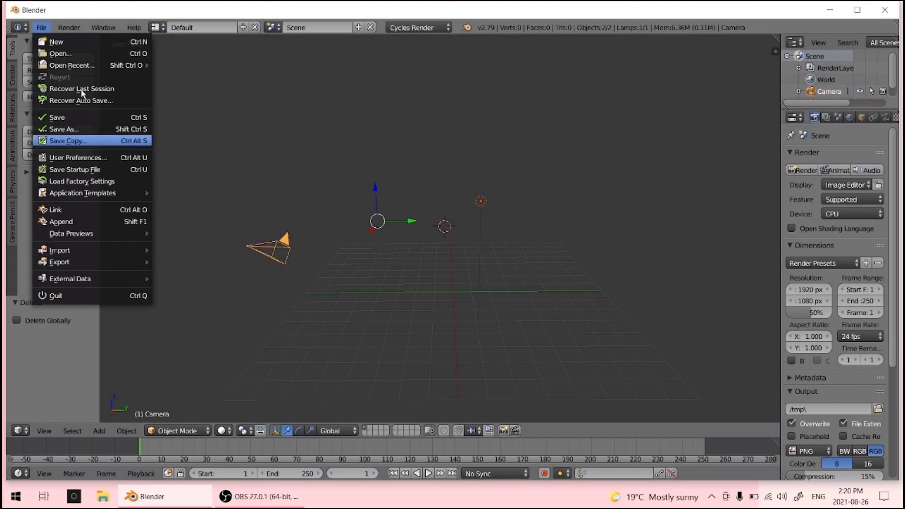
left_click(74, 54)
left_click(67, 216)
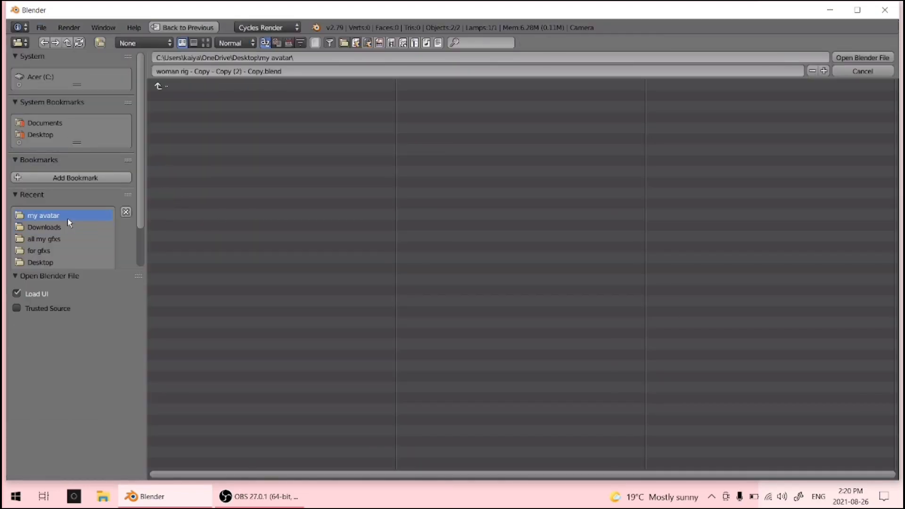
left_click(66, 228)
left_click(66, 239)
left_click(66, 251)
left_click(64, 261)
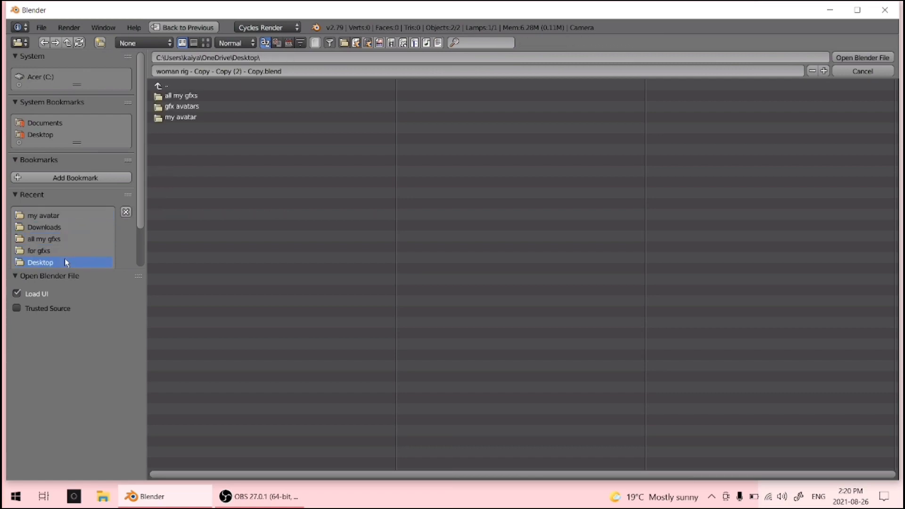
scroll(65, 260, "down", 3)
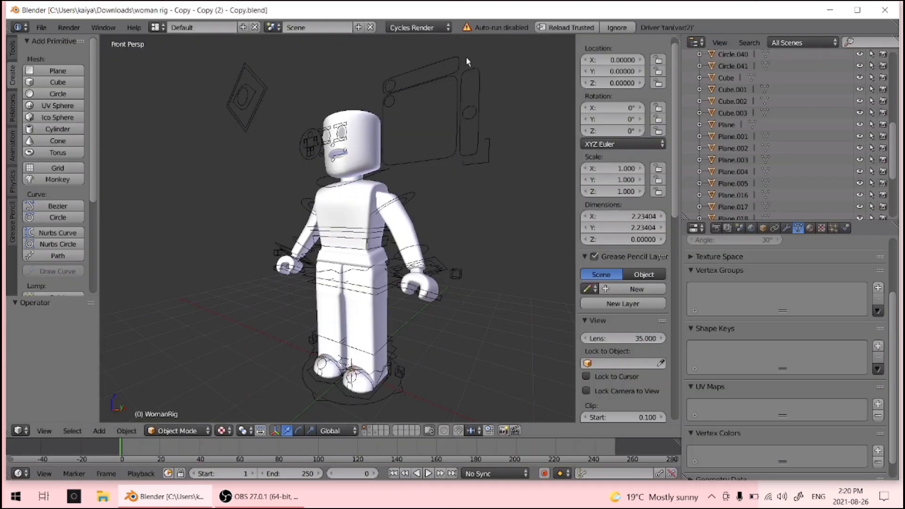
Box-select the woman rig's head together with its eyes and mouth, and delete them
scroll(403, 212, "up", 4)
scroll(403, 205, "down", 4)
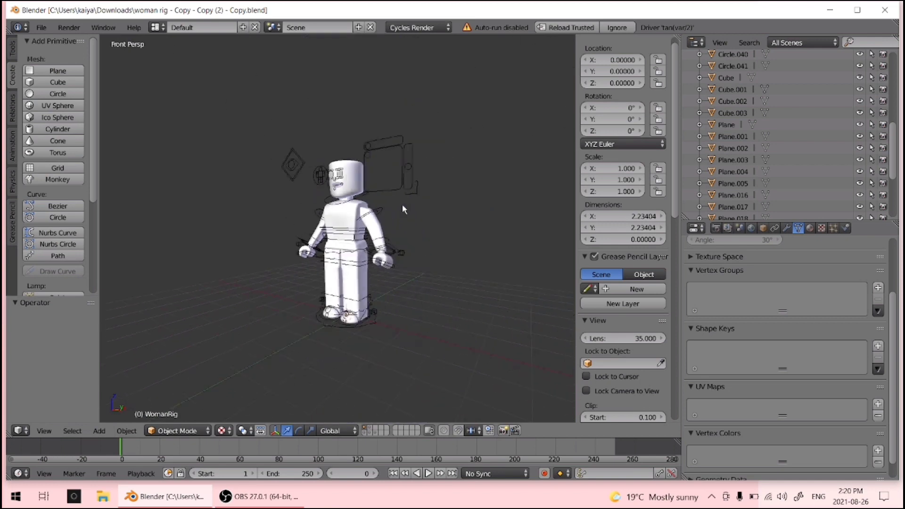
scroll(403, 205, "up", 1)
scroll(402, 202, "up", 3)
scroll(410, 210, "down", 3)
key("b")
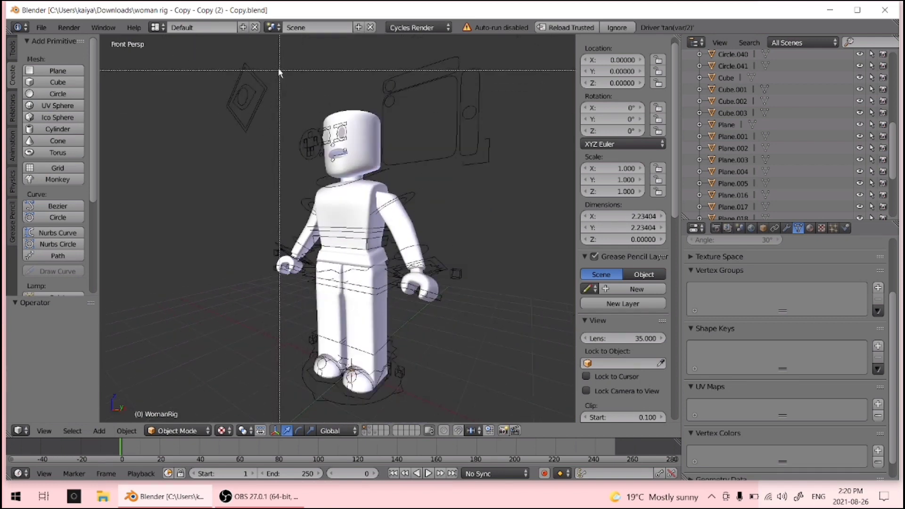
left_click_drag(278, 68, 410, 163)
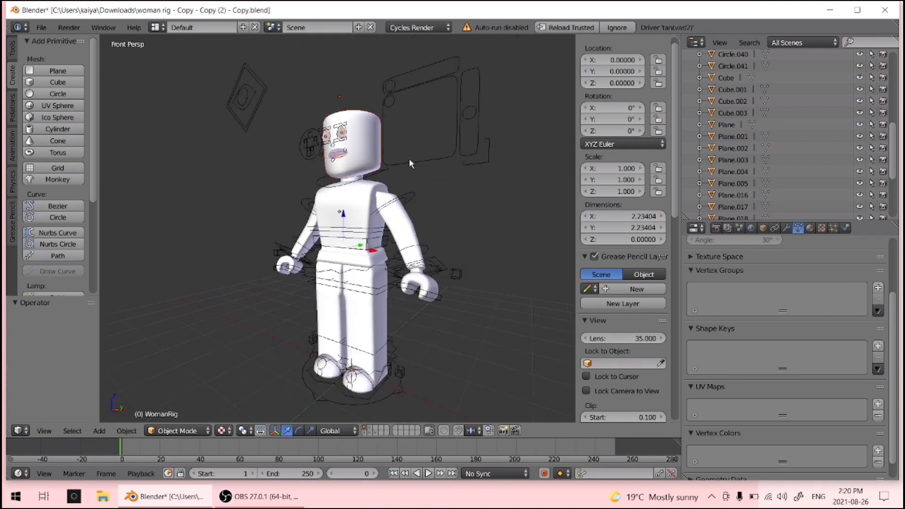
key("x")
left_click(401, 157)
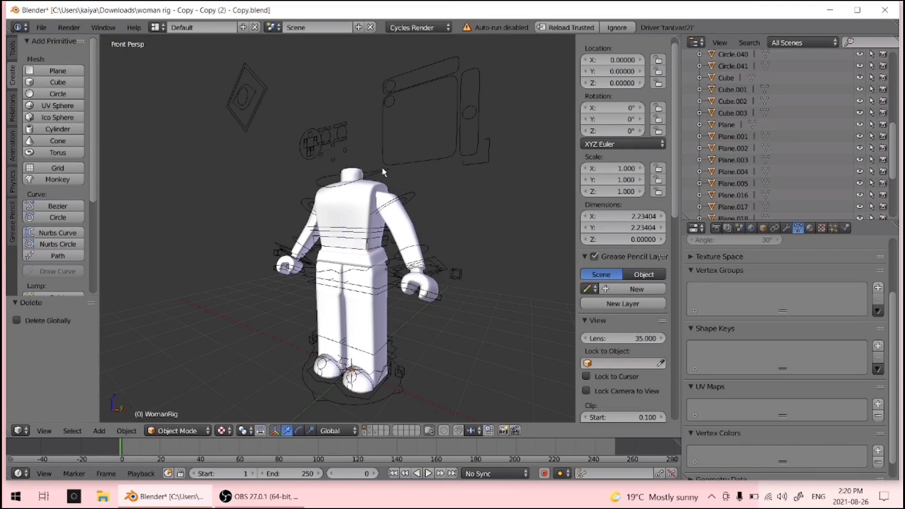
Select the headless rig's body mesh and split the 3D viewport, turning the upper area into a Node Editor
key("ctrl+Tab")
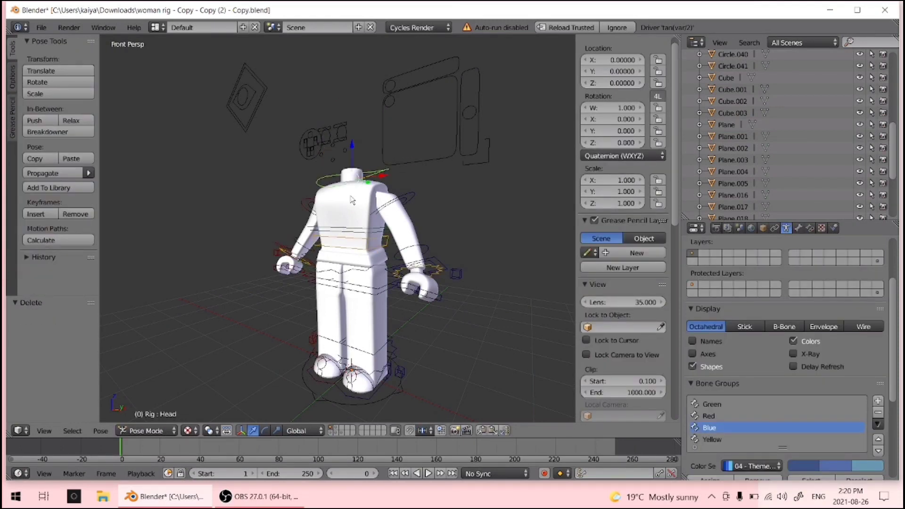
right_click(354, 214)
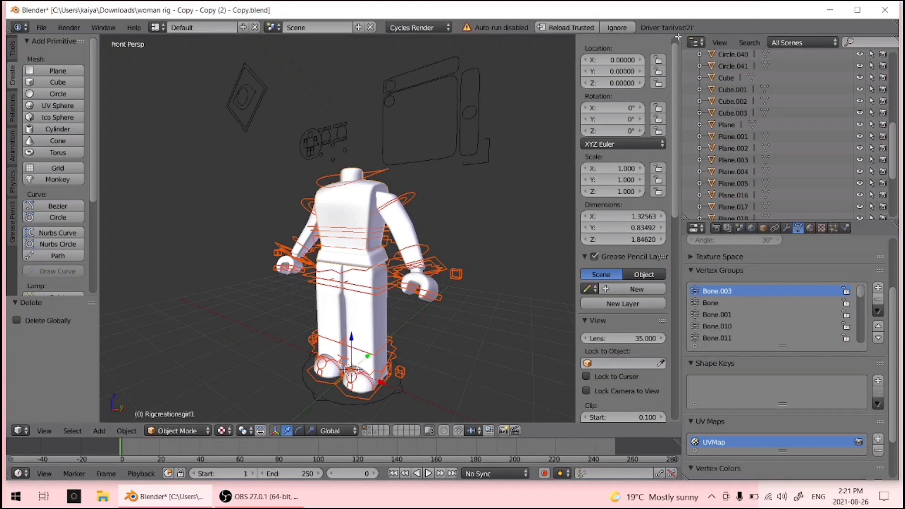
left_click_drag(680, 43, 668, 290)
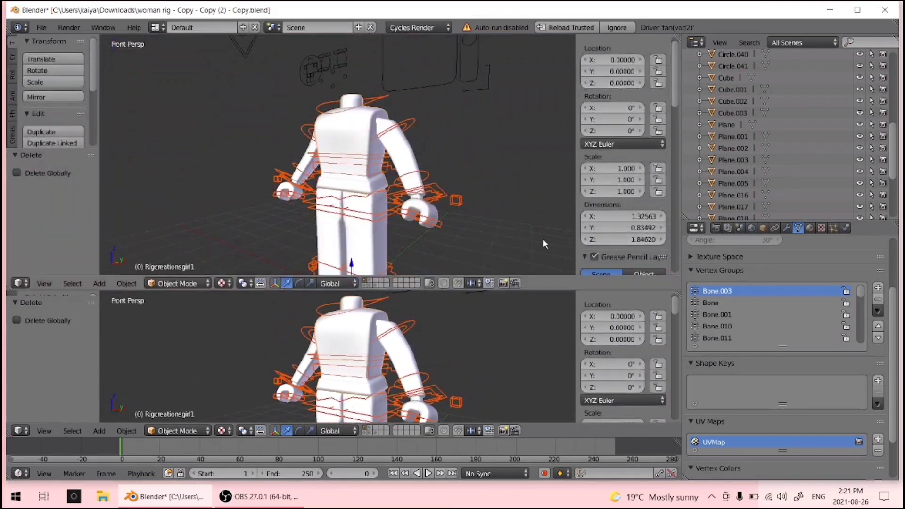
left_click(19, 284)
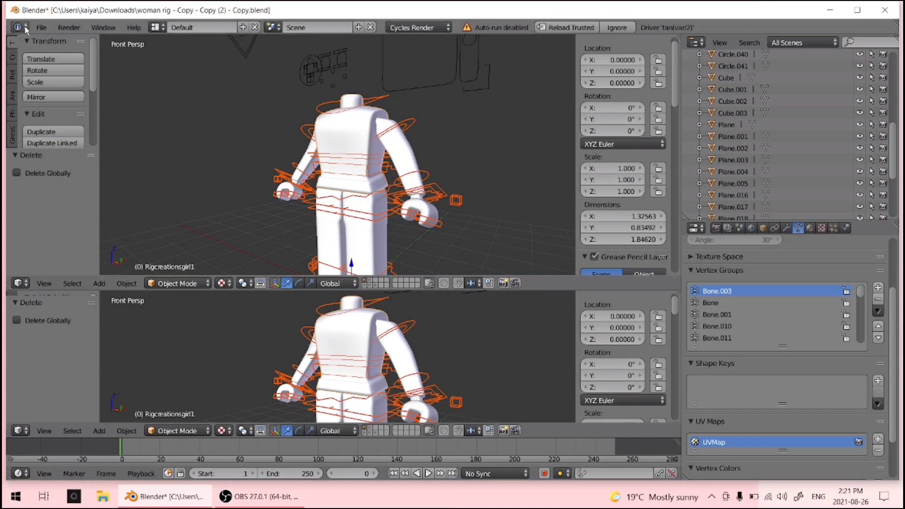
left_click(19, 283)
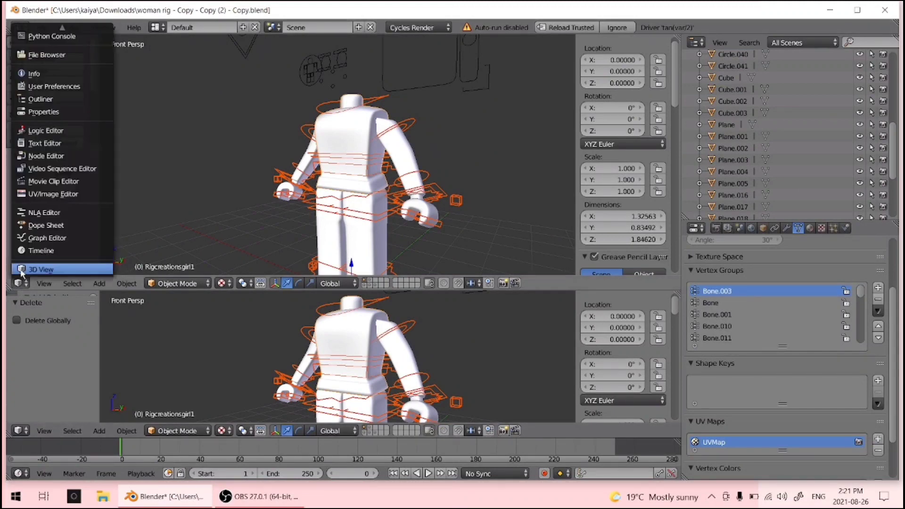
left_click(24, 159)
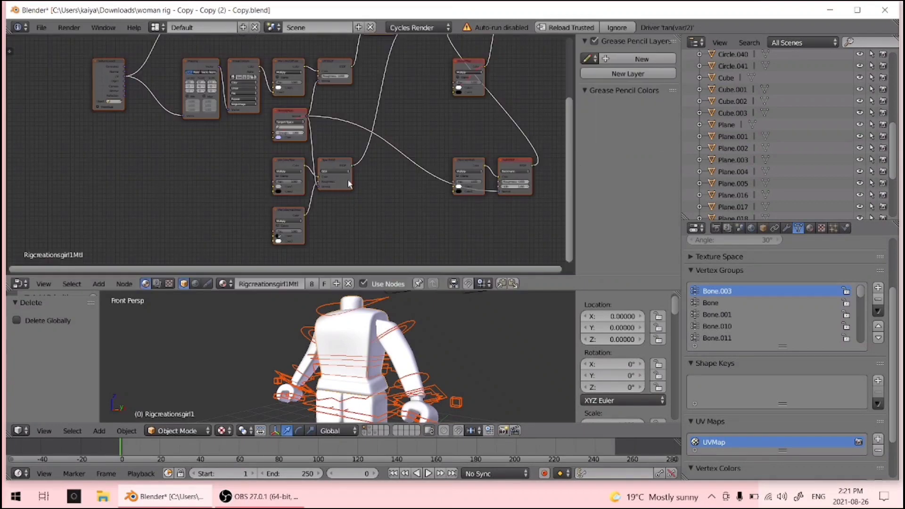
Load Strwberree2Tex.png from the "my avatar" folder into the Image Texture node whose colour feeds the Mix Color/Diffuse node
scroll(298, 107, "up", 10)
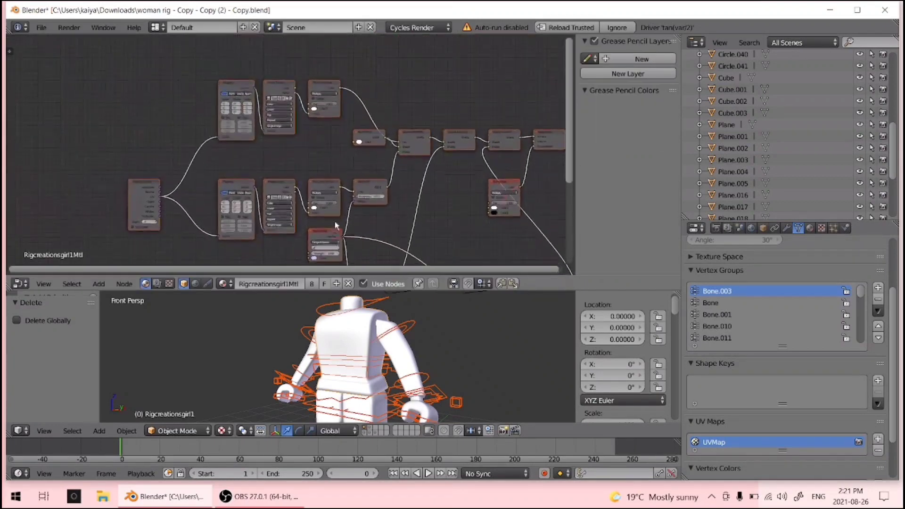
scroll(329, 147, "up", 1)
middle_click_drag(331, 121, 348, 271)
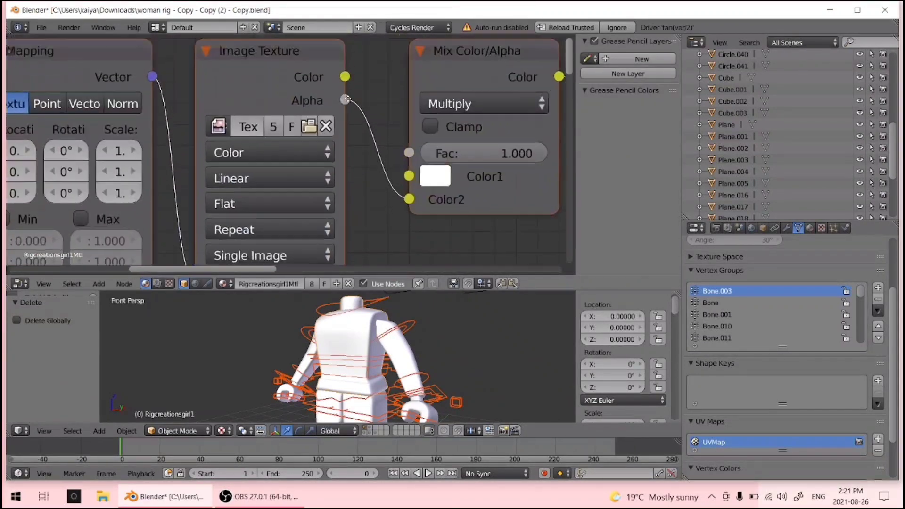
middle_click_drag(349, 36, 351, 77)
scroll(357, 99, "down", 1)
scroll(358, 106, "down", 4)
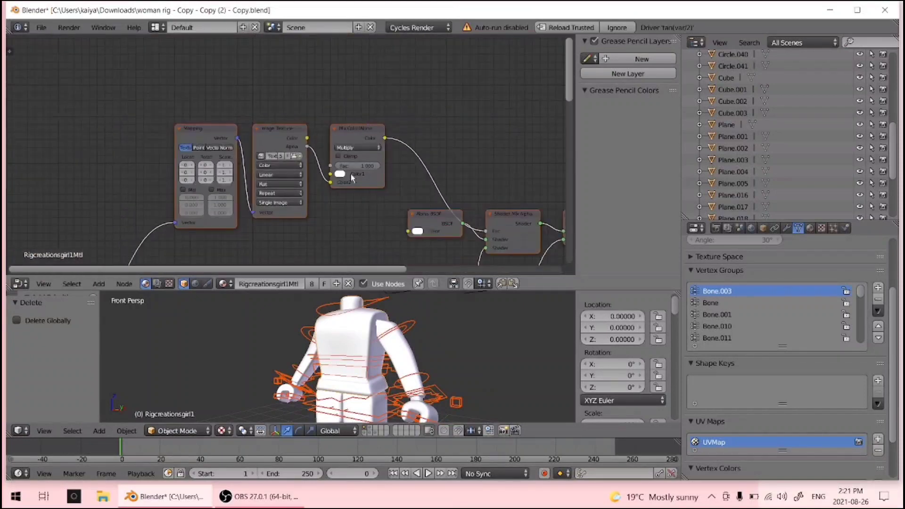
middle_click_drag(348, 219, 364, 99)
scroll(370, 157, "up", 4)
middle_click_drag(369, 154, 359, 111)
scroll(522, 118, "down", 2)
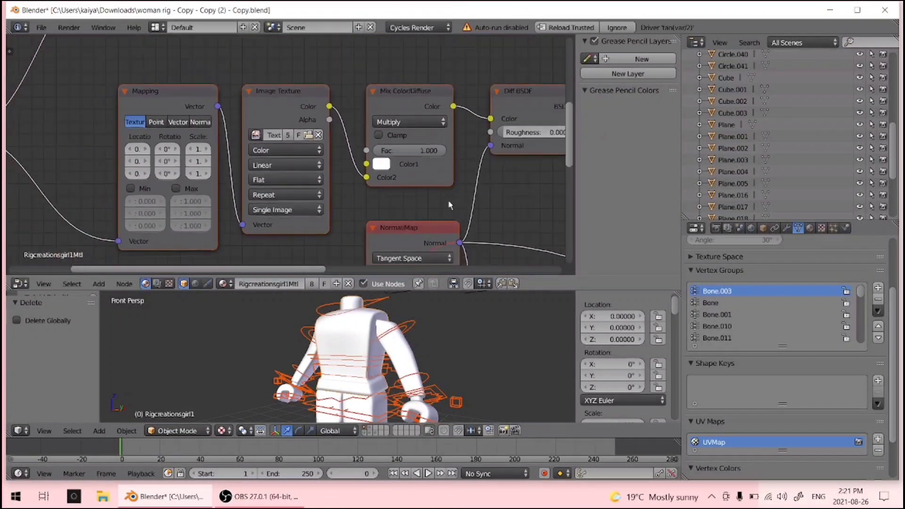
scroll(354, 155, "up", 3)
scroll(354, 155, "down", 2)
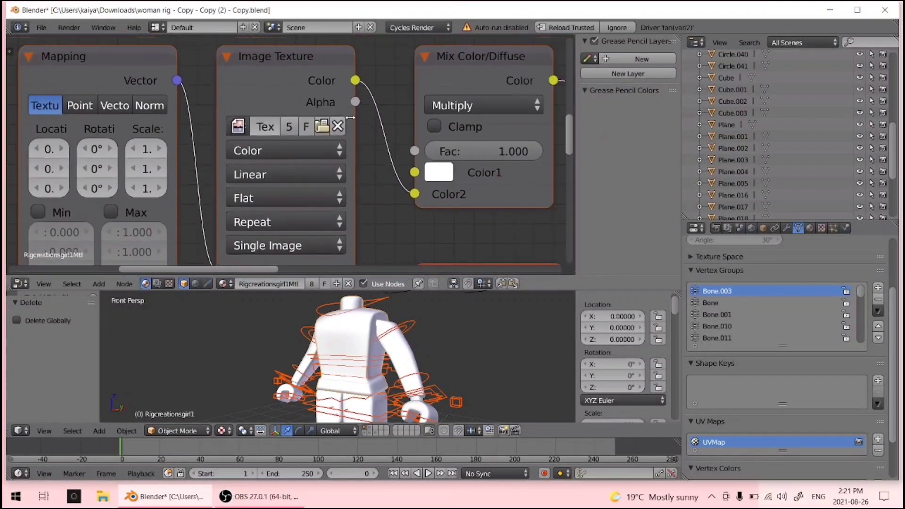
left_click(323, 126)
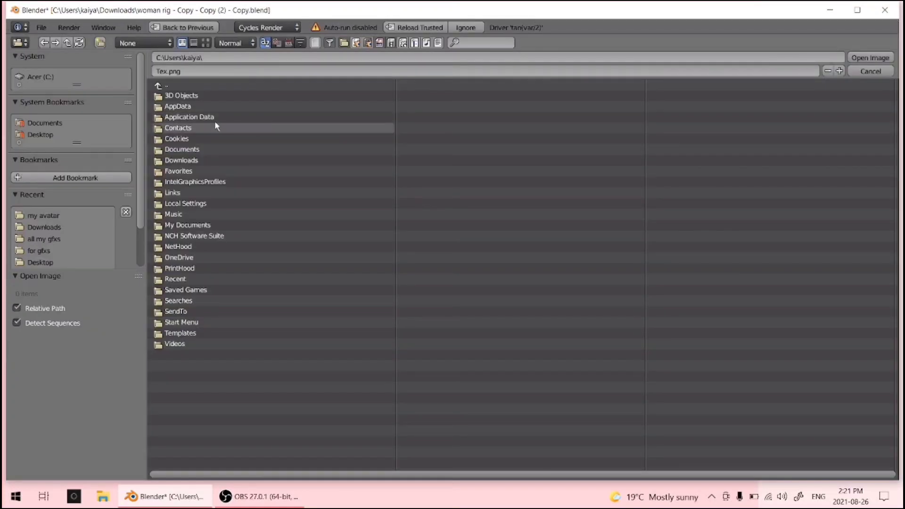
left_click(52, 228)
left_click(52, 215)
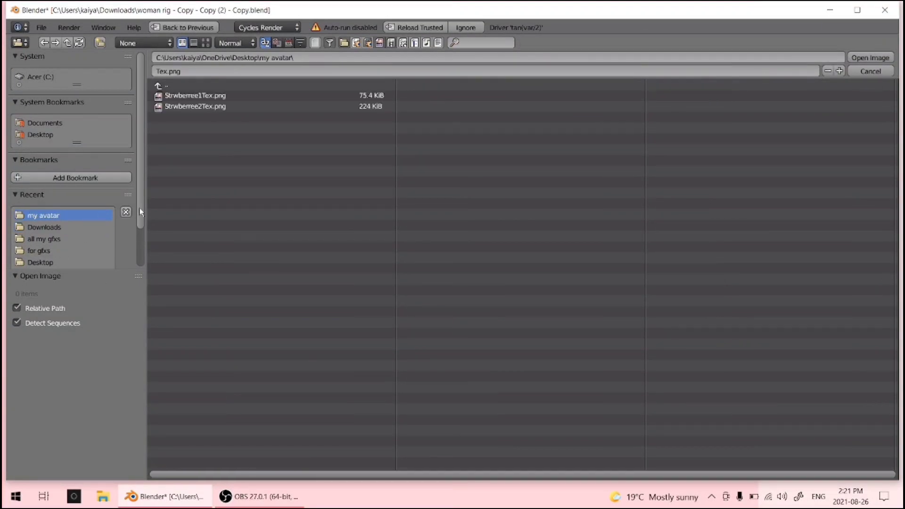
left_click(241, 107)
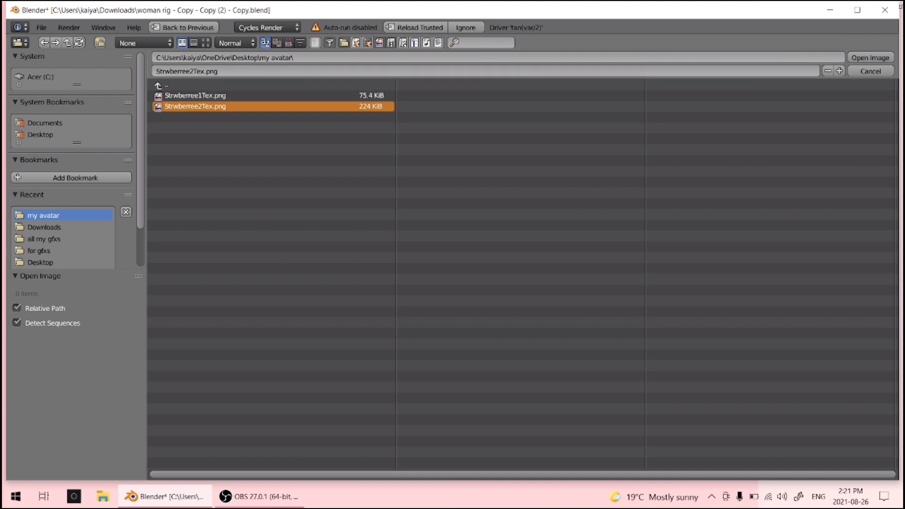
left_click(869, 57)
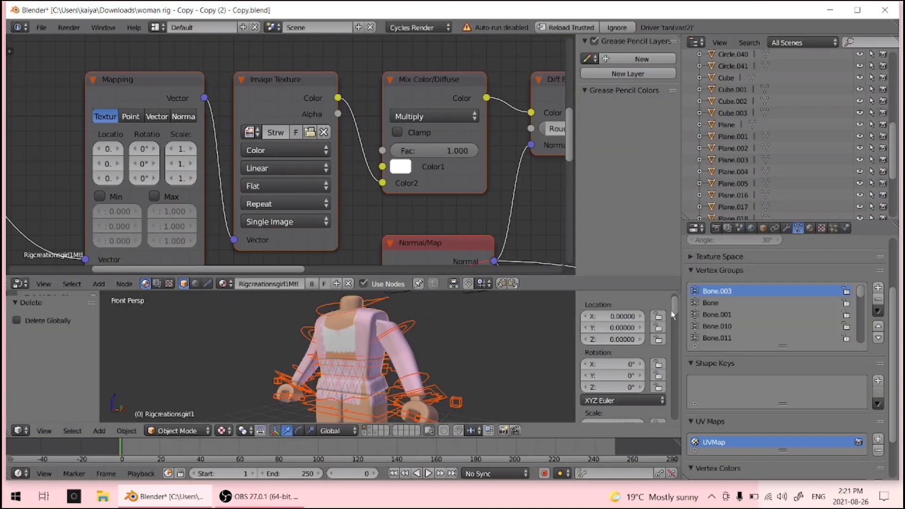
Join the Node Editor area back into the 3D viewport so a single view of the clothed rig remains
left_click_drag(677, 294, 673, 254)
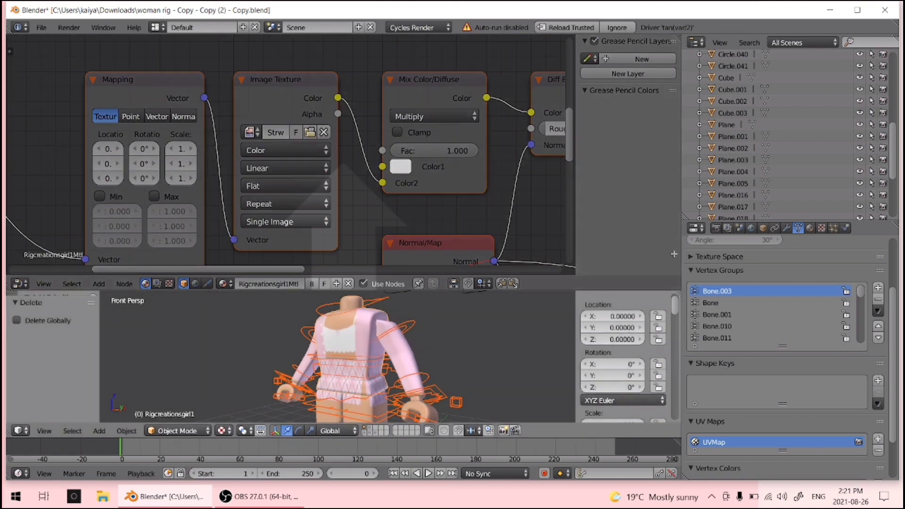
left_click_drag(658, 122, 657, 104)
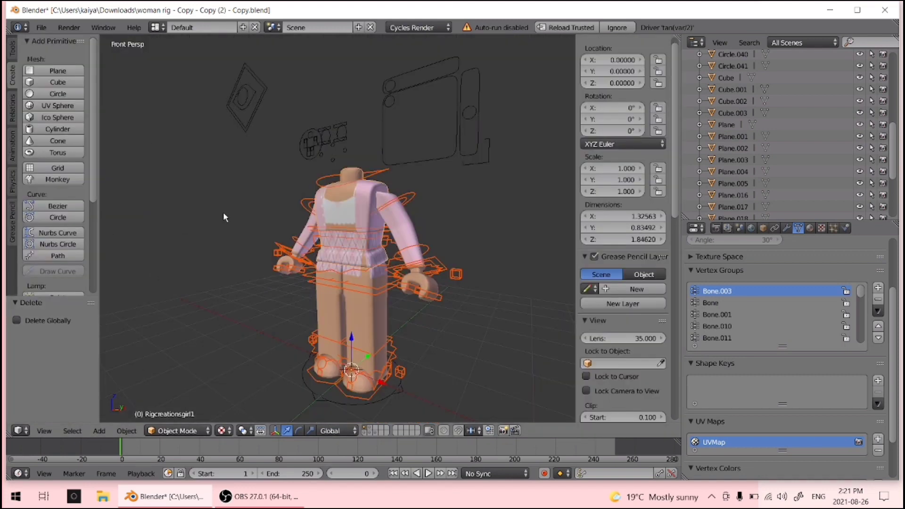
key("shift+f")
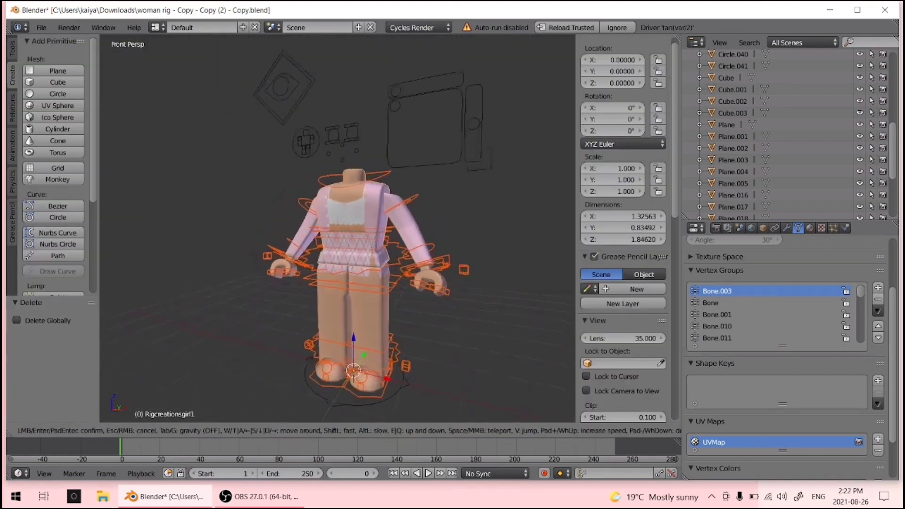
key("s")
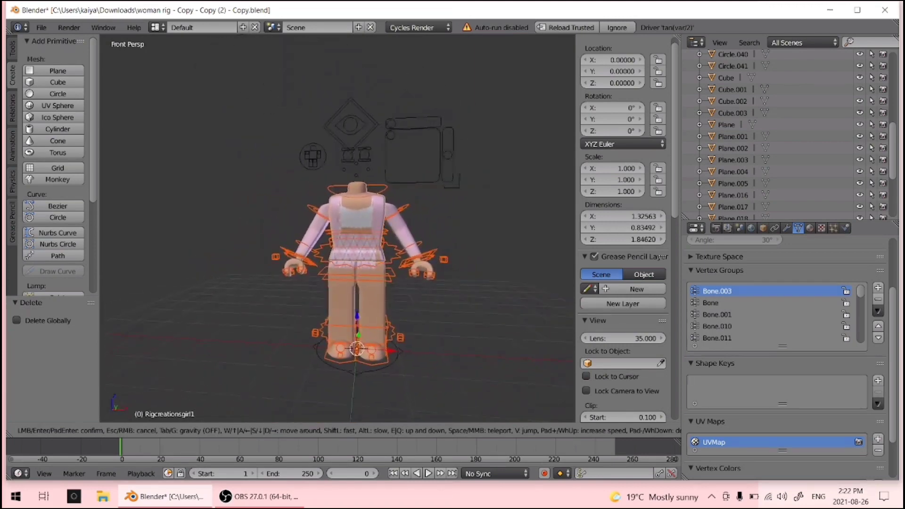
left_click(337, 228)
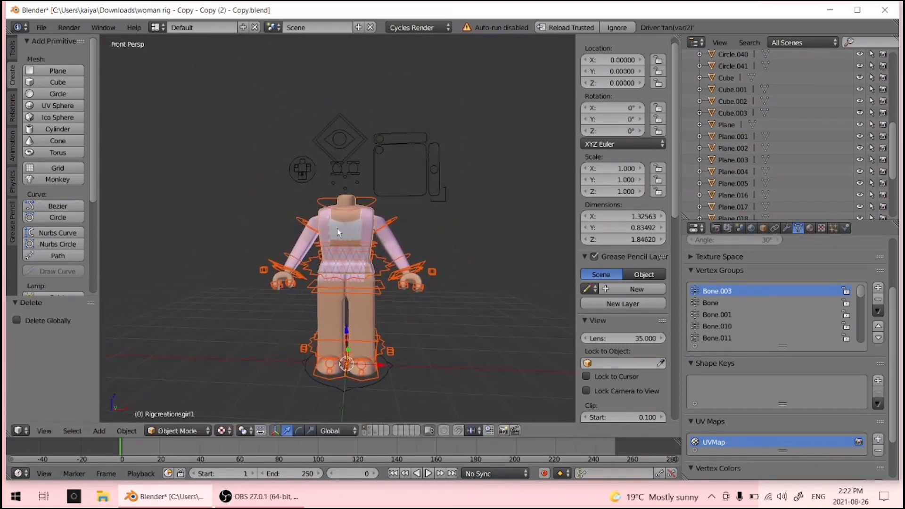
Import strwberree.obj from the "my avatar" folder as a Wavefront OBJ
left_click(41, 28)
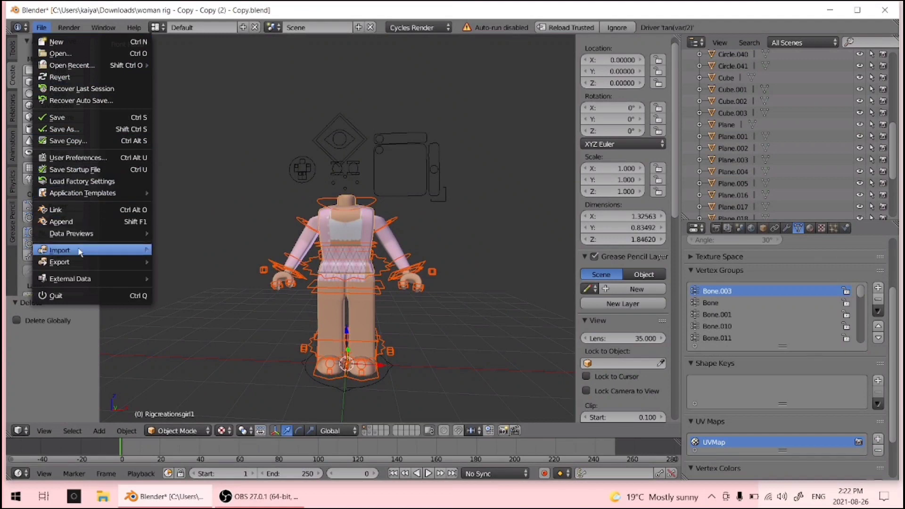
mouse_move(82, 250)
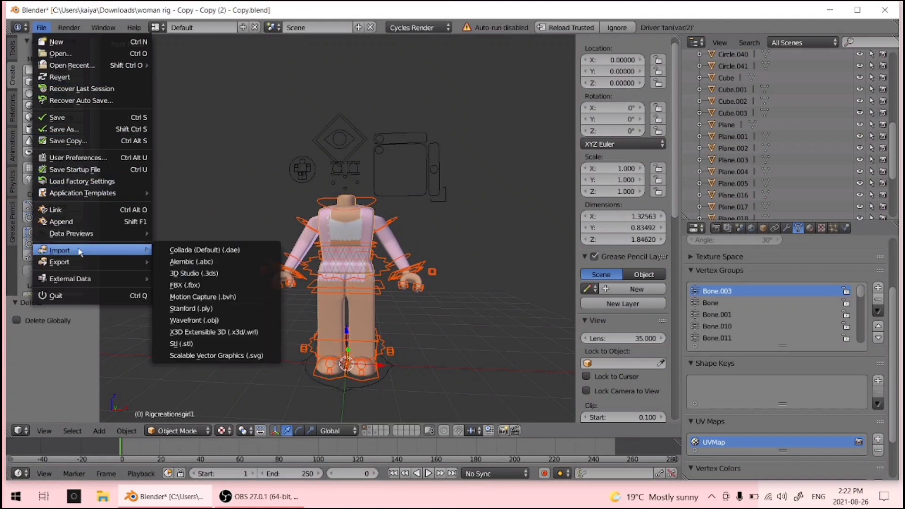
left_click(206, 321)
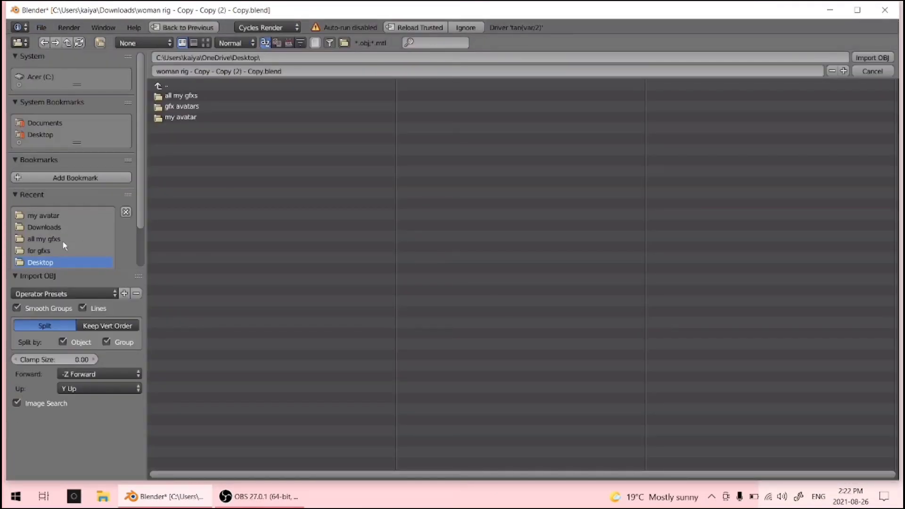
left_click(64, 216)
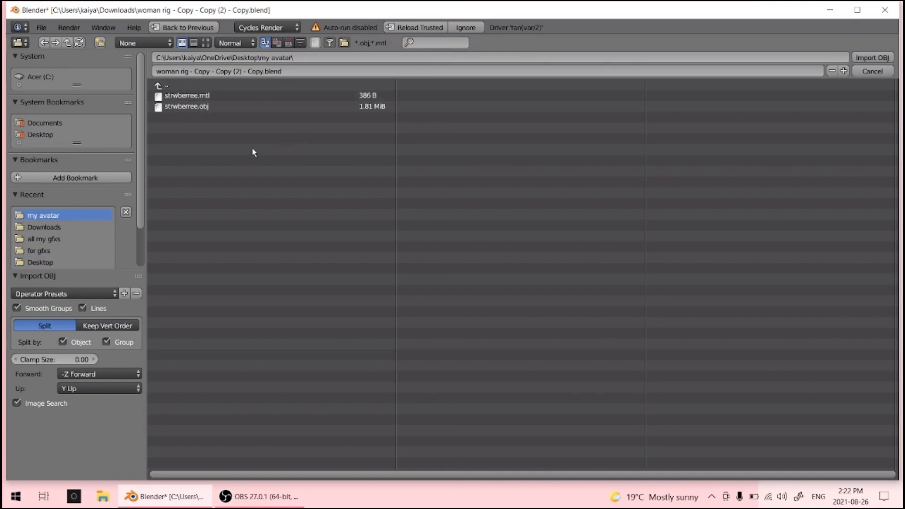
left_click(260, 107)
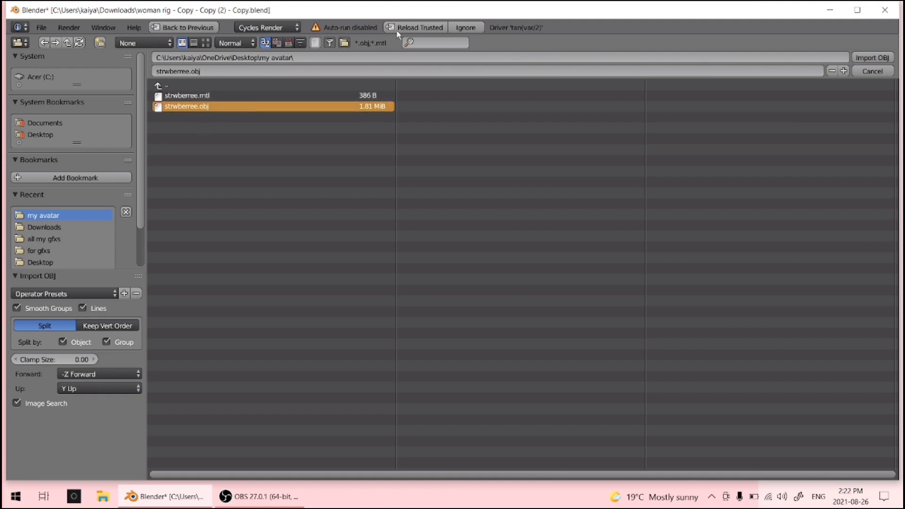
left_click(873, 57)
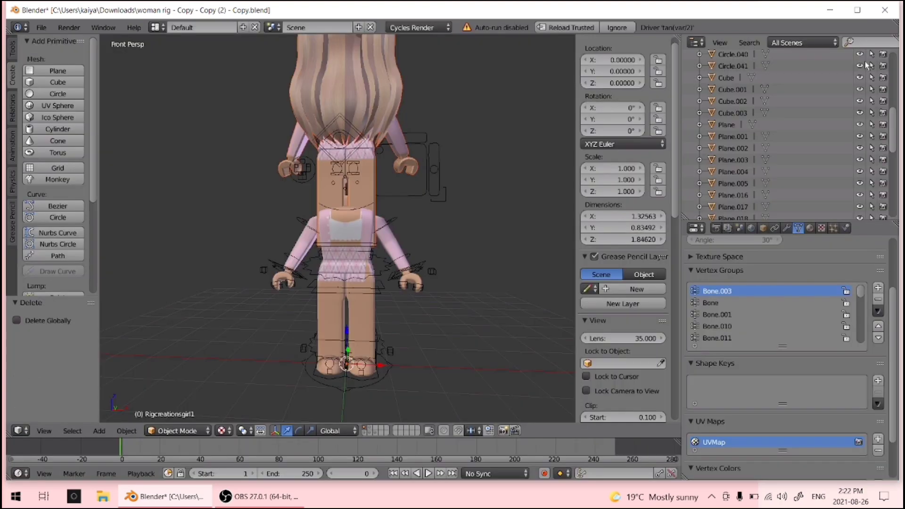
Move the imported avatar along the X axis by about -3.38 units, clear of the rig
key("g")
key("x")
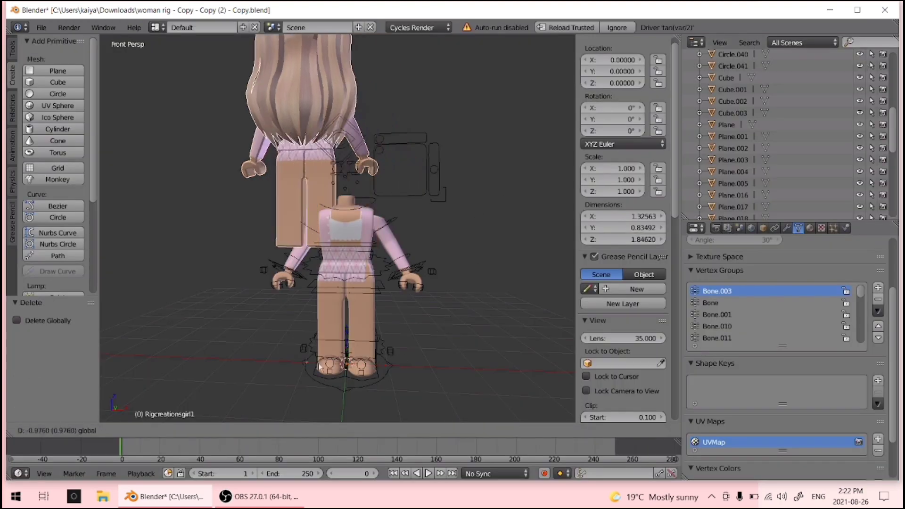
left_click(244, 351)
Rotate the imported avatar by about 184° around the global Z axis so it faces forward
middle_click_drag(339, 289, 345, 300)
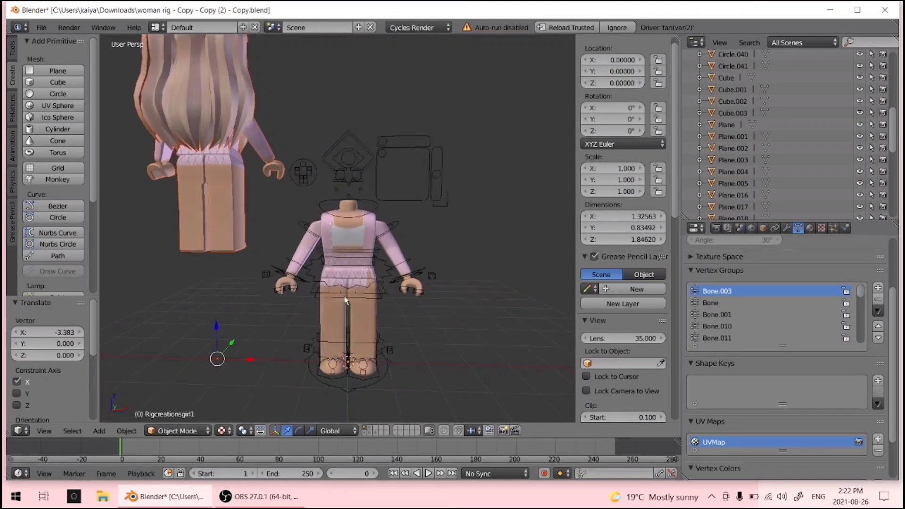
left_click(298, 430)
left_click_drag(236, 400, 171, 279)
Select the imported avatar's torso, arms and legs and delete them, keeping only the head, hair and accessories
right_click(240, 225)
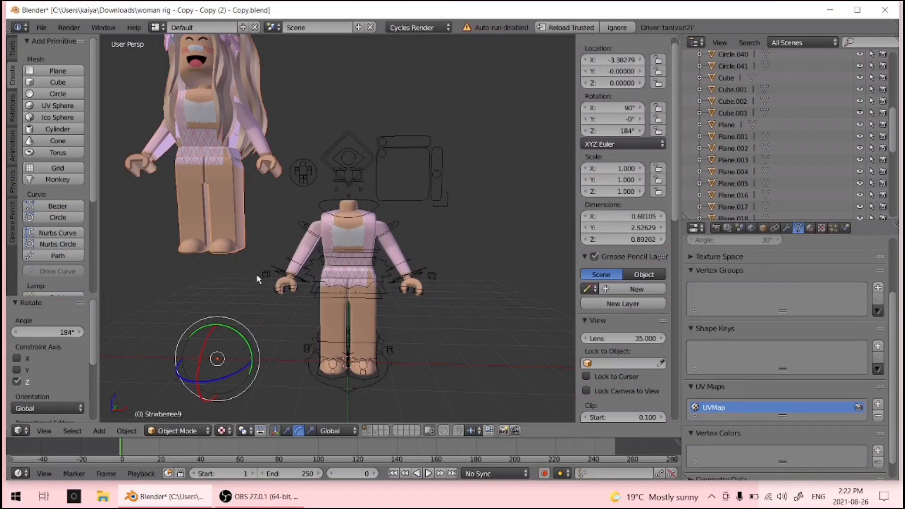
scroll(240, 229, "down", 1)
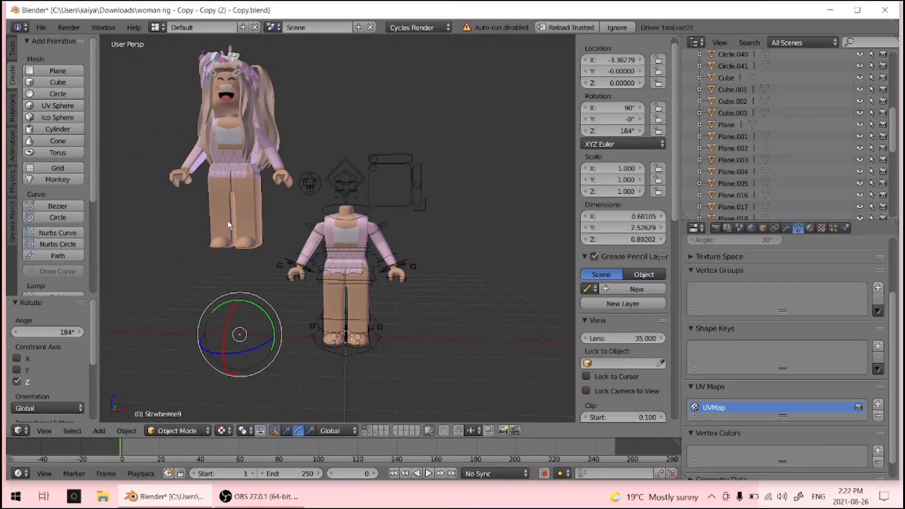
right_click(179, 185)
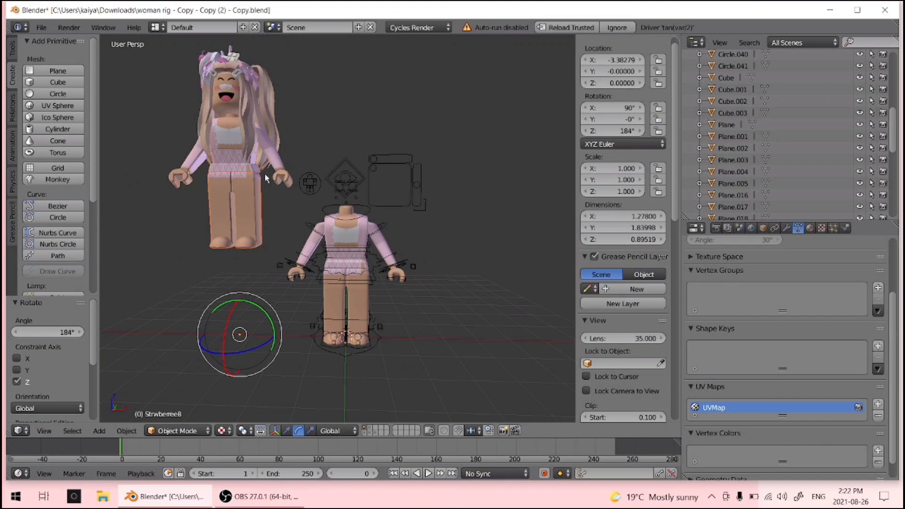
key("x")
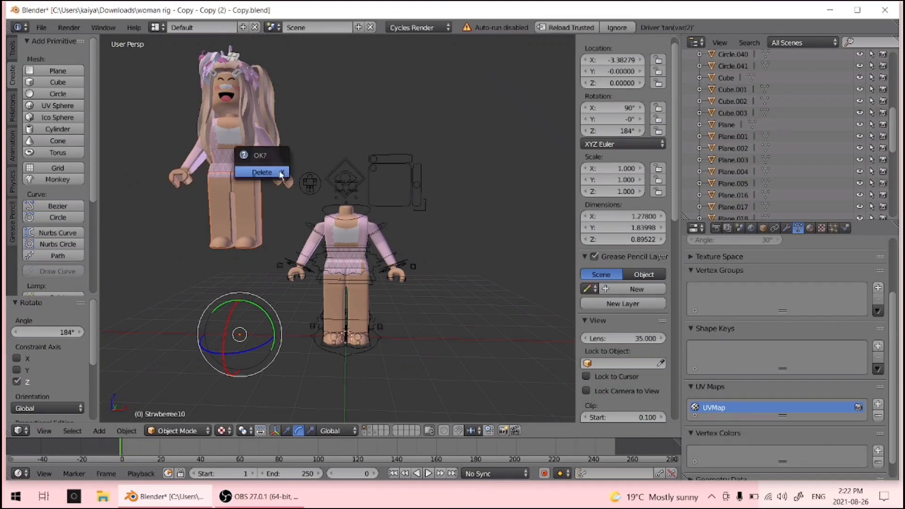
left_click(278, 172)
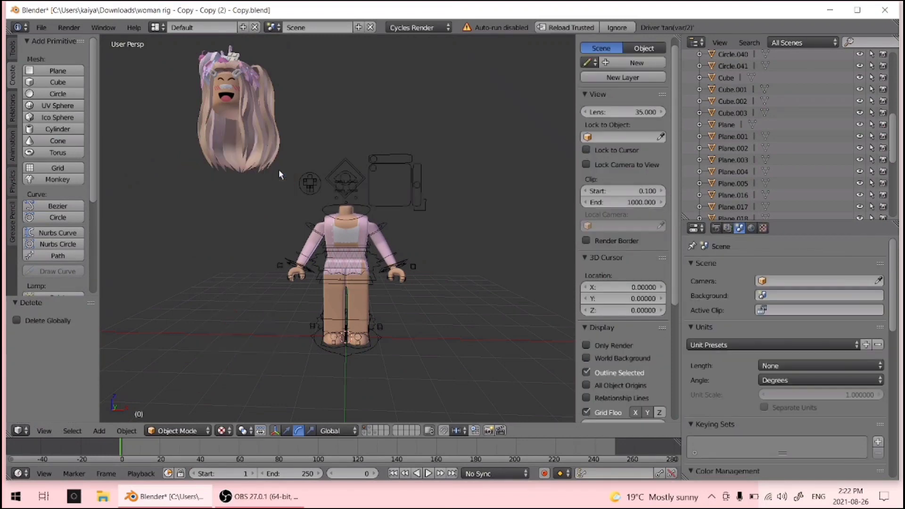
Box-select the imported head, hair and accessories and move them onto the rig's neck, shifting them a final 0.092 along X
key("b")
left_click_drag(193, 36, 266, 188)
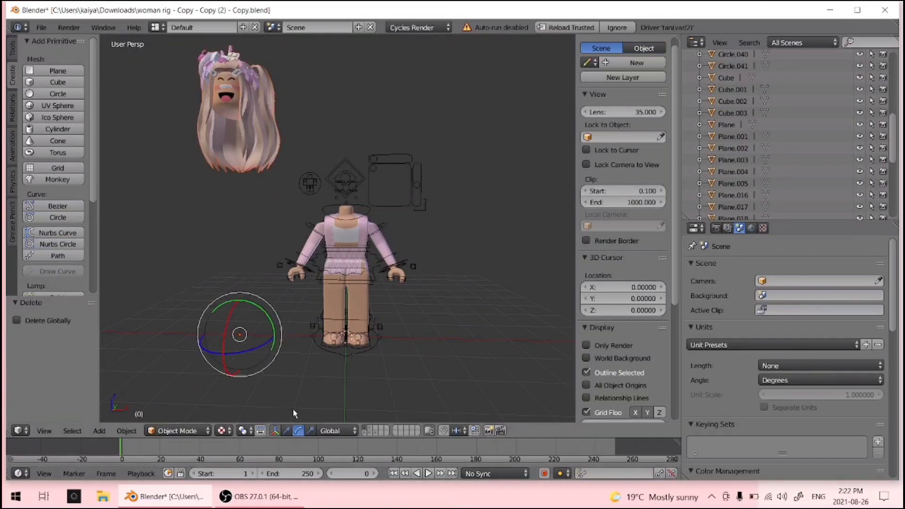
left_click(285, 431)
left_click_drag(270, 341, 368, 368)
left_click_drag(338, 299, 376, 393)
scroll(388, 387, "down", 1)
scroll(396, 337, "up", 2)
scroll(394, 332, "down", 3)
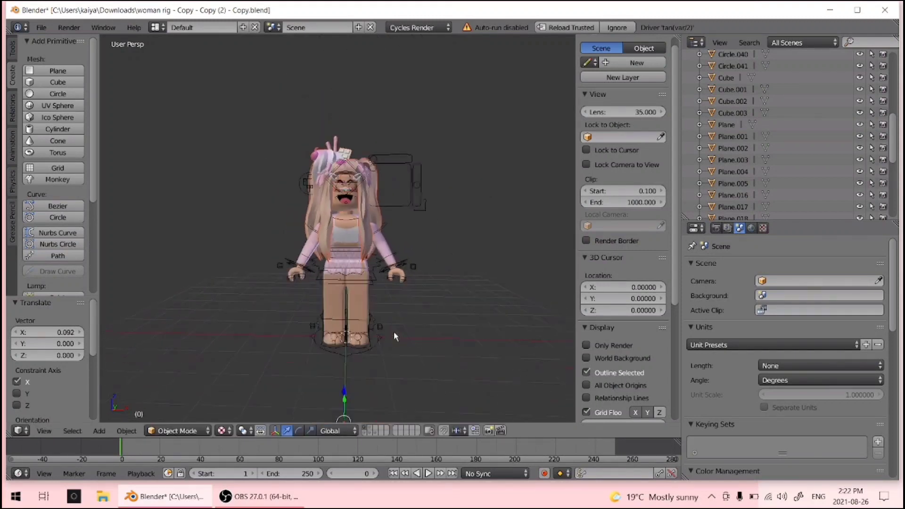
Shift the selected head, hair and accessories about 0.045 along the X axis to centre them on the rig's neck
left_click_drag(379, 358, 377, 358)
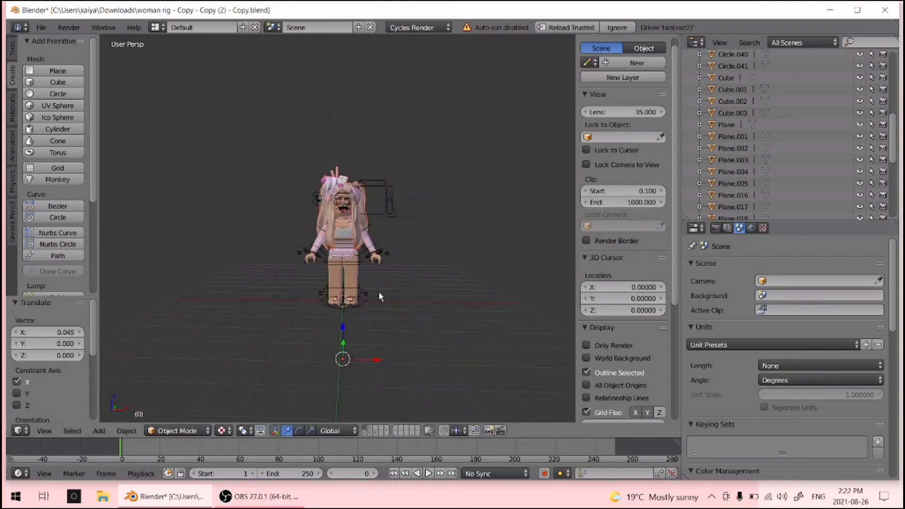
scroll(377, 288, "up", 3)
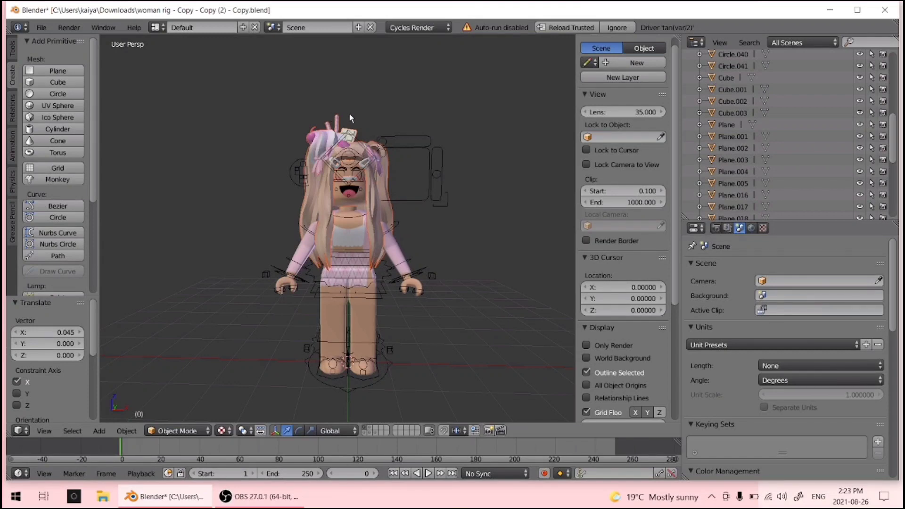
scroll(338, 120, "down", 3)
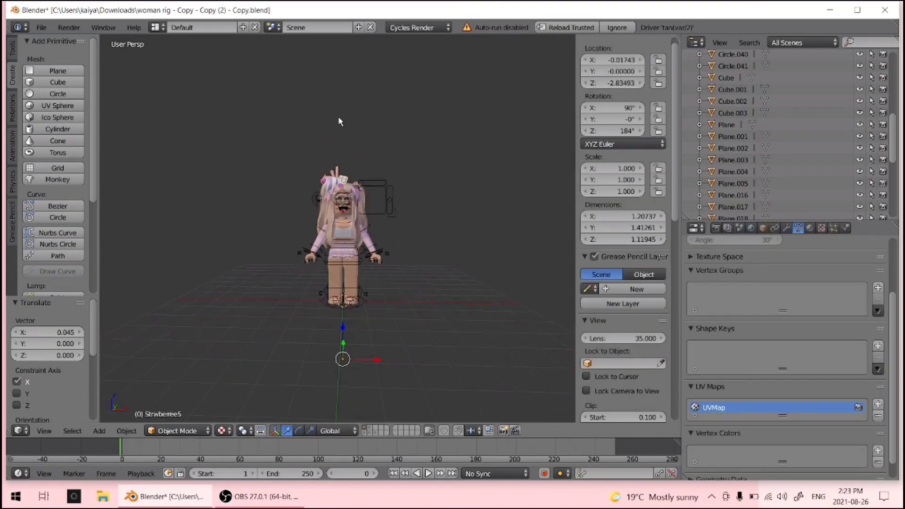
Box-select the whole character with its rig and move it about 17.865 units along X, away from the grid centre
key("ctrl+b")
left_click_drag(266, 112, 558, 386)
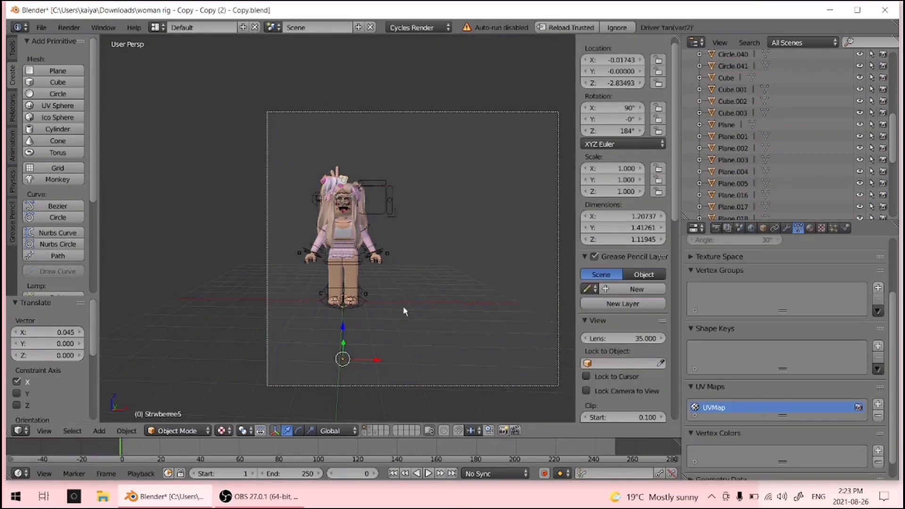
scroll(402, 306, "down", 6)
left_click_drag(374, 262, 516, 277)
scroll(471, 256, "up", 2)
scroll(177, 138, "up", 3)
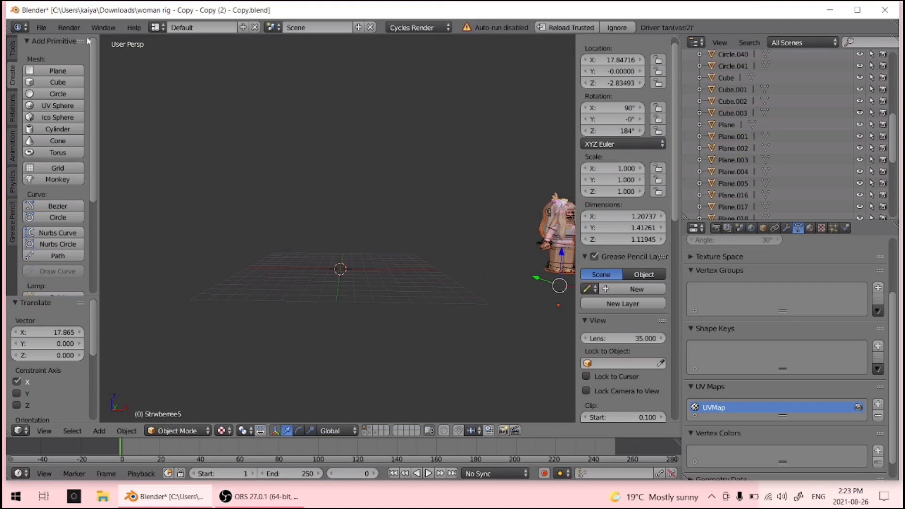
Import the Wavefront file "cvrlina room moel for tutorial.obj" from the Downloads folder
left_click(42, 30)
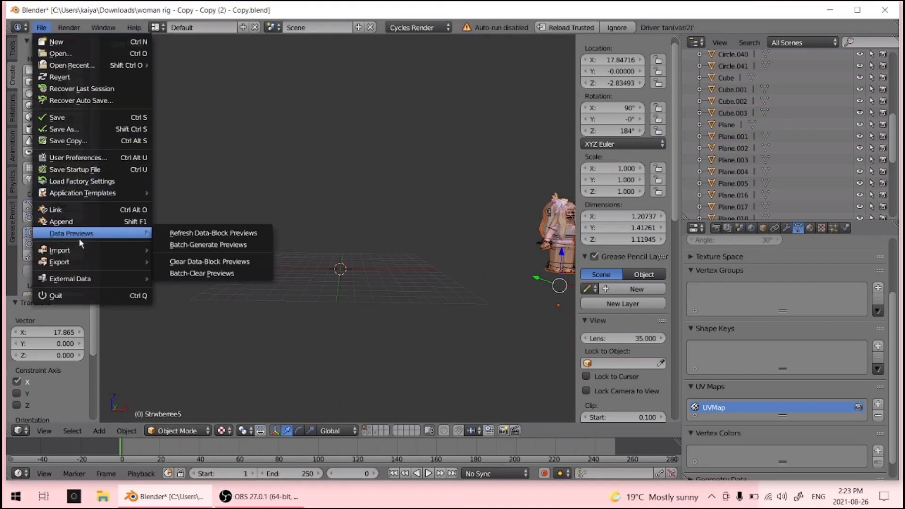
mouse_move(88, 253)
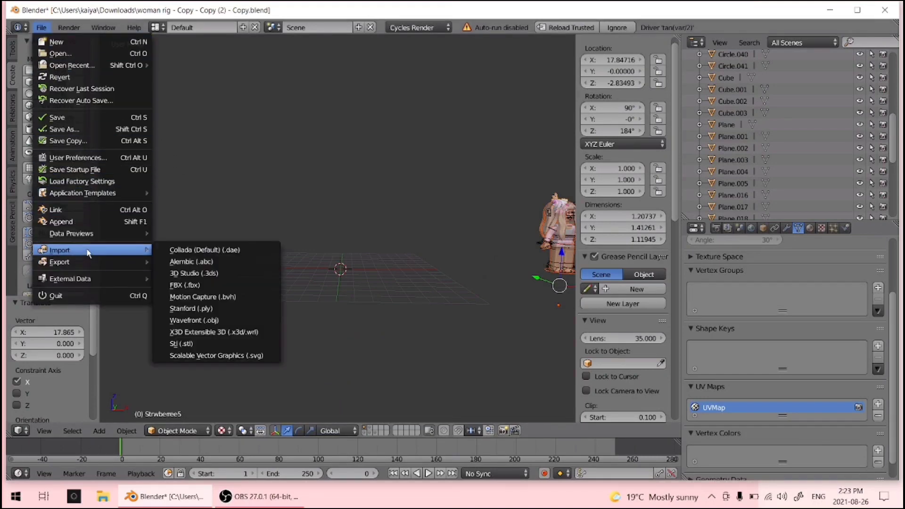
left_click(225, 325)
left_click(71, 228)
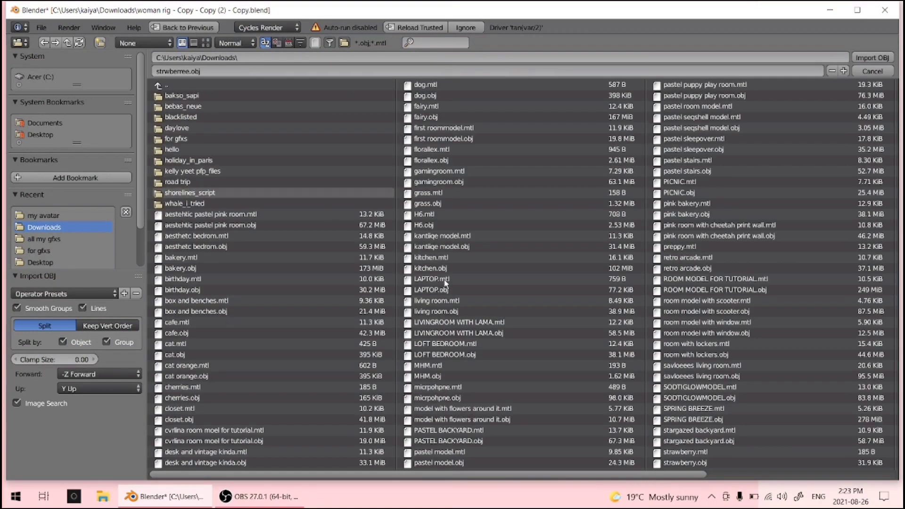
scroll(445, 276, "down", 3)
scroll(442, 275, "up", 4)
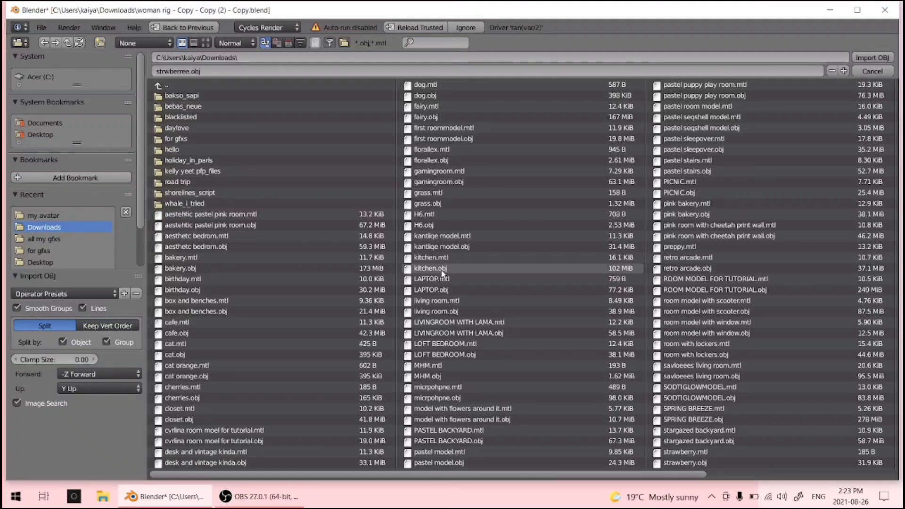
left_click(317, 441)
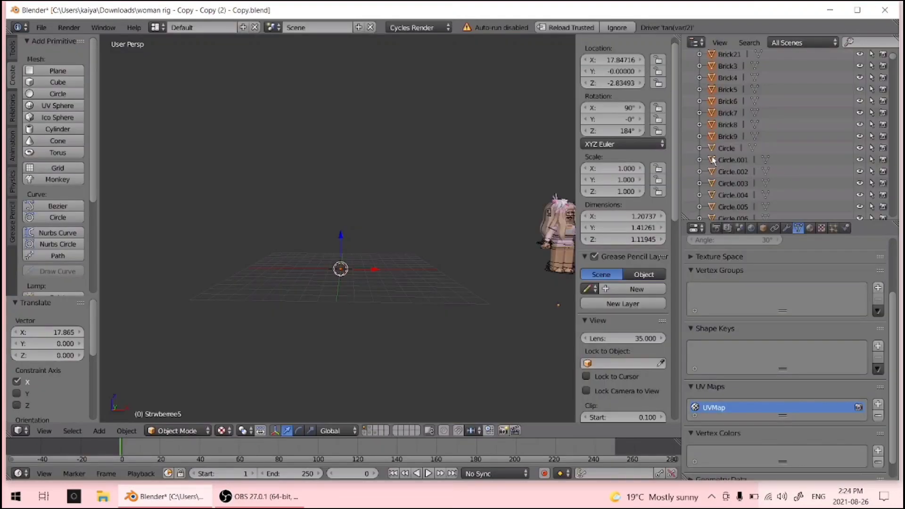
Move the imported room along X back to the grid, and shift it about -6.155 units along Y
middle_click_drag(392, 196, 386, 272)
scroll(387, 282, "down", 9)
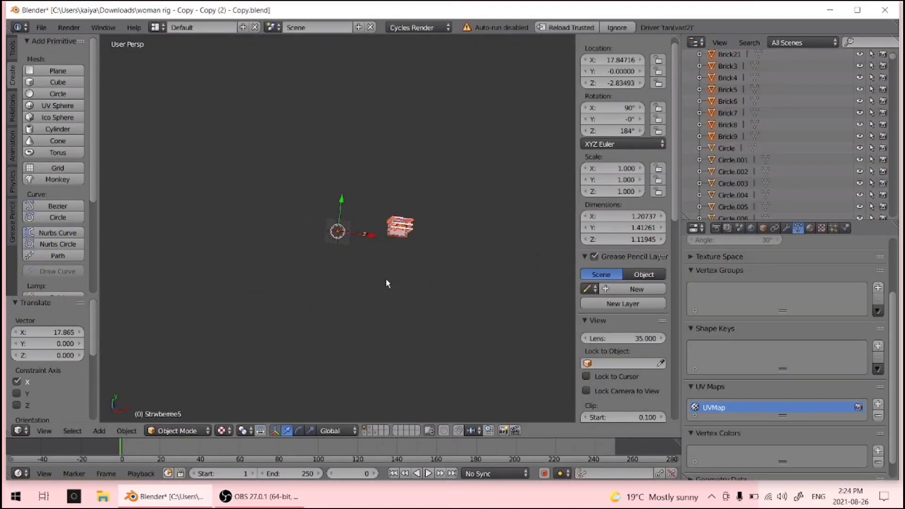
scroll(386, 277, "up", 5)
key("g")
key("x")
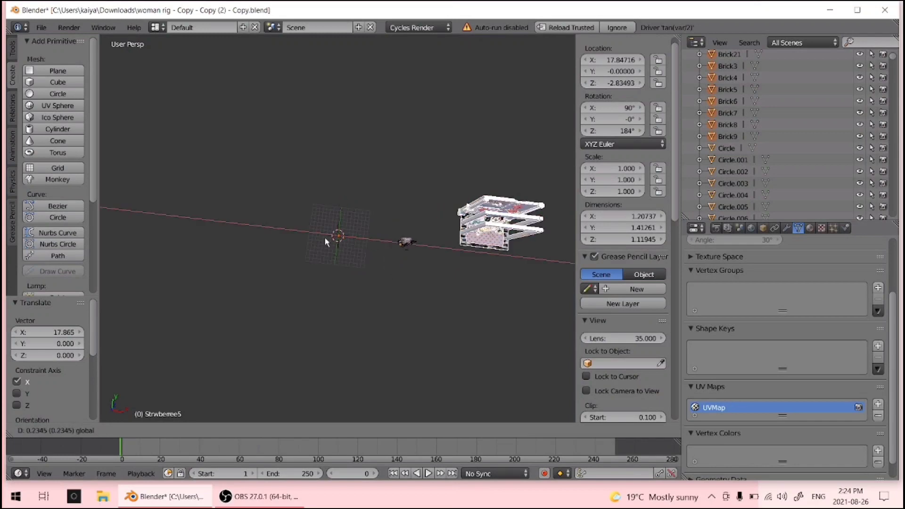
left_click(227, 231)
left_click_drag(204, 188, 201, 213)
scroll(438, 257, "up", 6)
scroll(438, 260, "up", 4)
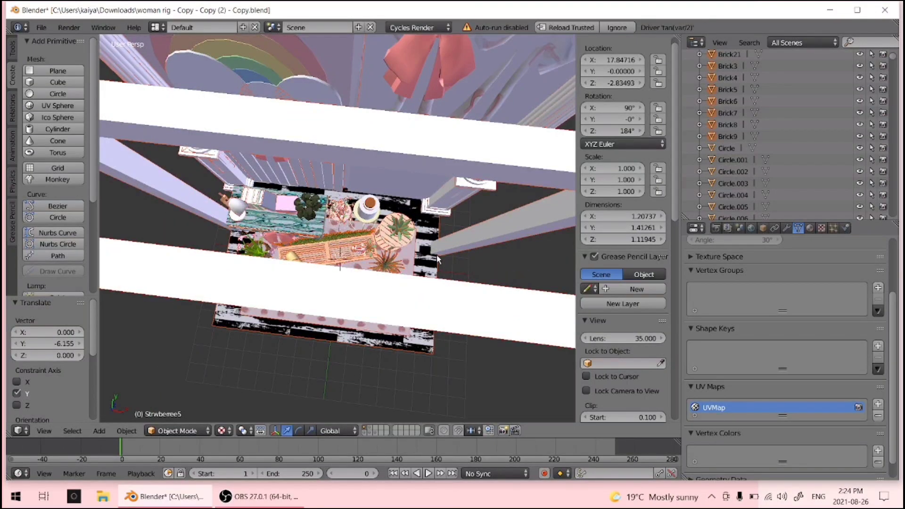
Fly through the imported room to inspect its furniture and decorations, ending in front of the avatar
key("shift+f")
key("w")
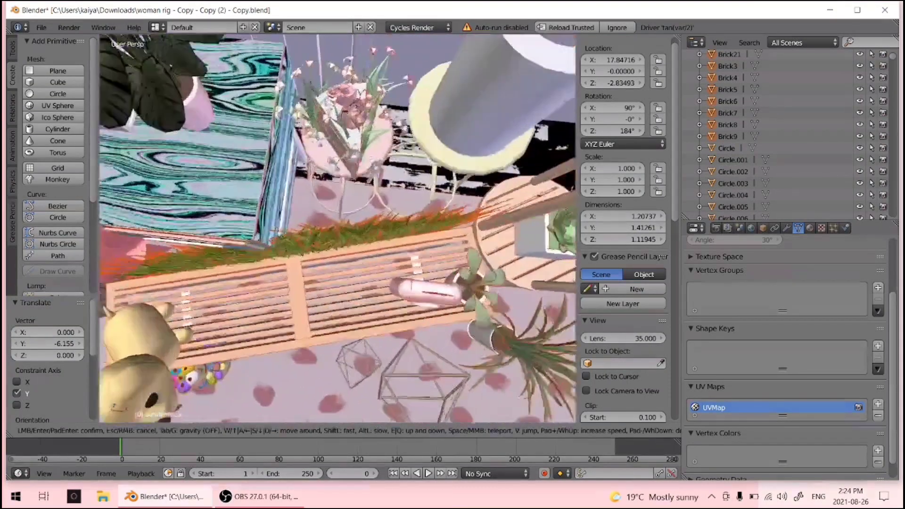
key("s")
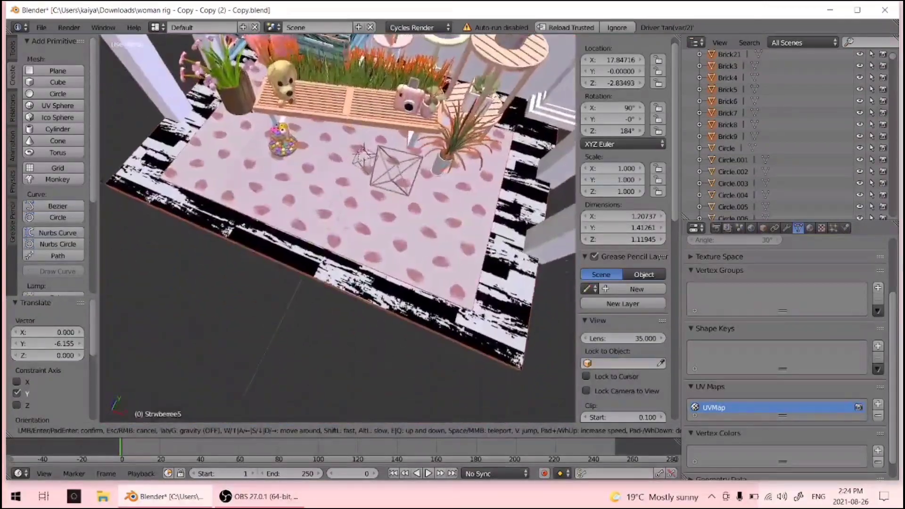
key("w")
key("s")
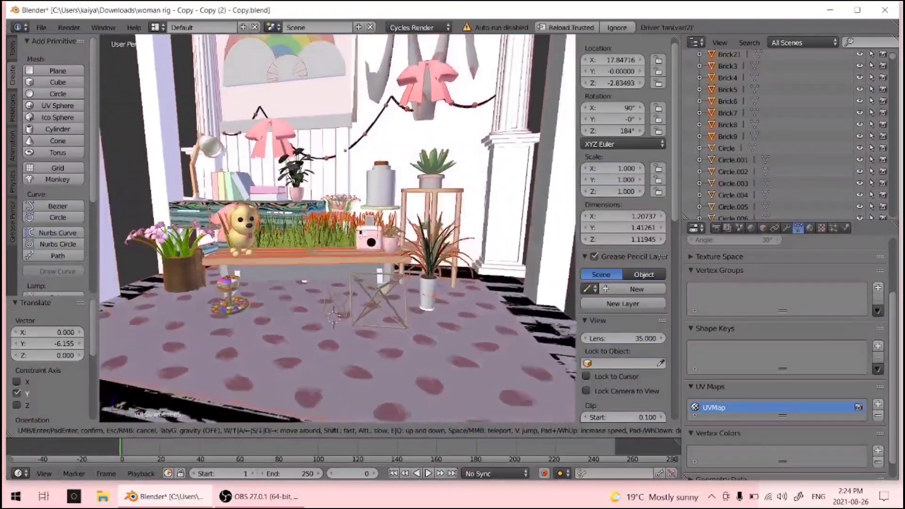
key("w")
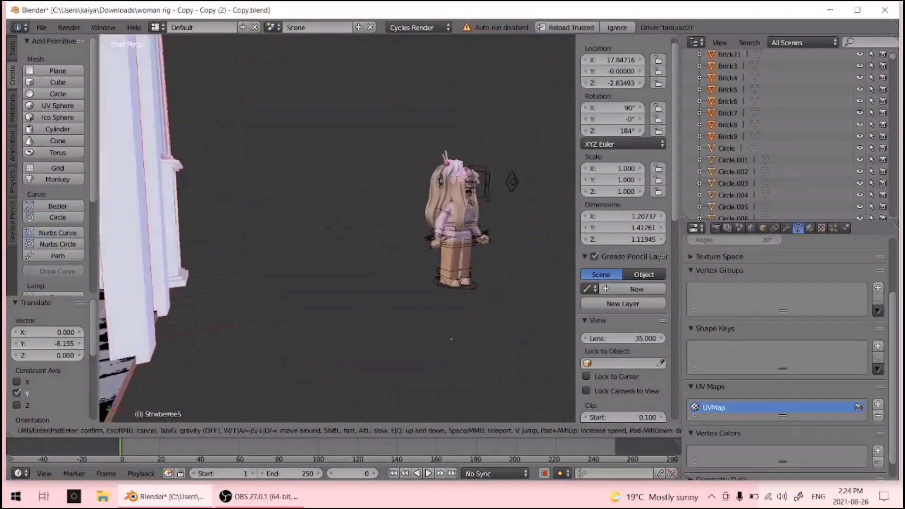
key("s")
key("w")
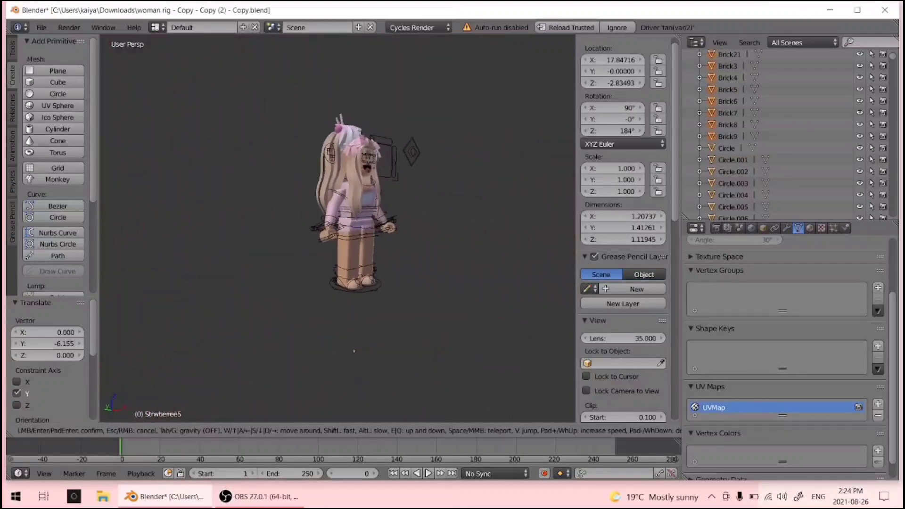
key("w")
left_click(338, 232)
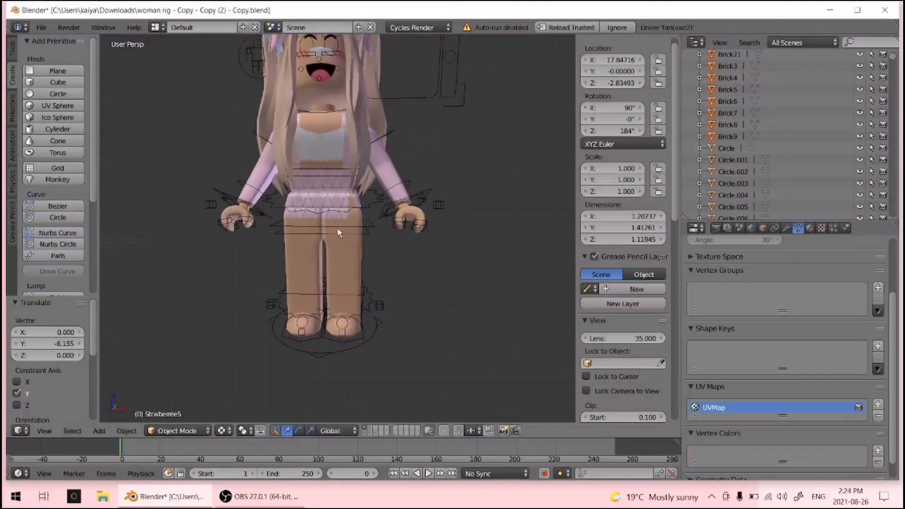
scroll(338, 232, "down", 4)
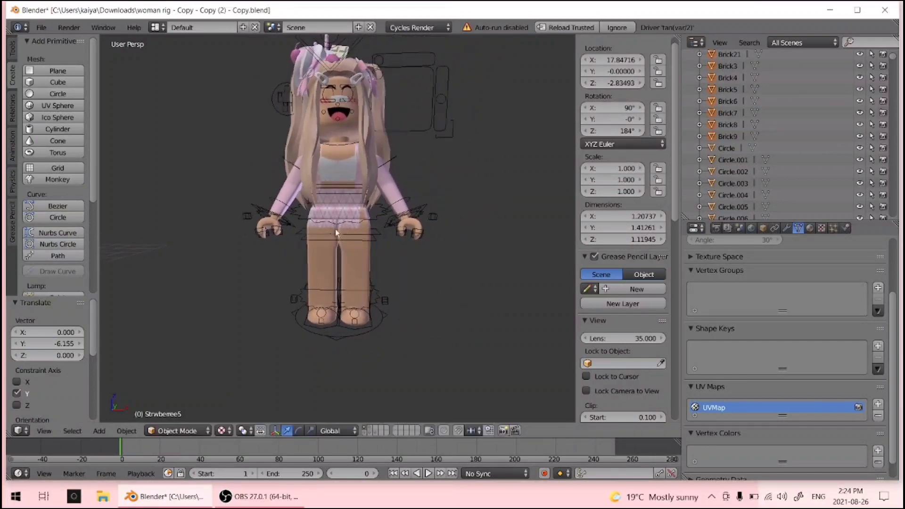
Select both thigh bones of the rig
right_click(300, 236)
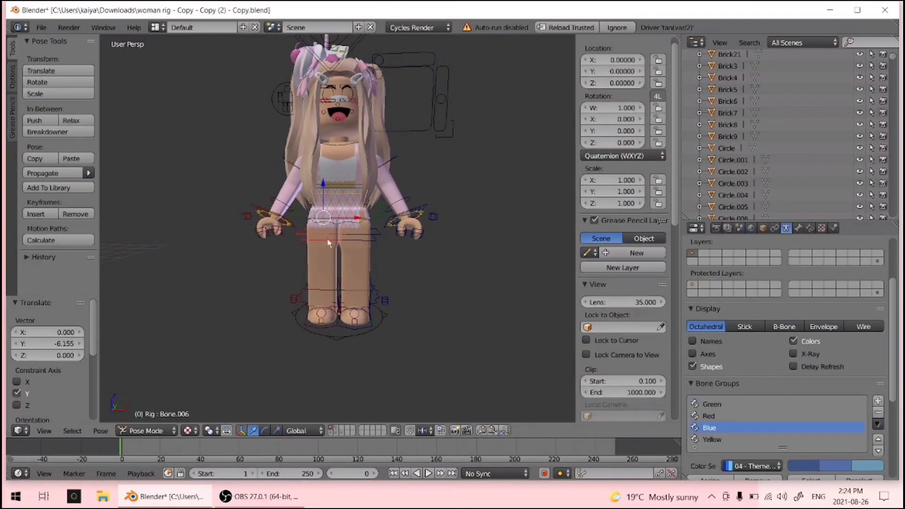
right_click(377, 241, "shift")
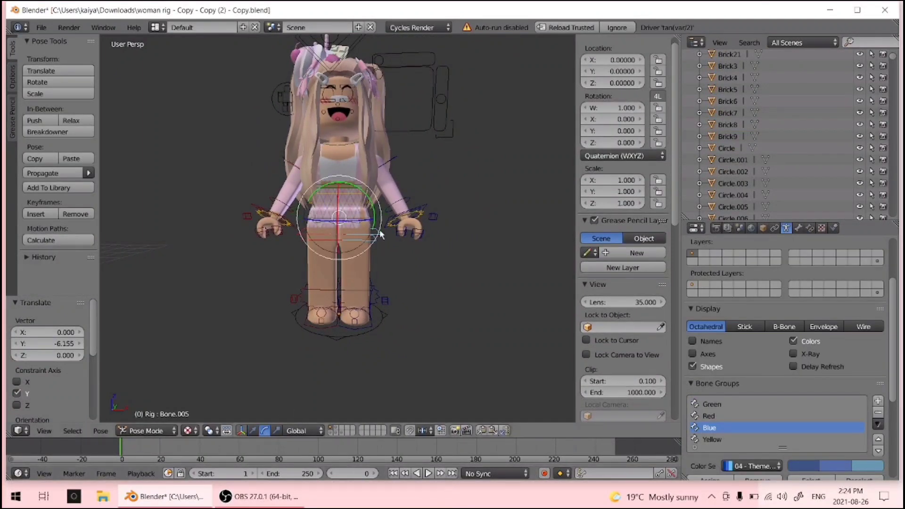
left_click_drag(375, 223, 384, 267)
key("ctrl+z")
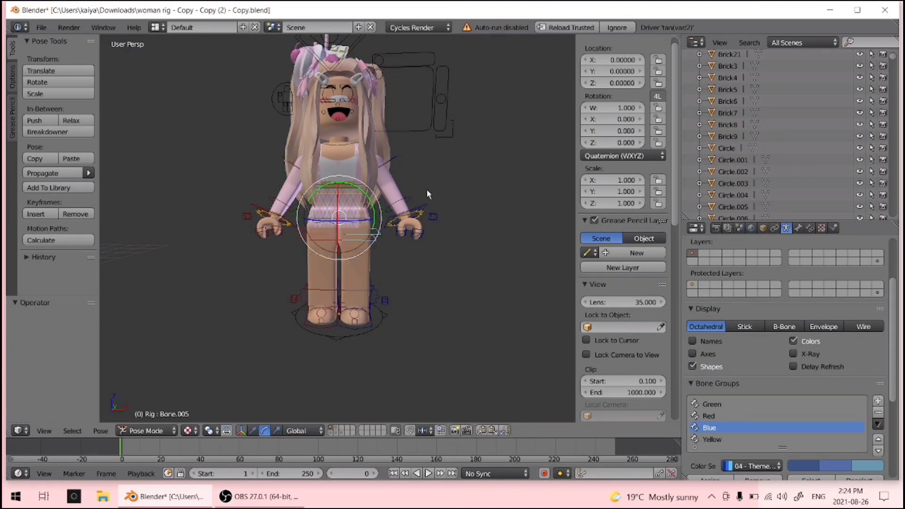
key("r")
key("z")
left_click(426, 258)
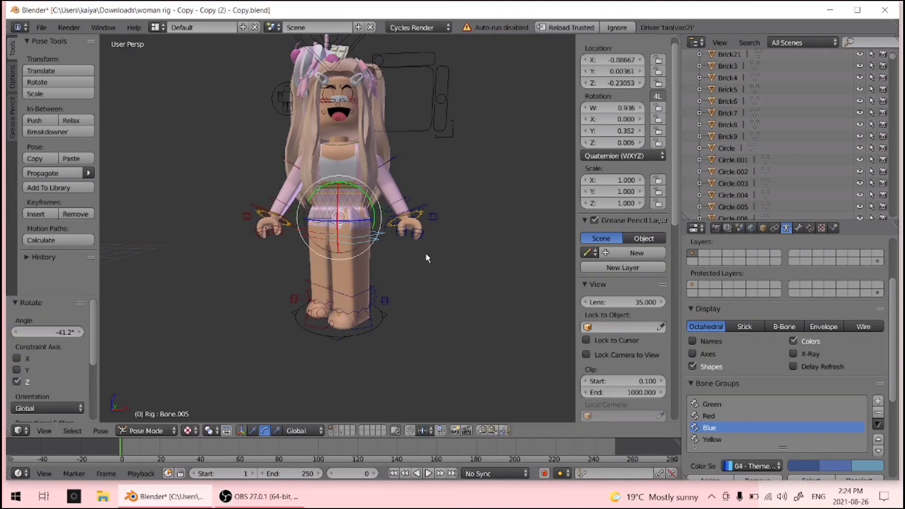
key("ctrl+z")
key("r")
key("z")
left_click(416, 247)
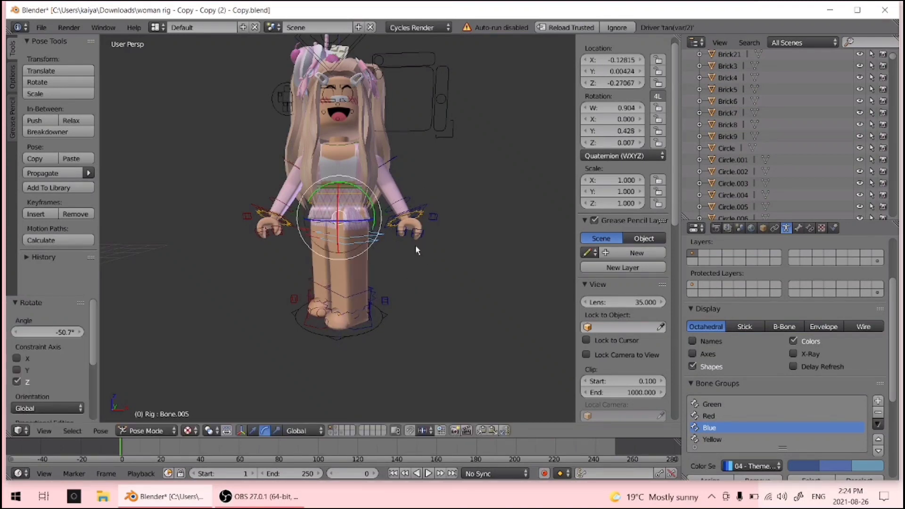
key("ctrl+z")
key("r")
key("z")
right_click(425, 286)
Rotate both thighs about -89.6° around the global X axis so the legs extend forward in a sitting pose
key("r")
key("x")
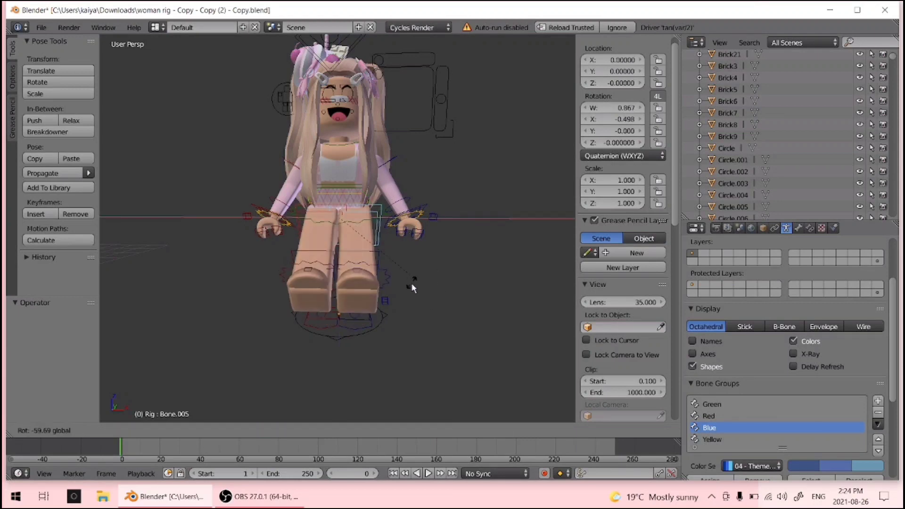
left_click(378, 318)
key("shift+f")
key("w")
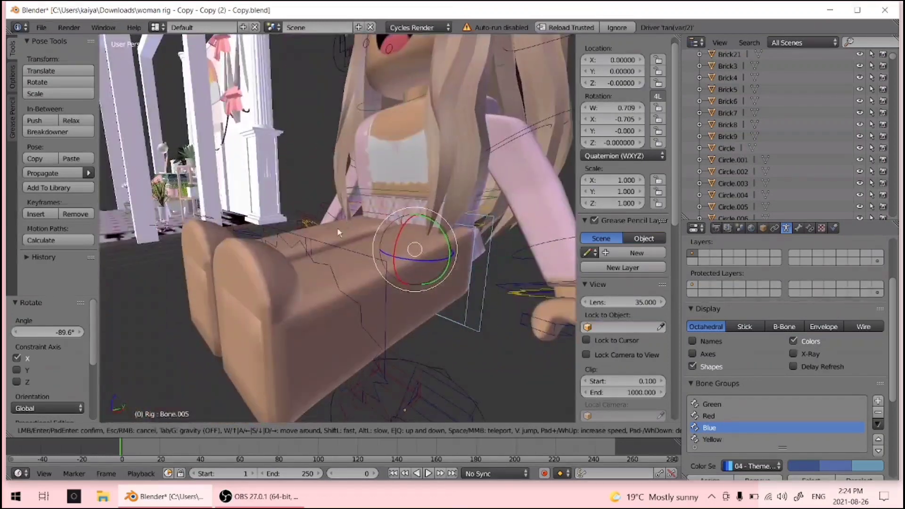
left_click(319, 239)
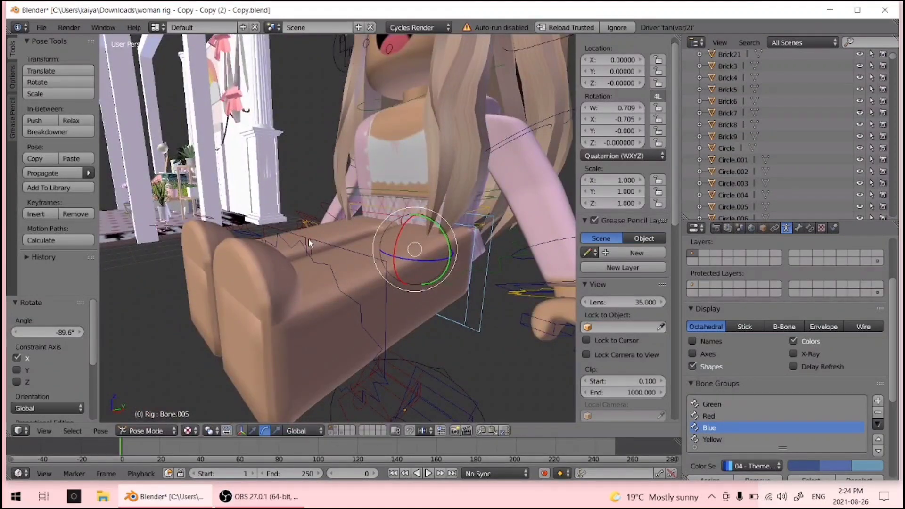
right_click(306, 243)
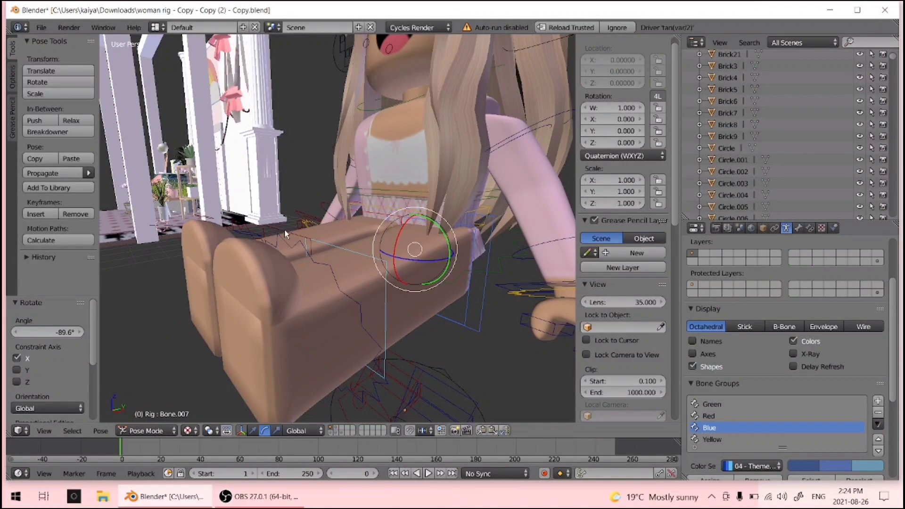
key("r")
key("x")
left_click(412, 299)
key("ctrl+z")
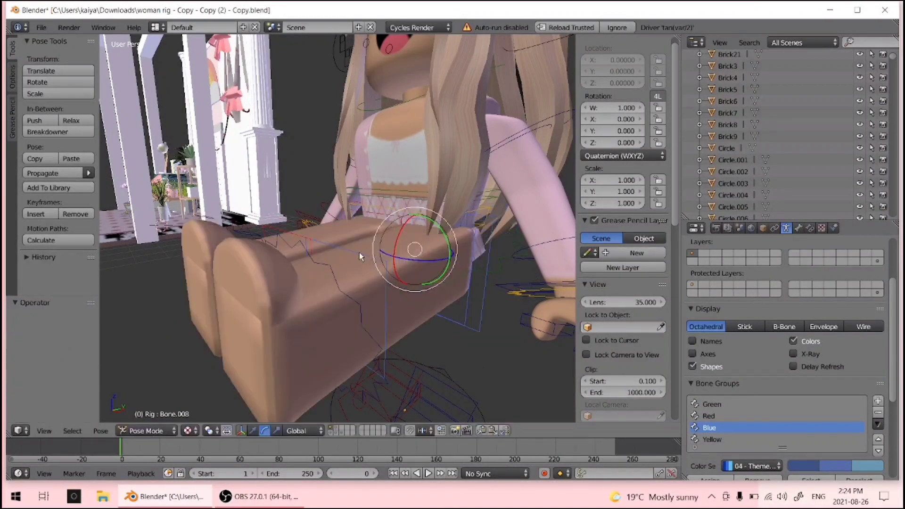
Select both lower-leg bones and rotate them downward so the knees bend
right_click(359, 252)
right_click(265, 230, "shift")
left_click_drag(316, 274, 329, 300)
Select the avatar's left thigh bone from a front view
middle_click_drag(328, 299, 414, 278)
scroll(416, 259, "down", 2)
right_click(415, 241)
left_click_drag(411, 238, 400, 212)
key("ctrl+z")
key("ctrl+z")
left_click_drag(414, 250, 431, 238)
key("ctrl+z")
Rotate the left thigh about 67.8° around the global Y axis so its lower leg swings in front of the other leg
key("r")
key("x")
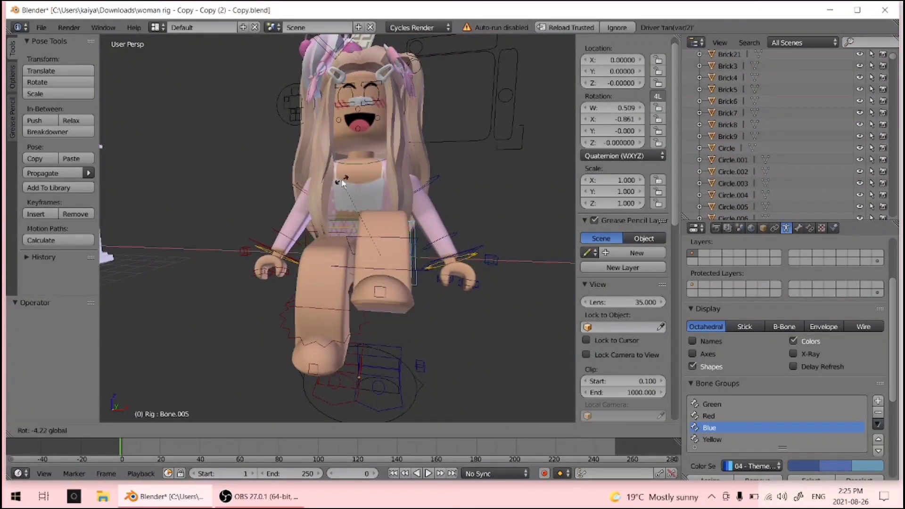
key("y")
left_click(311, 243)
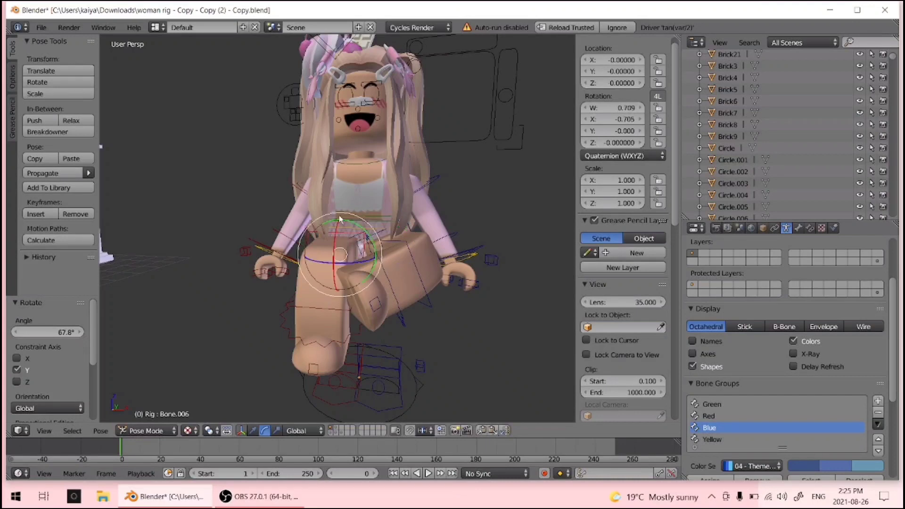
Rotate the avatar's right thigh about -11.7° around the global Y axis so its lower leg angles inward
left_click_drag(339, 215, 366, 225)
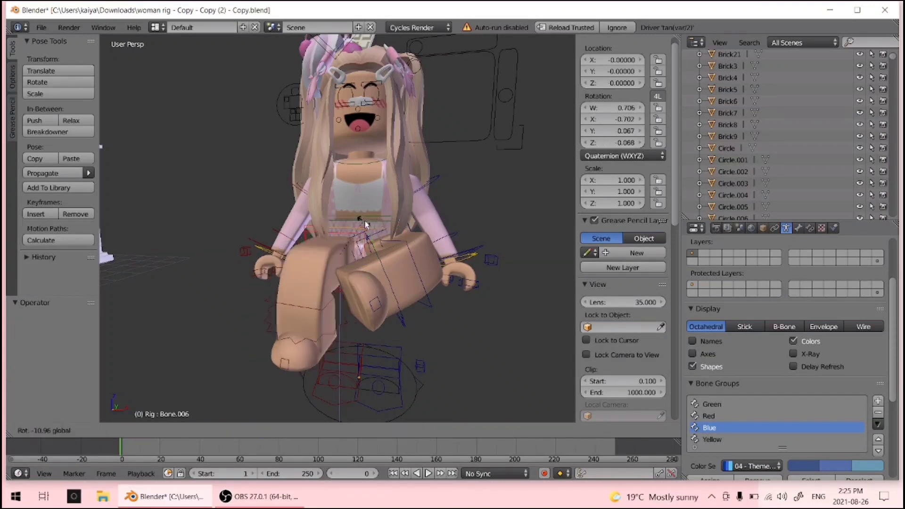
key("r")
key("x")
key("y")
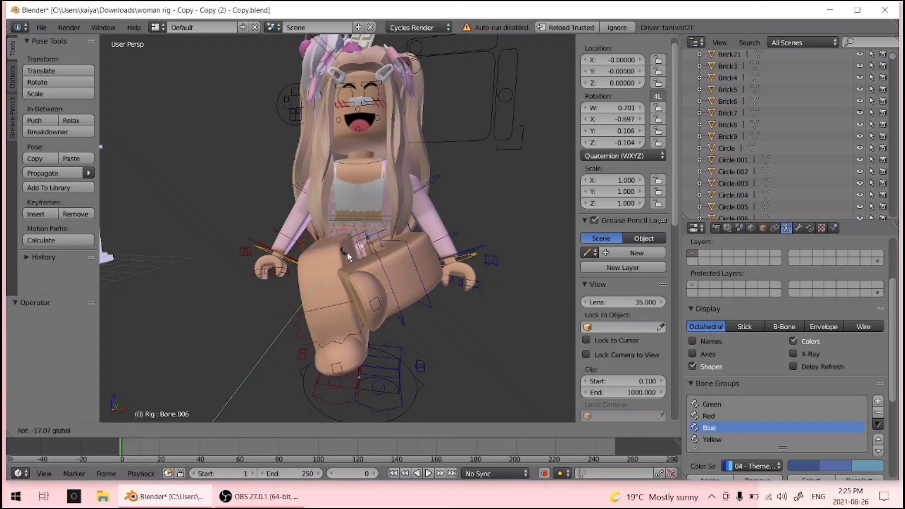
left_click(441, 234)
Select the avatar's left arm bone and rotate it slightly around the global X axis
right_click(452, 236)
key("r")
key("x")
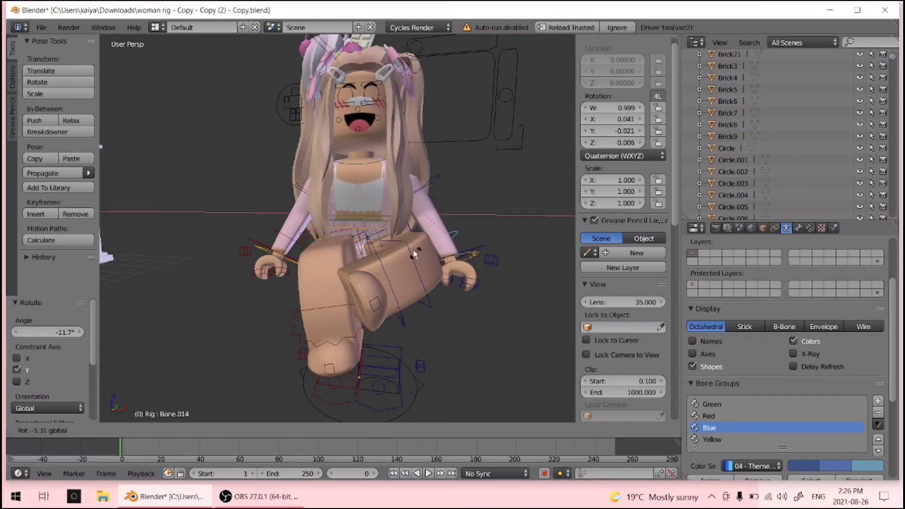
left_click(417, 237)
Rotate the lower bones of the avatar's left arm around the global Z axis until the hand rests by the raised knee
right_click(448, 194)
key("r")
key("z")
left_click(443, 197)
right_click(449, 196)
key("r")
key("z")
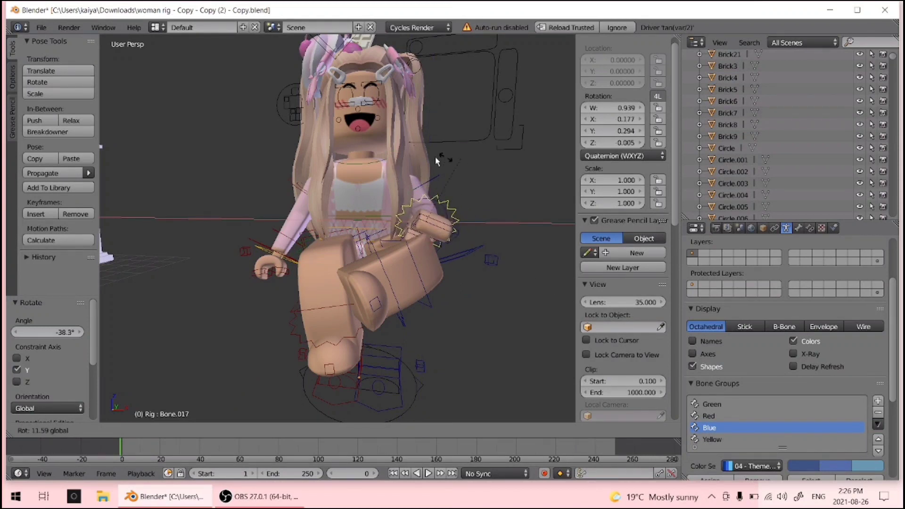
left_click(499, 203)
Rotate the avatar's right forearm about 76.7° around the global X axis so it bends upward
right_click(304, 215)
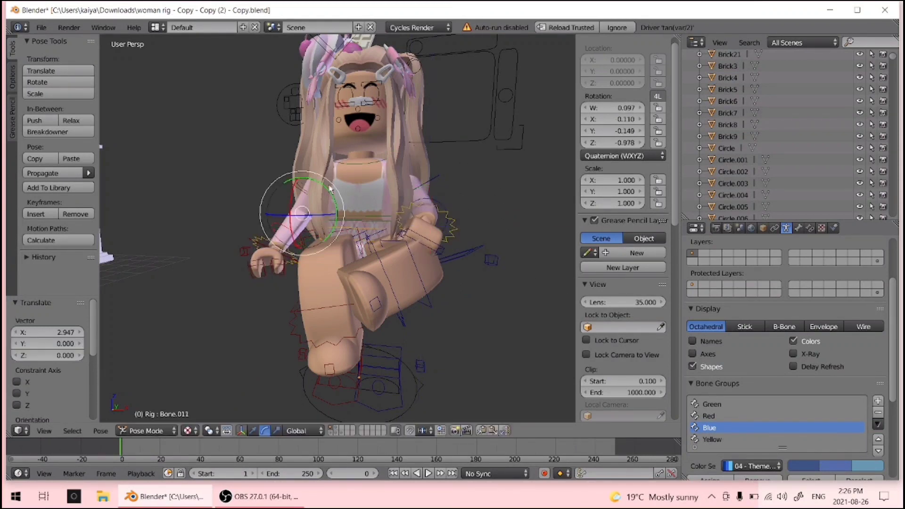
key("r")
key("x")
left_click(293, 177)
Select the avatar's right upper arm bone and rotate it around the global Z axis to bring the raised hand beside the hair
middle_click_drag(293, 177, 330, 226, "shift")
scroll(330, 226, "up", 5)
scroll(324, 228, "down", 3)
right_click(323, 228)
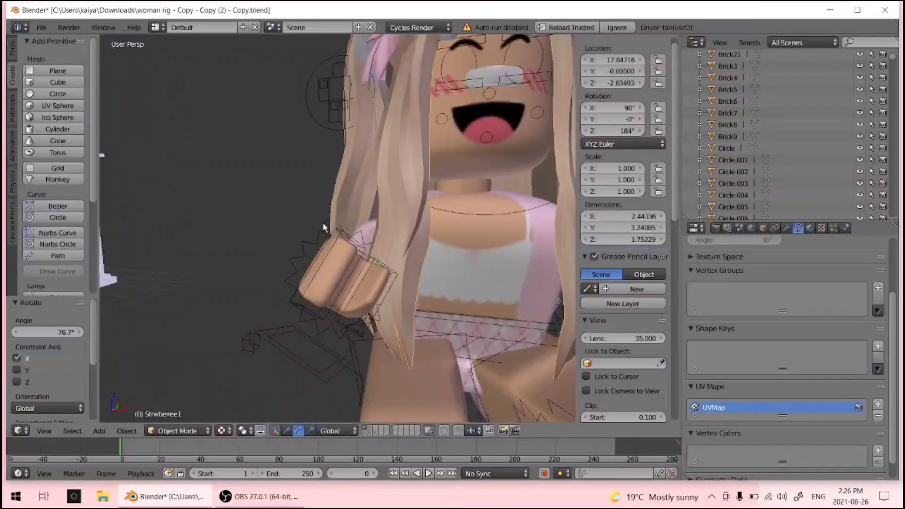
scroll(330, 229, "down", 6)
right_click(348, 230)
left_click_drag(382, 237, 448, 261)
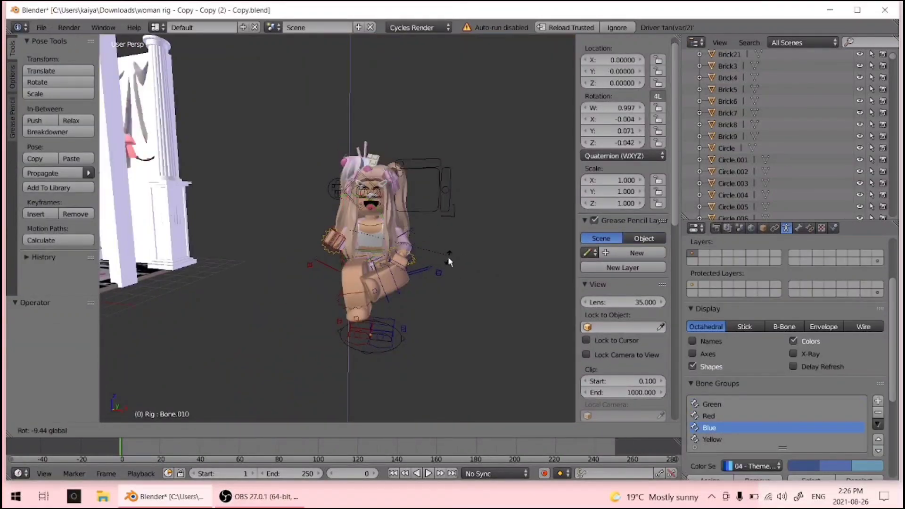
left_click(374, 260)
key("r")
key("z")
left_click(377, 212)
scroll(404, 206, "up", 3)
key("r")
left_click(400, 210)
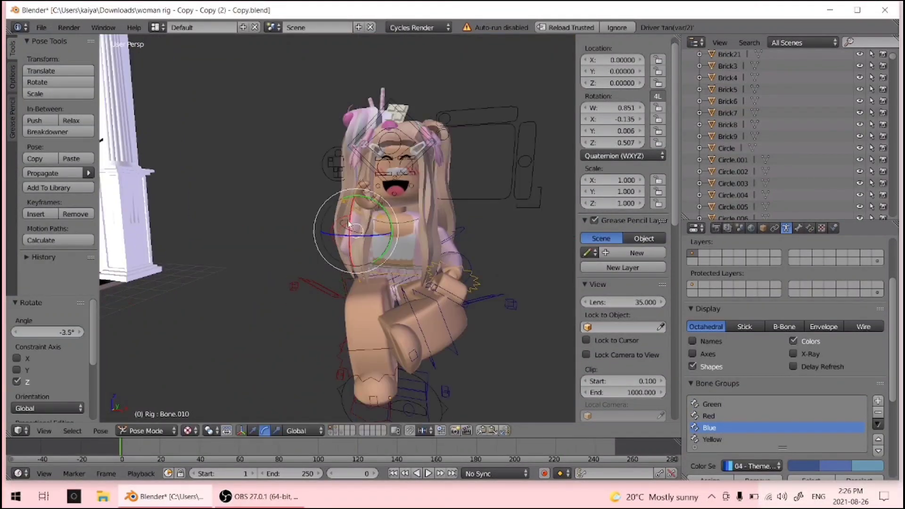
Adjust the avatar's raised right forearm by rotating it around the global Z and X axes
right_click(348, 206)
key("r")
key("z")
left_click(391, 219)
key("r")
key("x")
left_click(395, 222)
Rotate the right upper arm about 10.1° around global Z and slightly around global X to bring the hand below the mouth
right_click(349, 228)
key("r")
key("z")
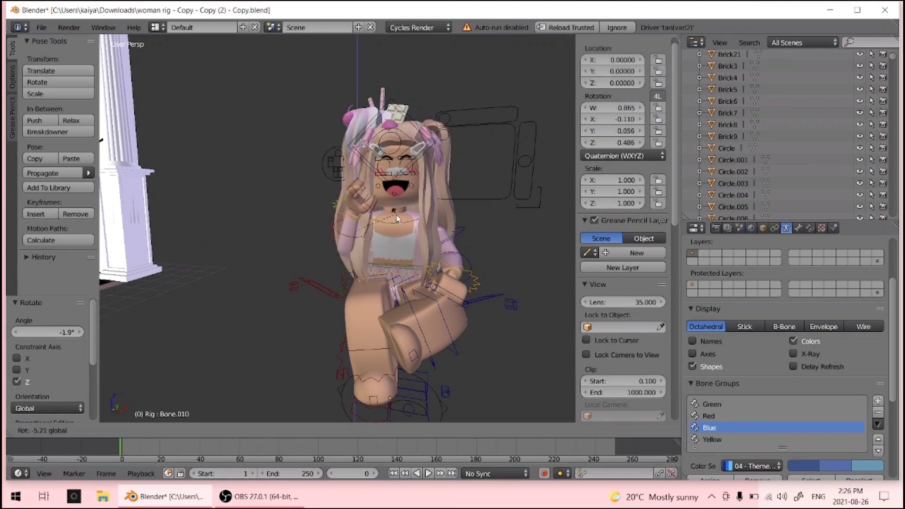
left_click(394, 212)
key("r")
key("x")
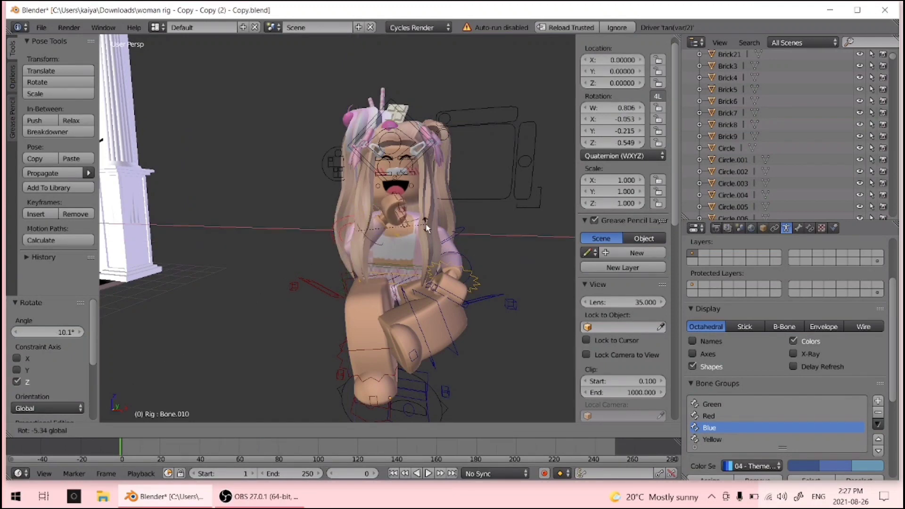
left_click(401, 227)
Turn the avatar's raised right hand around the global X axis and about 44.1° around the global Z axis
right_click(402, 218)
key("r")
key("x")
left_click(406, 219)
key("r")
key("z")
left_click(376, 236)
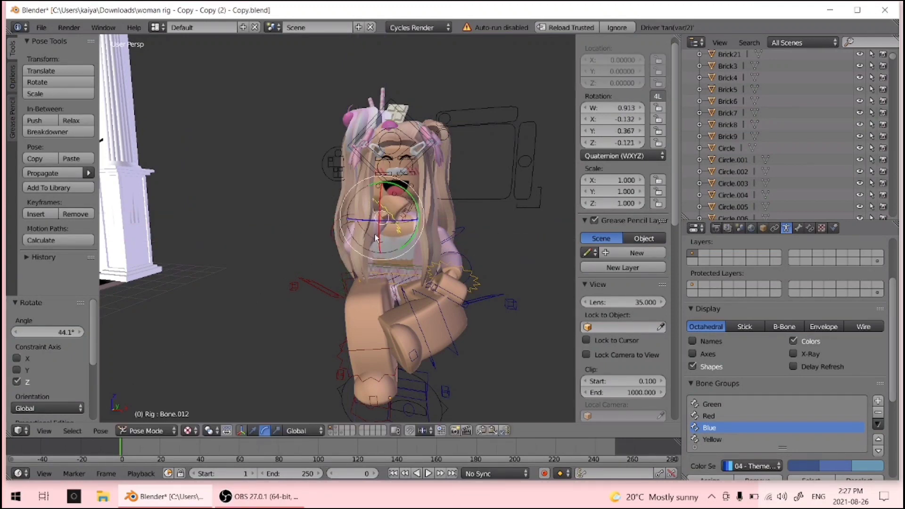
right_click(391, 240)
key("r")
key("z")
left_click(372, 226)
Select the avatar's head, hair and accessories and tilt them about 3.6° around the global Y axis
right_click(390, 142)
right_click(352, 117)
key("b")
left_click_drag(319, 82, 451, 176)
scroll(424, 212, "down", 5)
key("r")
key("y")
left_click_drag(388, 290, 385, 289)
Shift the tilted head and its accessories by -0.040 along the X axis
left_click(287, 431)
left_click_drag(406, 364, 364, 382)
scroll(404, 296, "up", 4)
key("shift+f")
key("s")
left_click(337, 228)
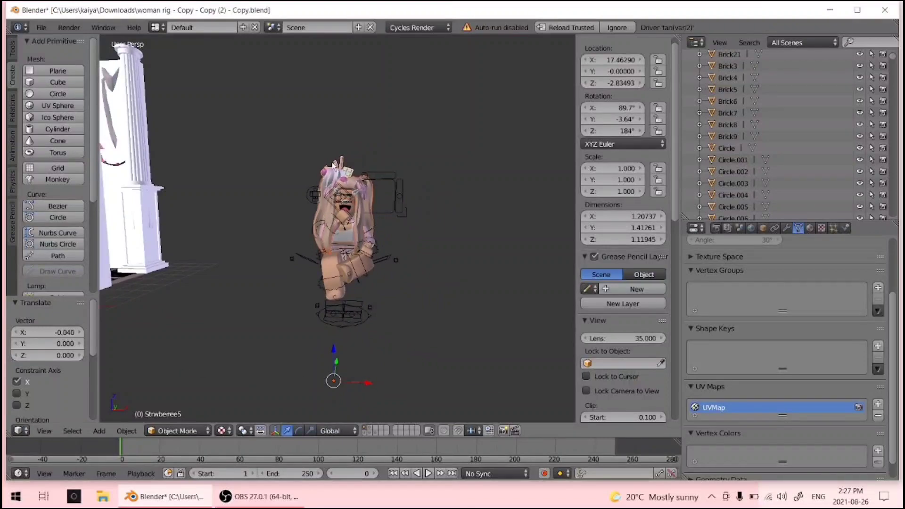
Select the whole avatar with its rig and move it -15.004 along the X axis into the room
scroll(330, 264, "down", 3)
key("b")
left_click_drag(299, 159, 417, 315)
left_click_drag(365, 302, 61, 279)
key("shift+f")
key("w")
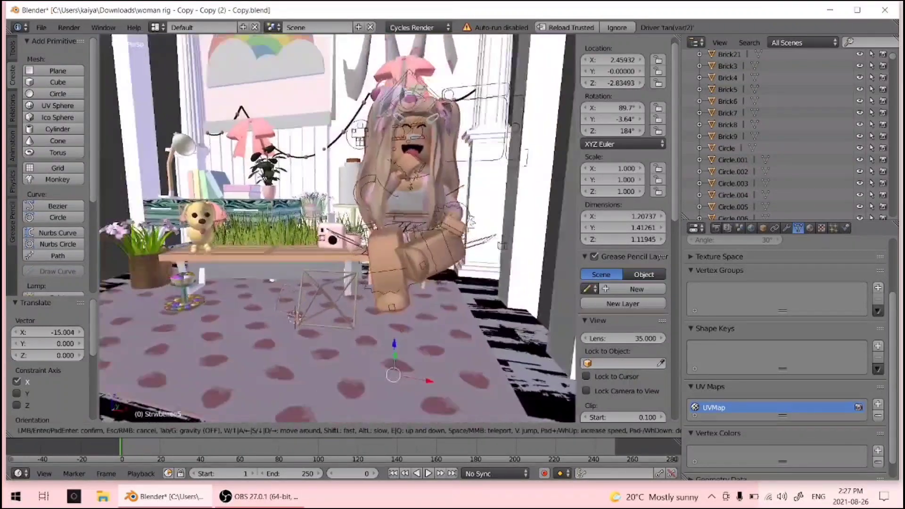
left_click(337, 228)
Turn the avatar about 11° around the Z axis and move it -3.578 along the X axis beside the dog on the bench
left_click(298, 430)
left_click_drag(430, 379, 300, 384)
Examine from both sides how the seated avatar lines up with the bench and the dog
key("shift+f")
key("w")
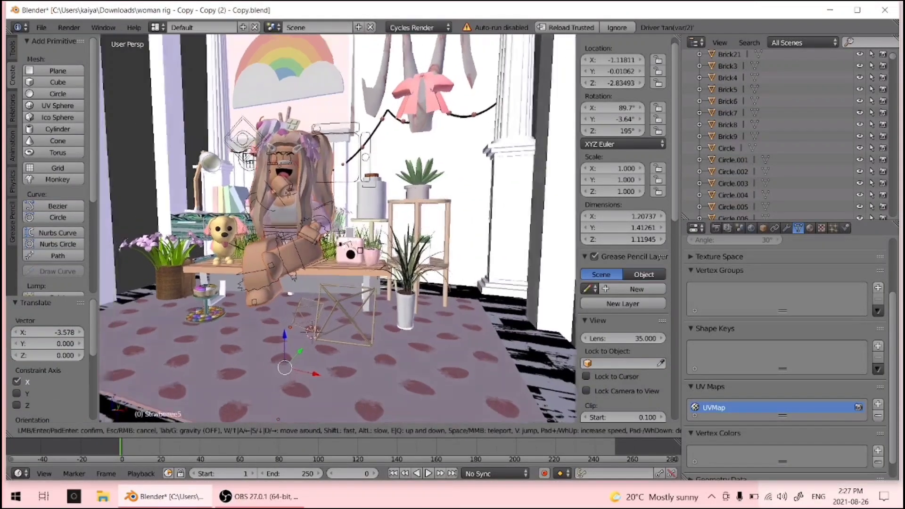
key("w")
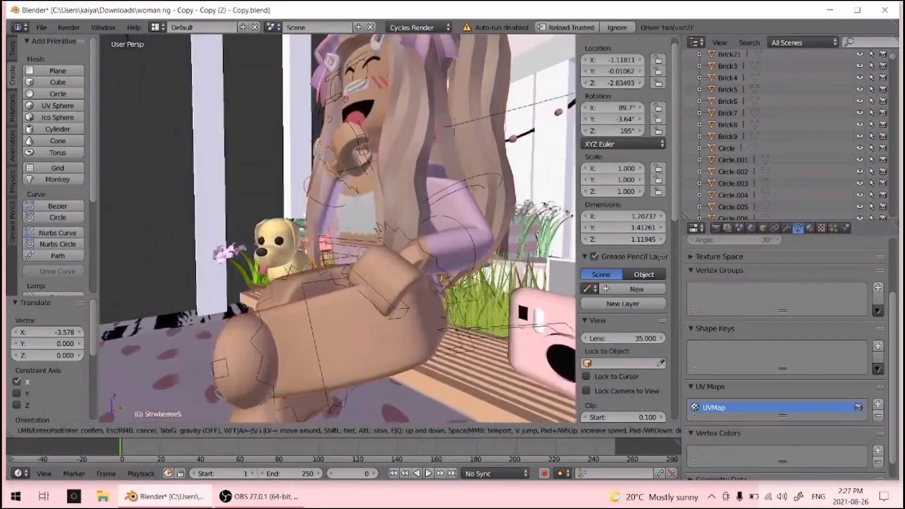
key("a")
key("a")
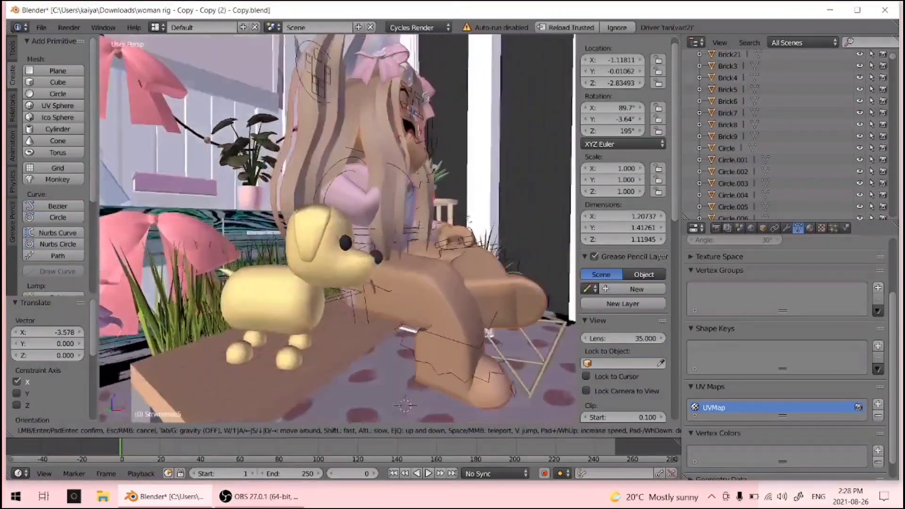
key("s")
key("d")
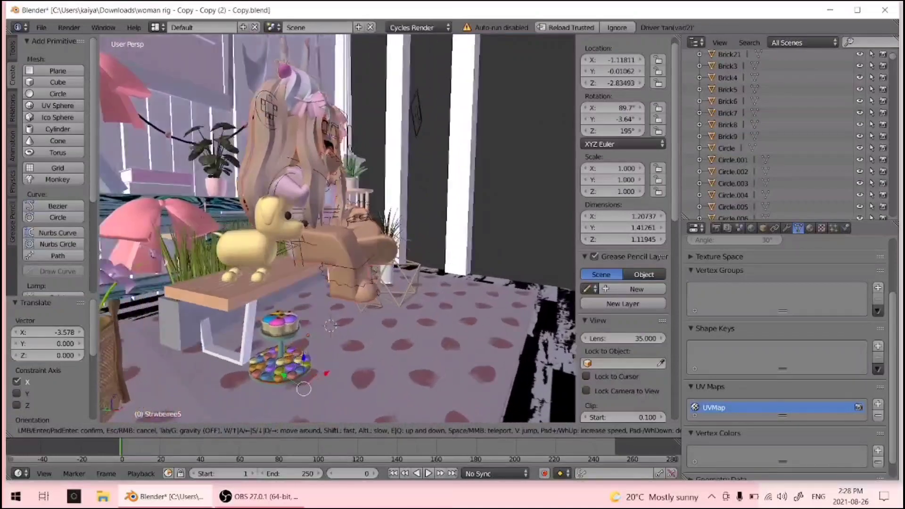
key("a")
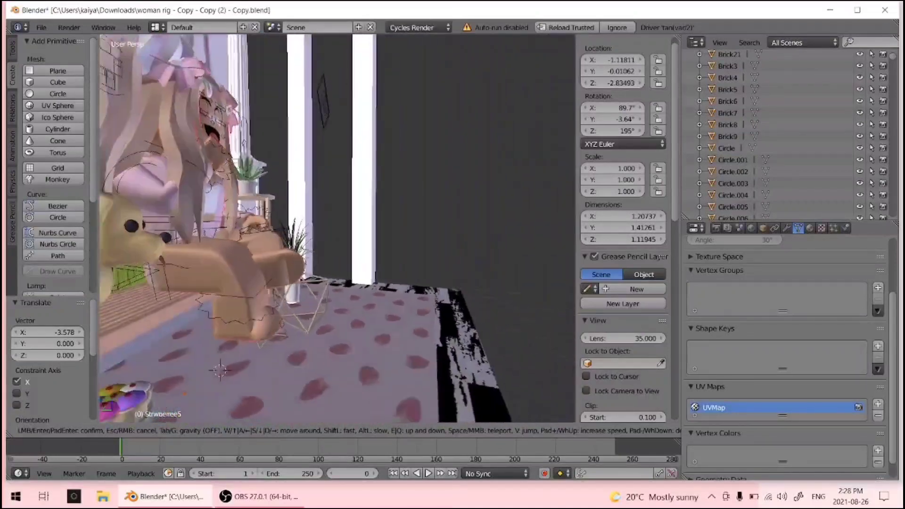
left_click(339, 232)
scroll(339, 232, "down", 11)
scroll(340, 255, "up", 5)
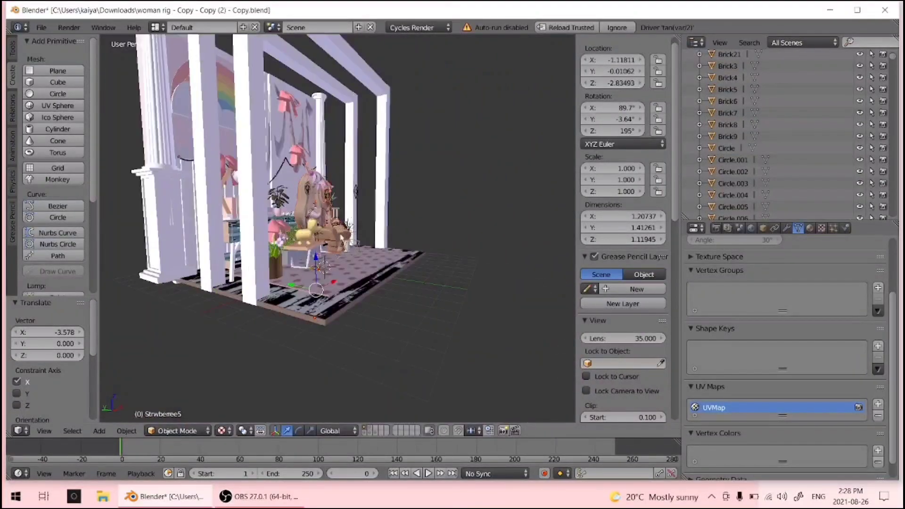
scroll(341, 259, "up", 6)
scroll(334, 286, "down", 8)
scroll(298, 349, "up", 8)
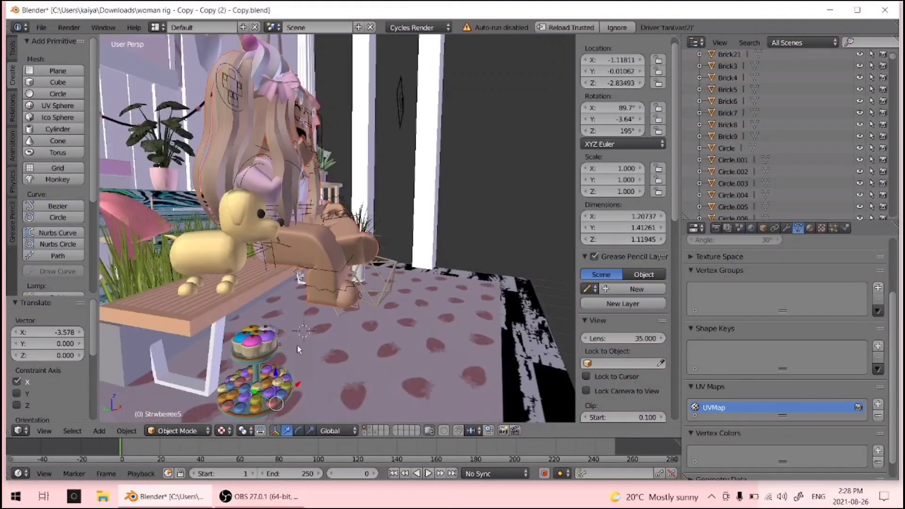
Move the avatar 0.172 along the Y axis and -0.120 along the Z axis to seat it on the bench
key("g")
key("y")
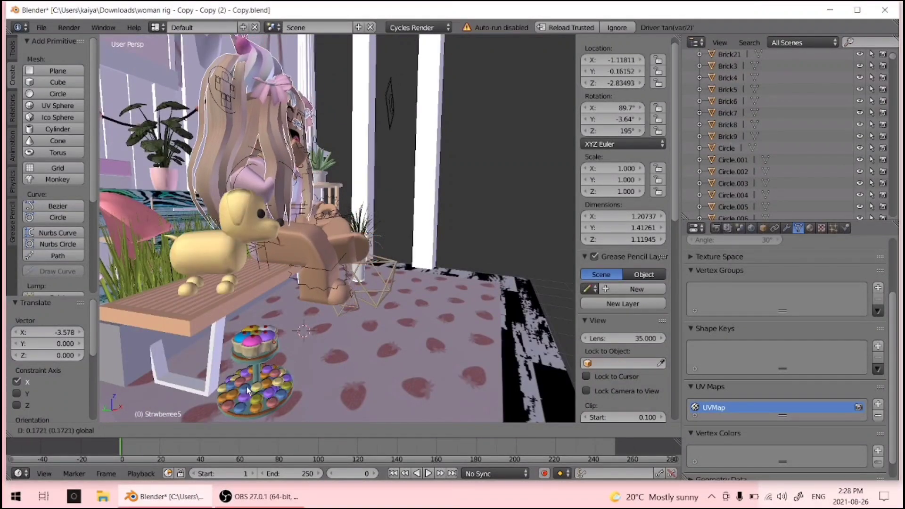
left_click(260, 362)
key("g")
key("z")
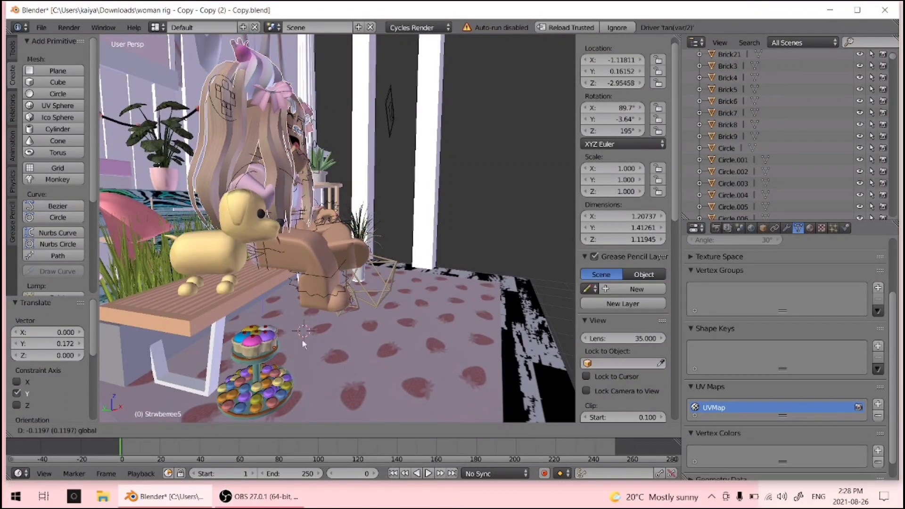
left_click(302, 339)
Scale the avatar to 0.934 and raise it 0.230 along the Z axis
key("shift+f")
key("w")
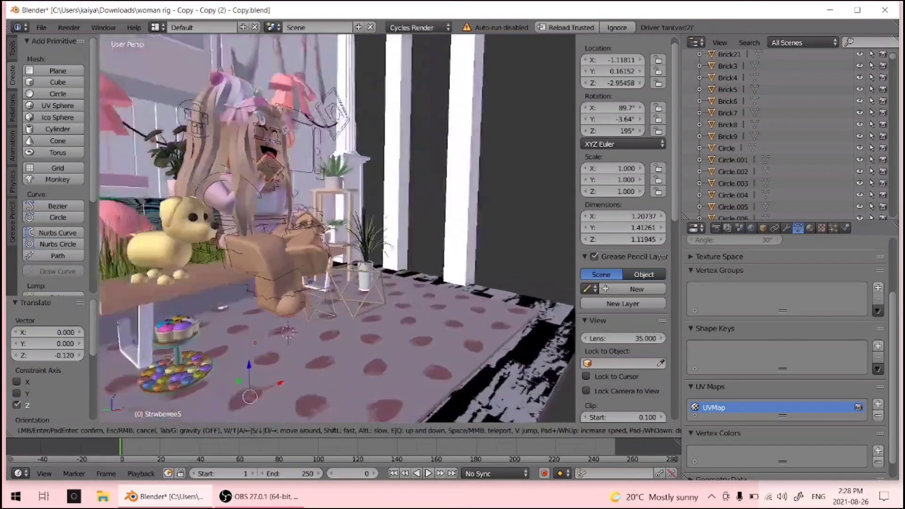
key("d")
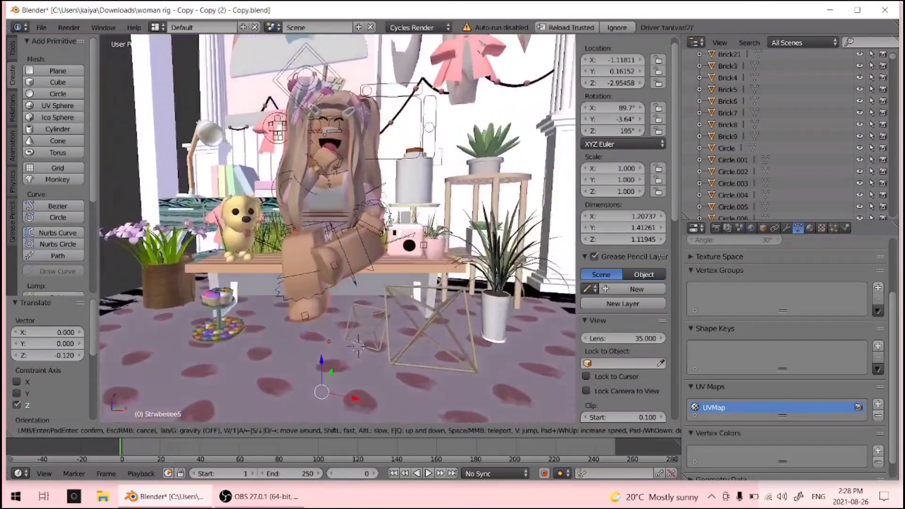
key("Return")
key("s")
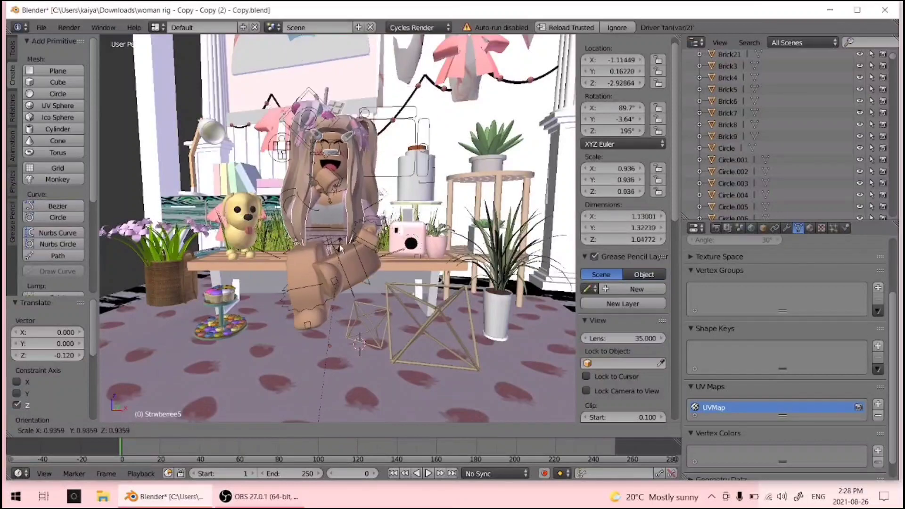
left_click(344, 355)
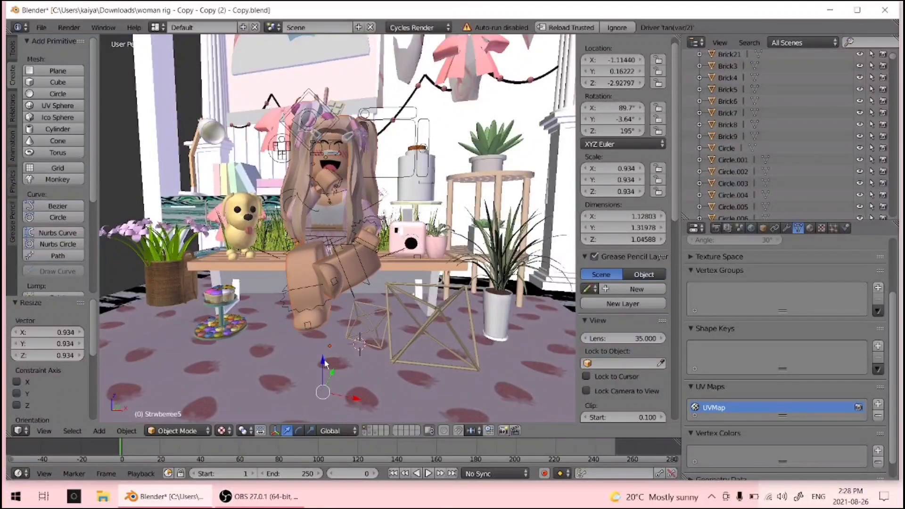
key("g")
key("z")
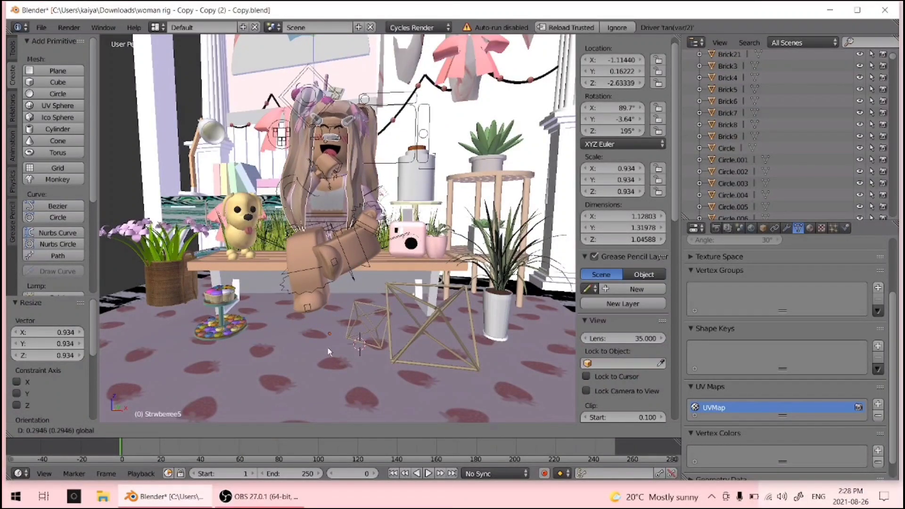
left_click(384, 259)
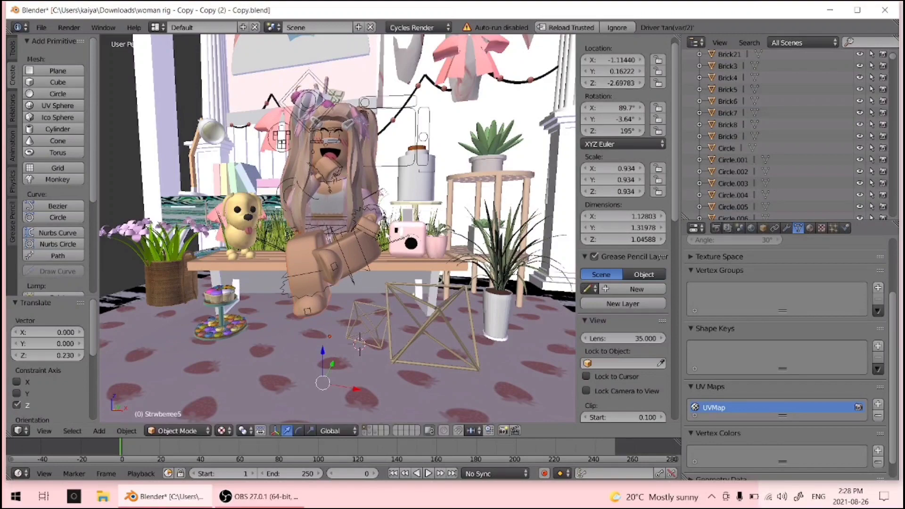
Scale the avatar by a further 0.961 and raise it 0.15 along the Z axis
key("s")
left_click(326, 359)
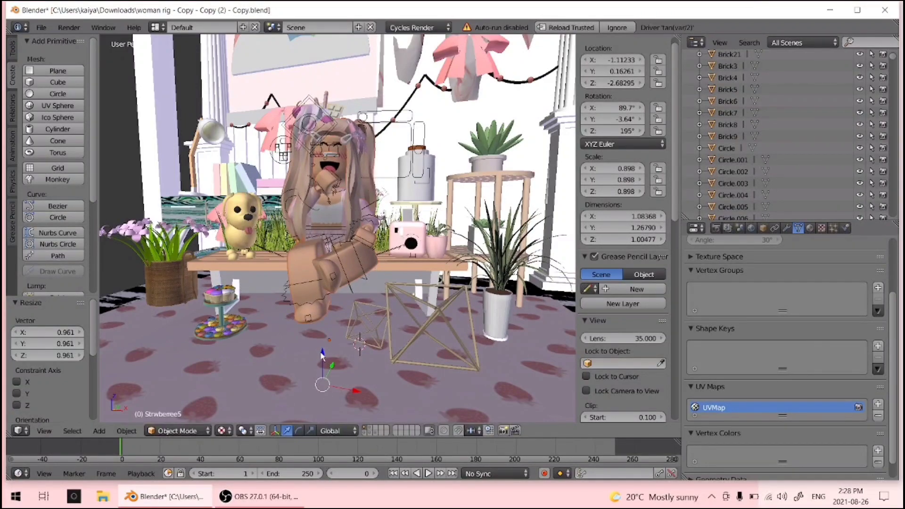
type("gz.15")
key("Return")
Check the avatar's seat from the side and move it 0.276 along the Y axis, farther onto the bench
key("shift+f")
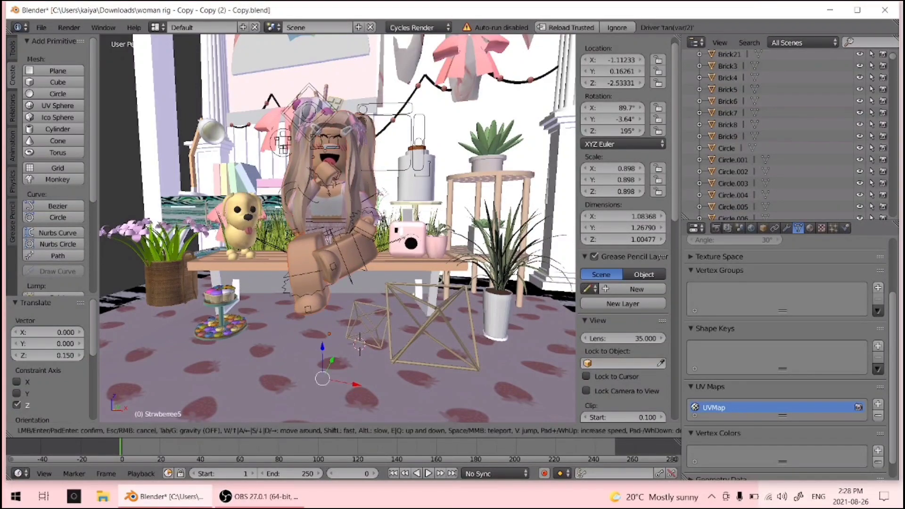
key("a")
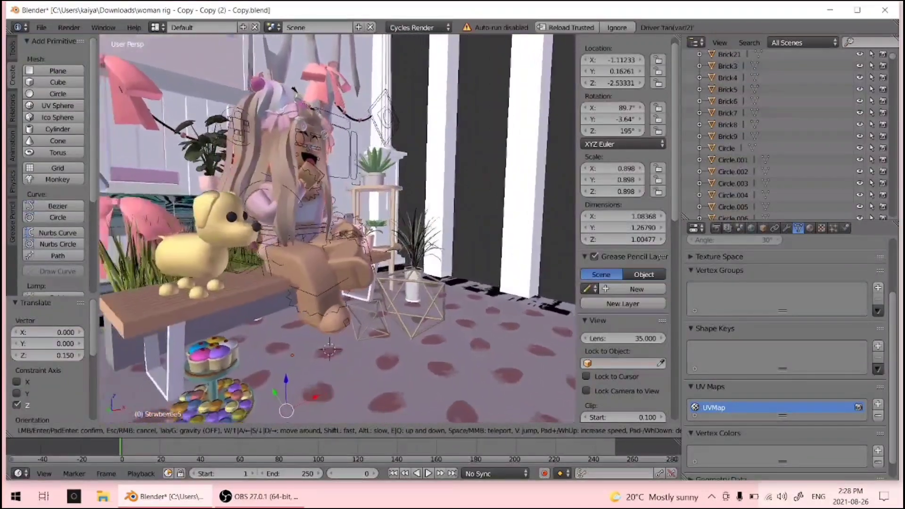
key("d")
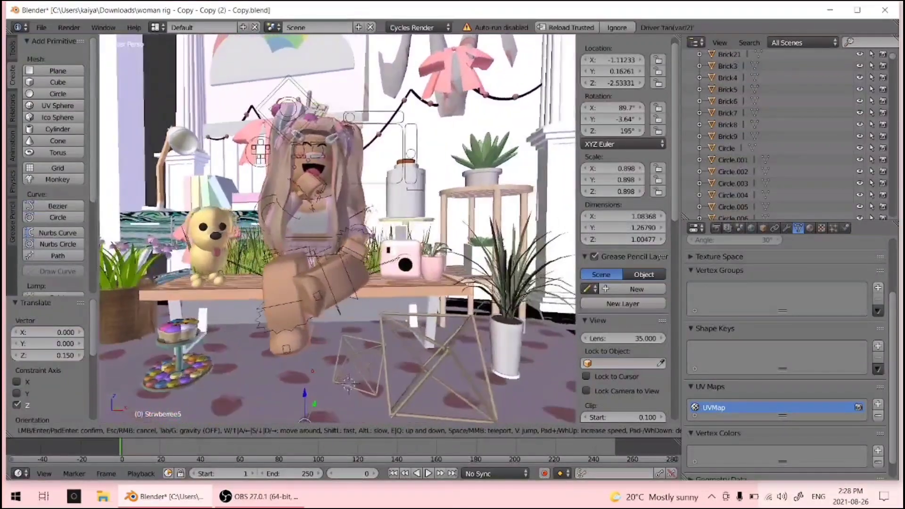
key("w")
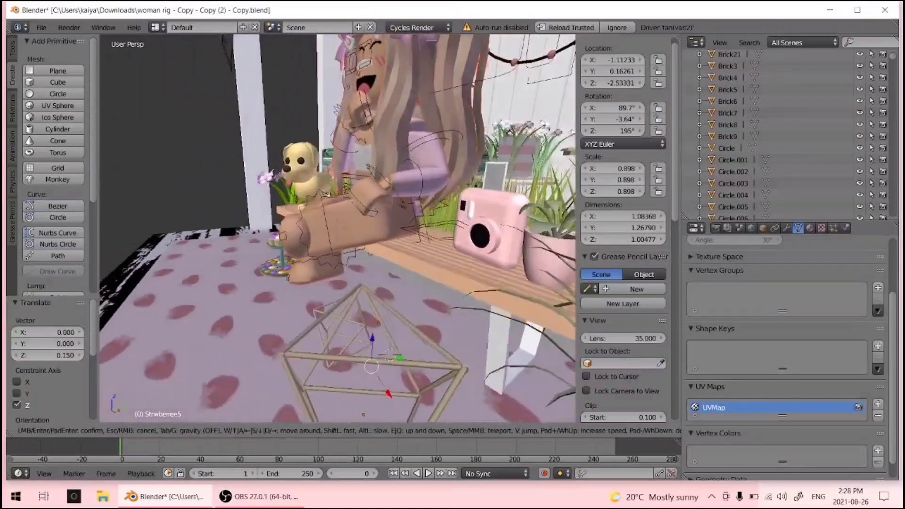
key("d")
left_click(339, 233)
left_click_drag(404, 354, 408, 353)
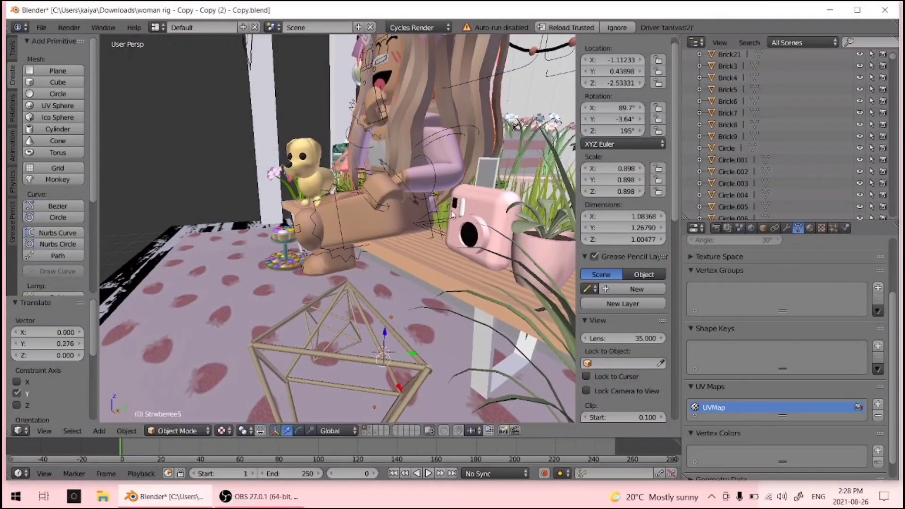
Add a camera to the scene and switch to looking through it
key("shift+f")
key("a")
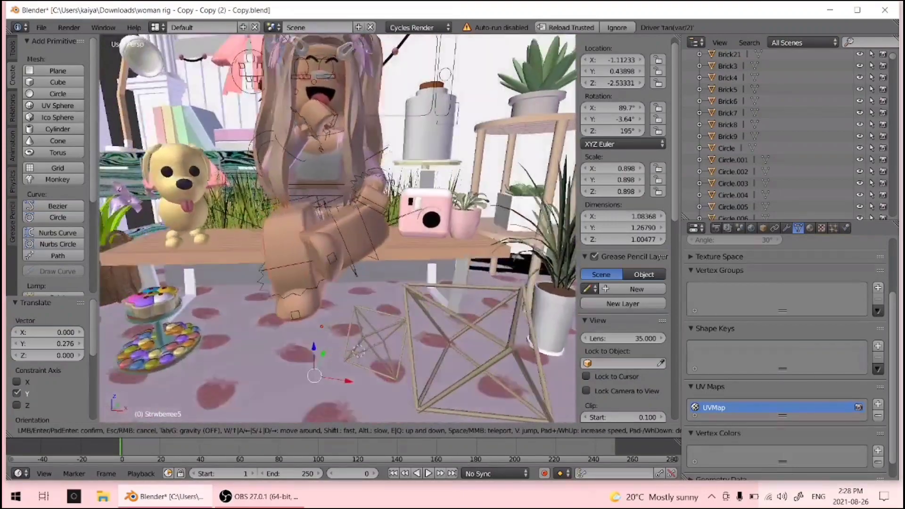
key("s")
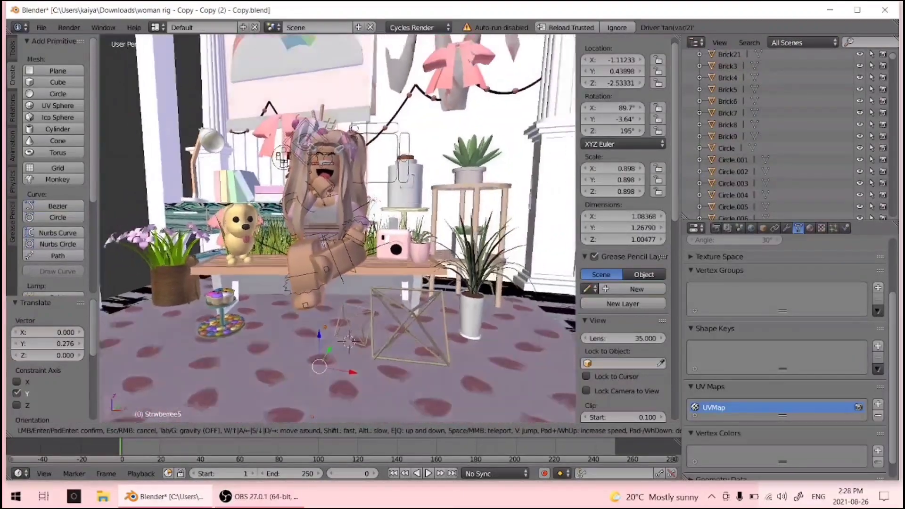
key("w")
key("w")
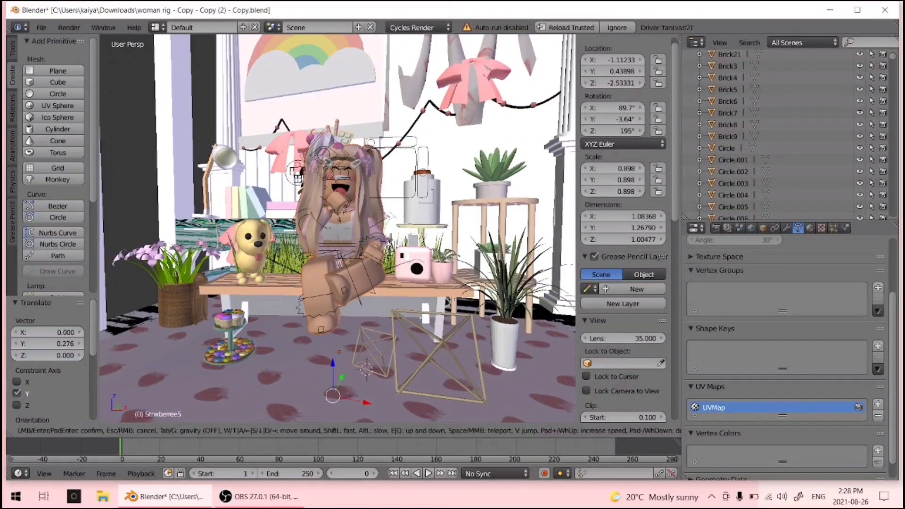
left_click(338, 232)
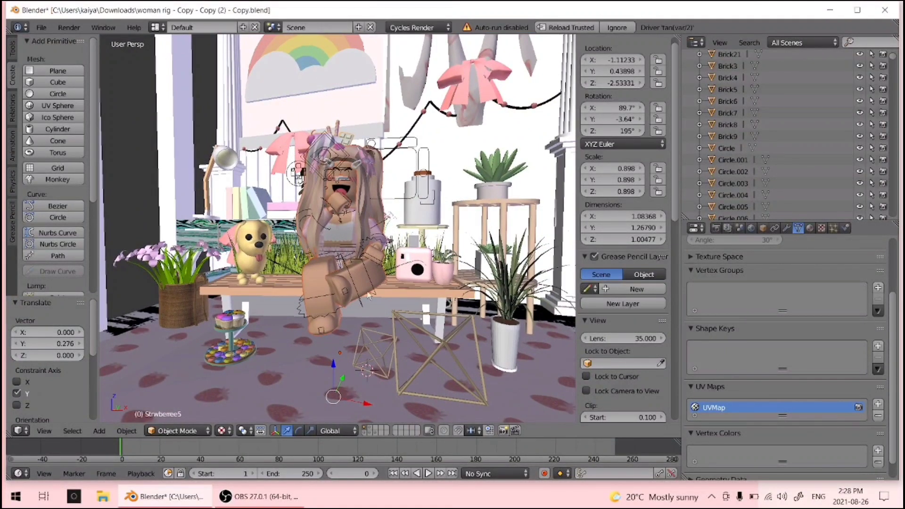
left_click(192, 430)
left_click(99, 431)
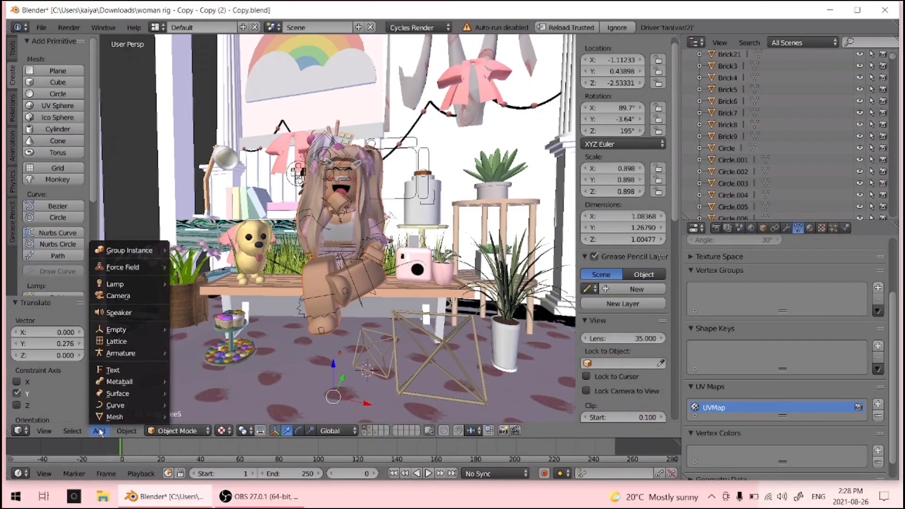
left_click(136, 295)
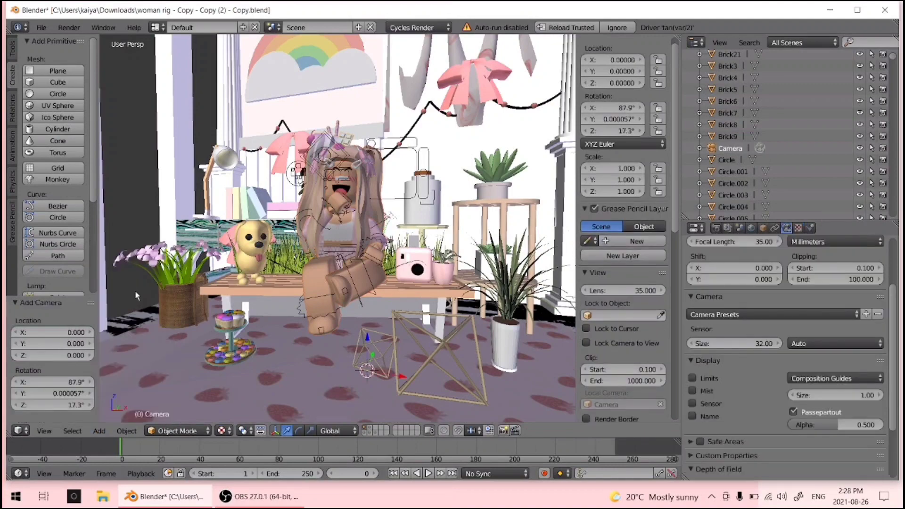
left_click(44, 431)
left_click(55, 389)
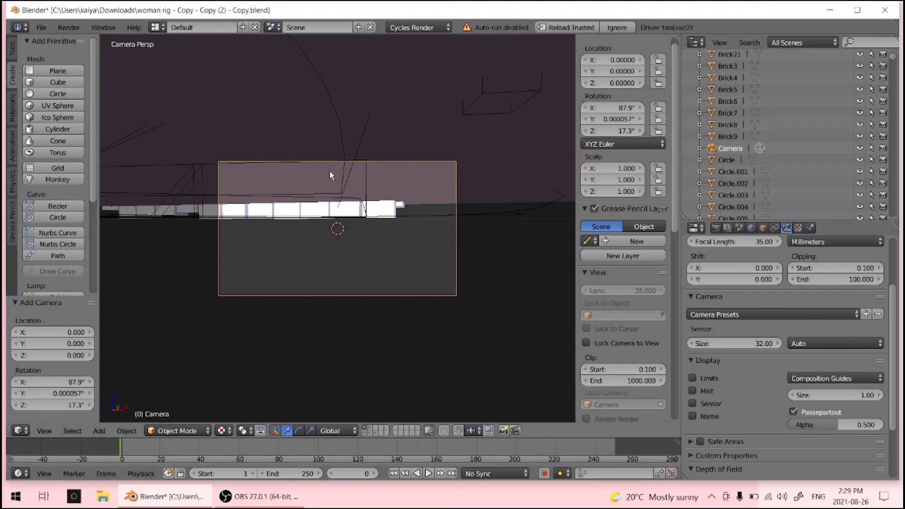
Set the render resolution's X dimension to 1000 px
left_click(716, 228)
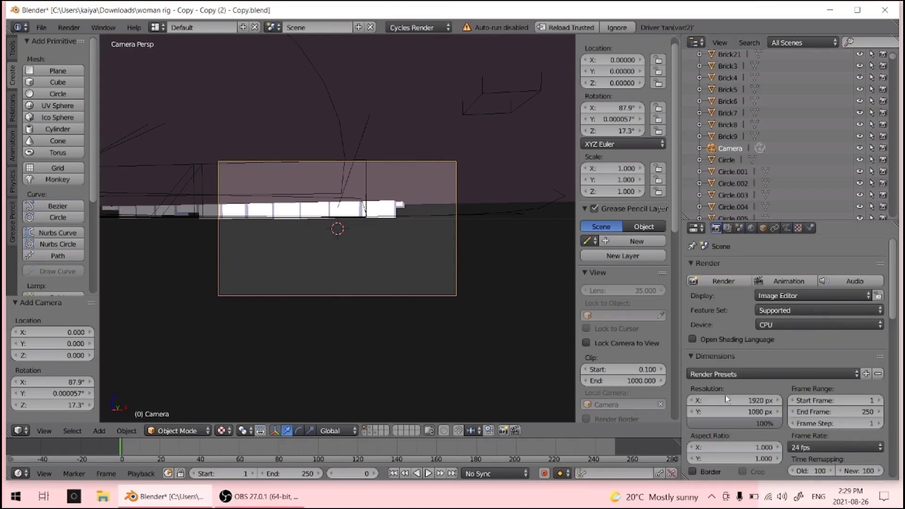
left_click(714, 401)
type("100")
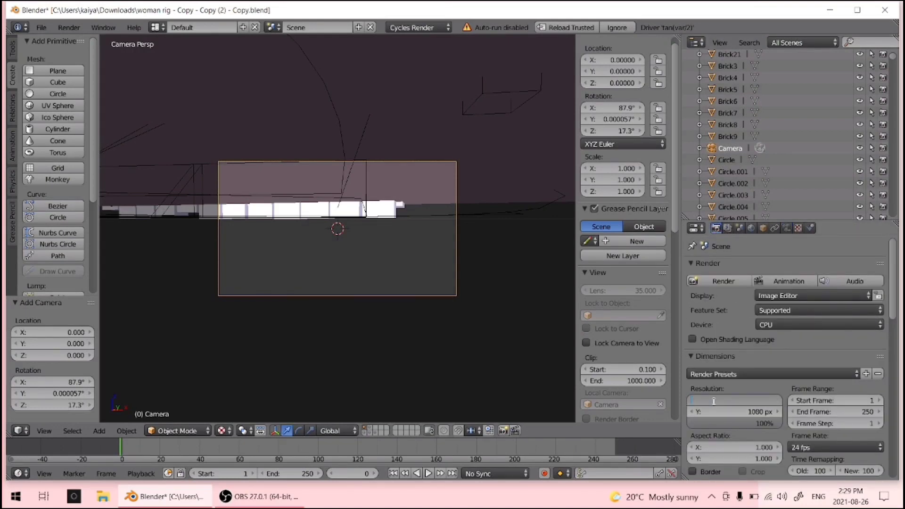
type("0")
key("Return")
Fly the camera to frame the seated avatar from the front, at about X 0.871, Y -4.458, Z 3.124
key("shift+f")
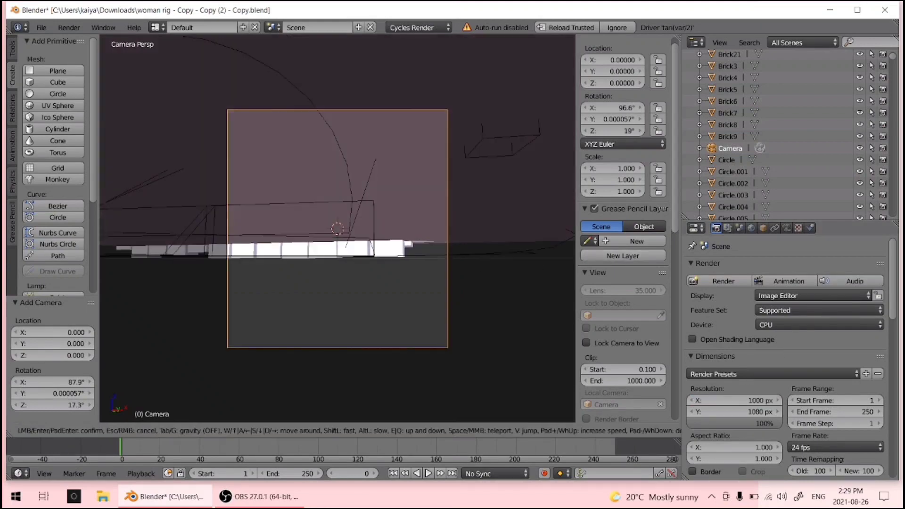
key("w")
key("w")
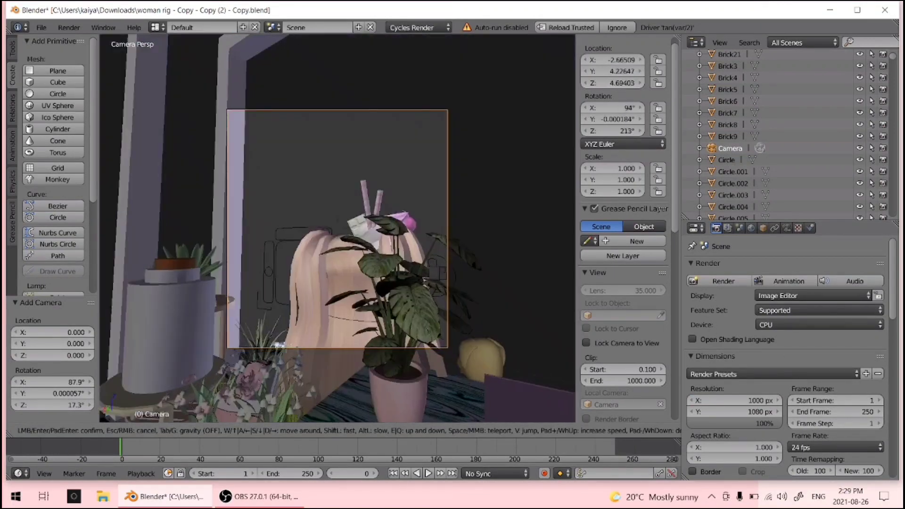
key("w")
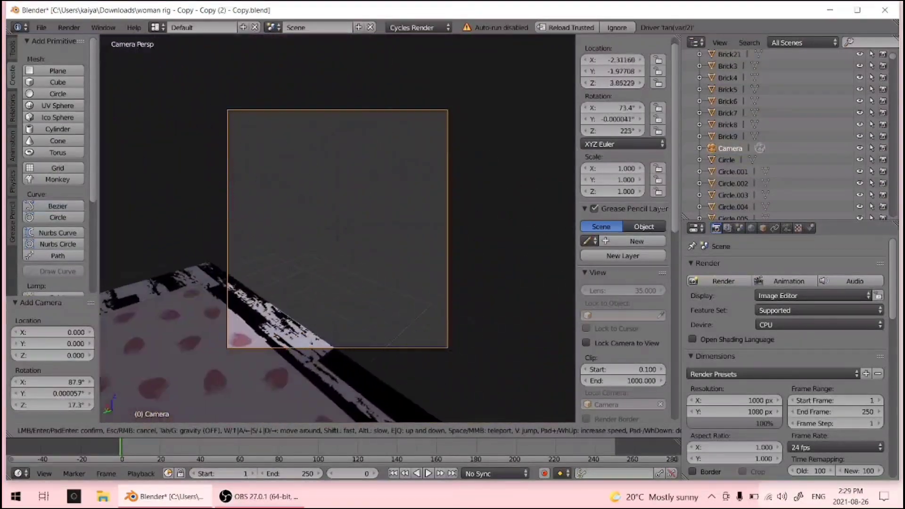
key("s")
key("s")
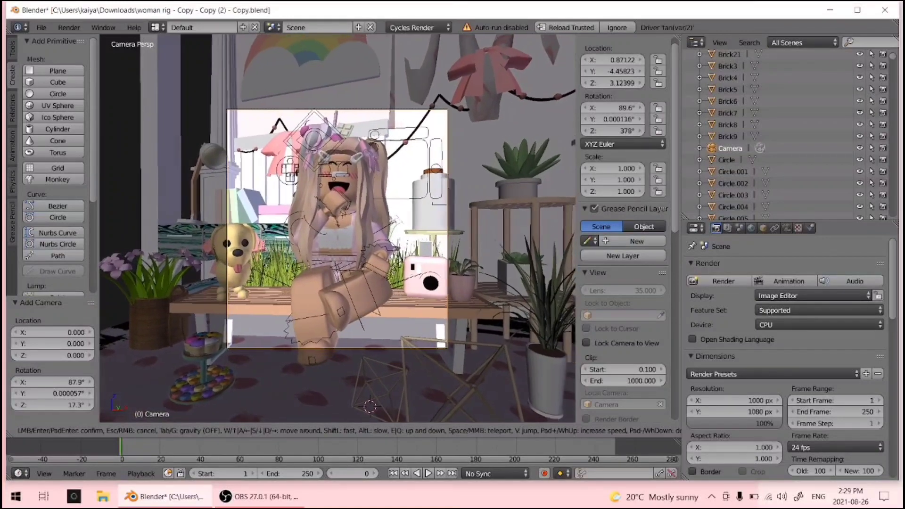
left_click(339, 232)
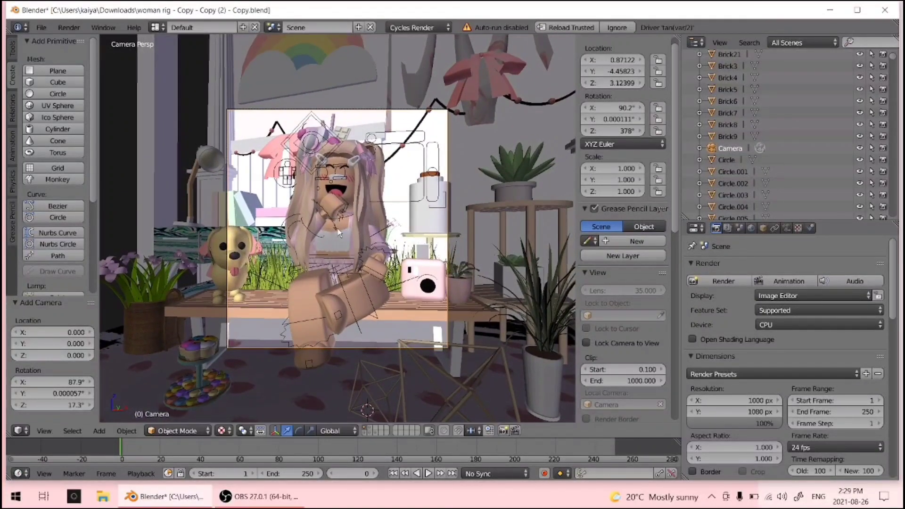
key("shift+f")
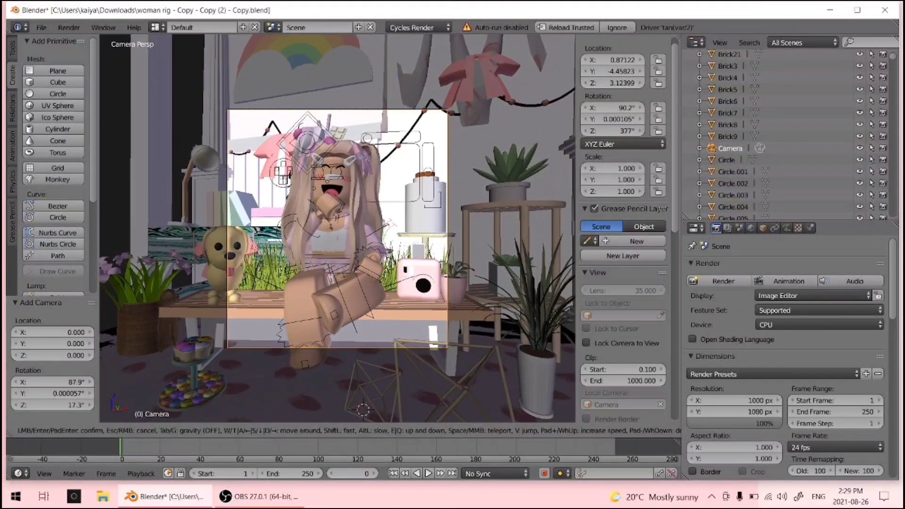
left_click(339, 232)
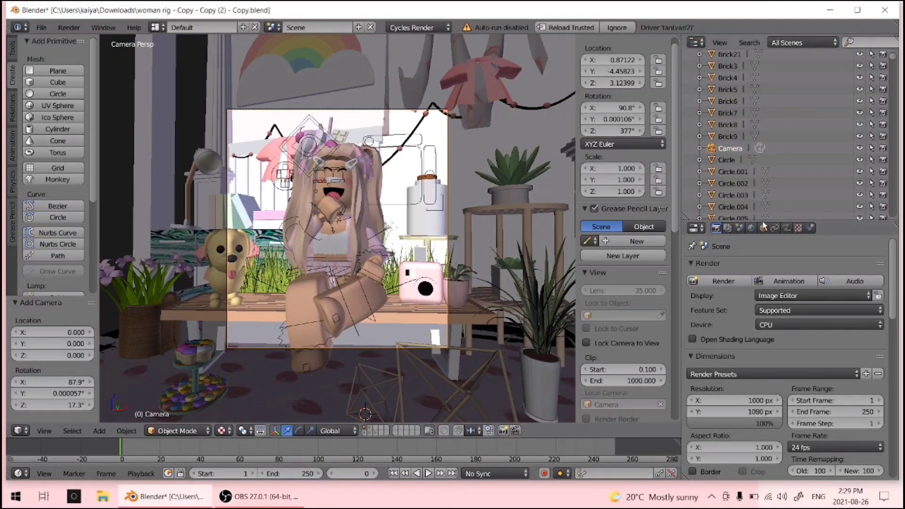
Enable the world's ambient occlusion and switch the viewport shading to Rendered
left_click(752, 228)
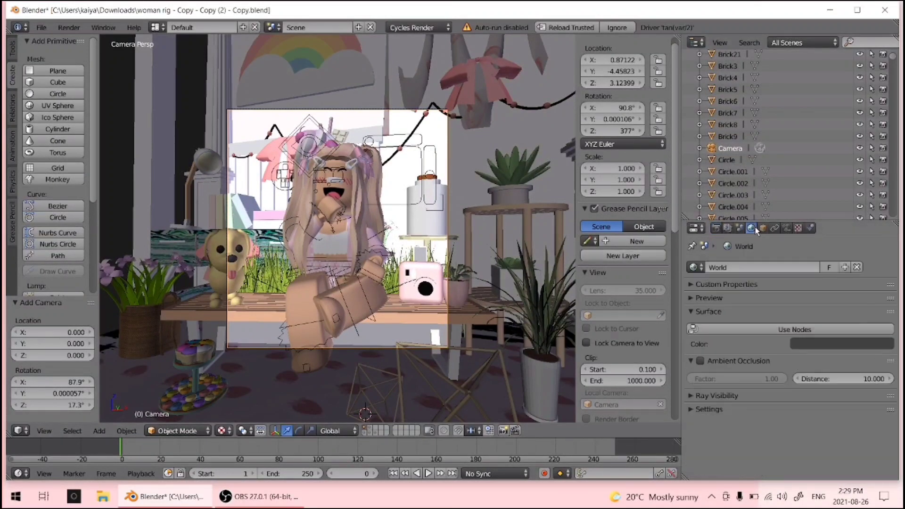
left_click(699, 361)
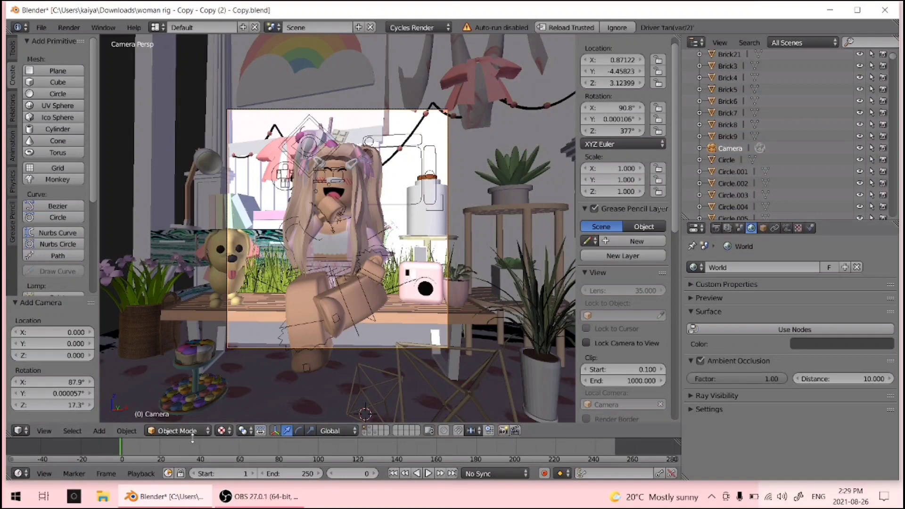
left_click(224, 431)
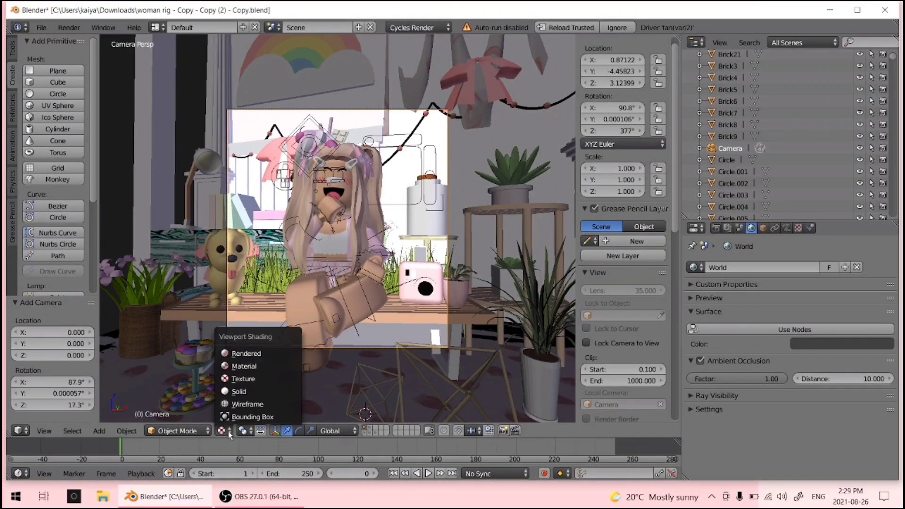
left_click(227, 432)
left_click(225, 430)
left_click(255, 356)
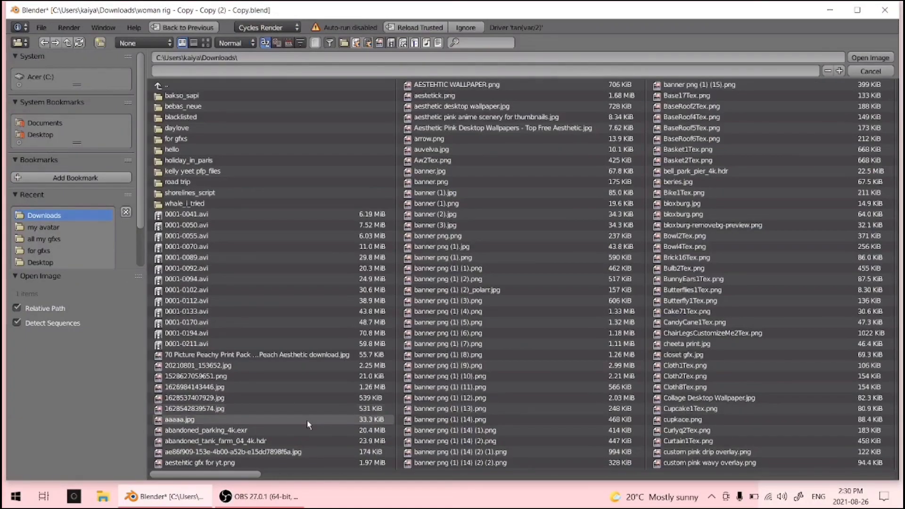
Load abandoned_tank_farm_04_4k.hdr as the world background's environment texture
left_click(306, 441)
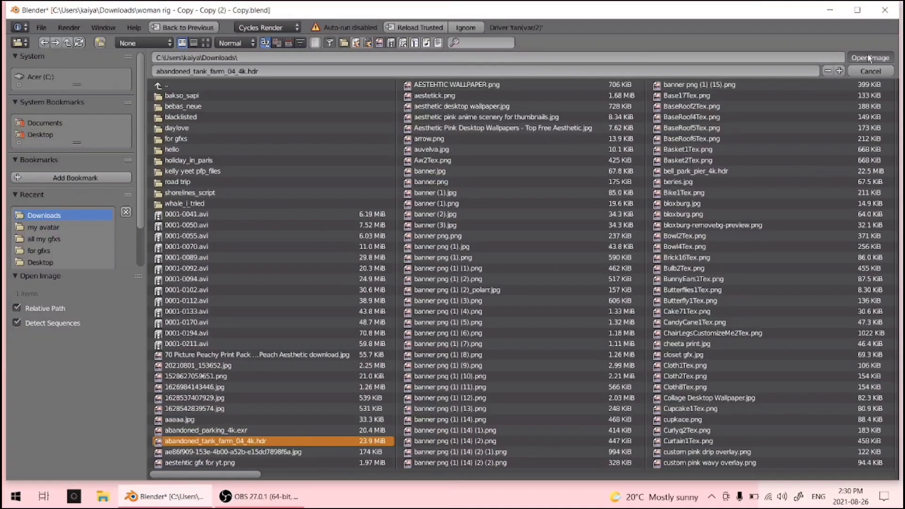
left_click(869, 58)
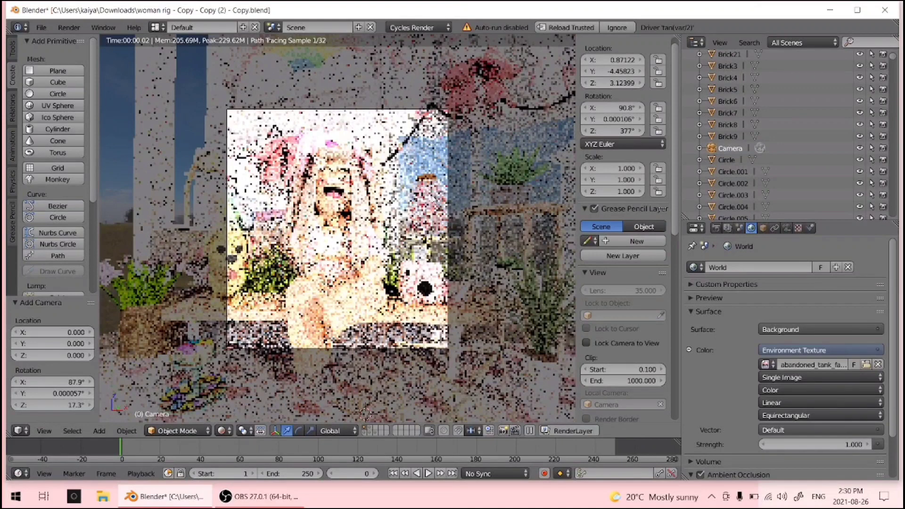
Replace the world's environment texture with a plain muted pink background colour of about R 0.617, G 0.511, B 0.517
left_click(866, 364)
scroll(708, 192, "down", 5)
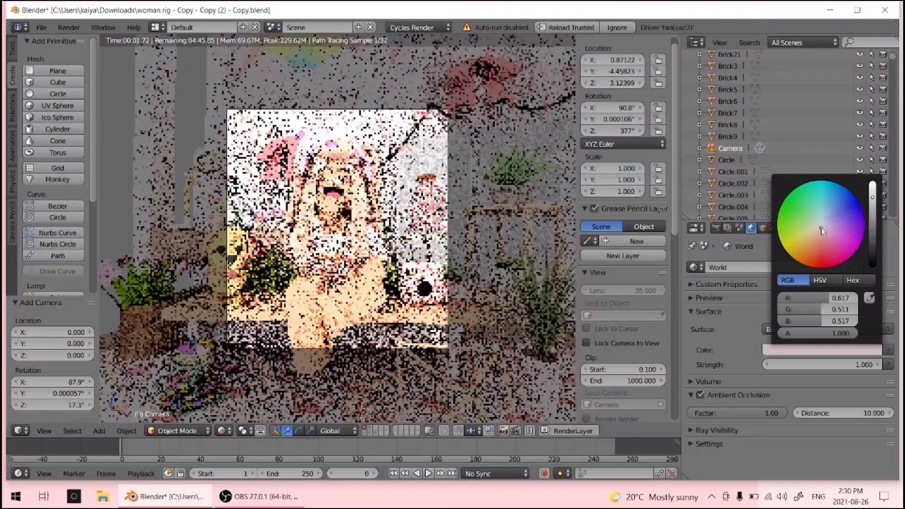